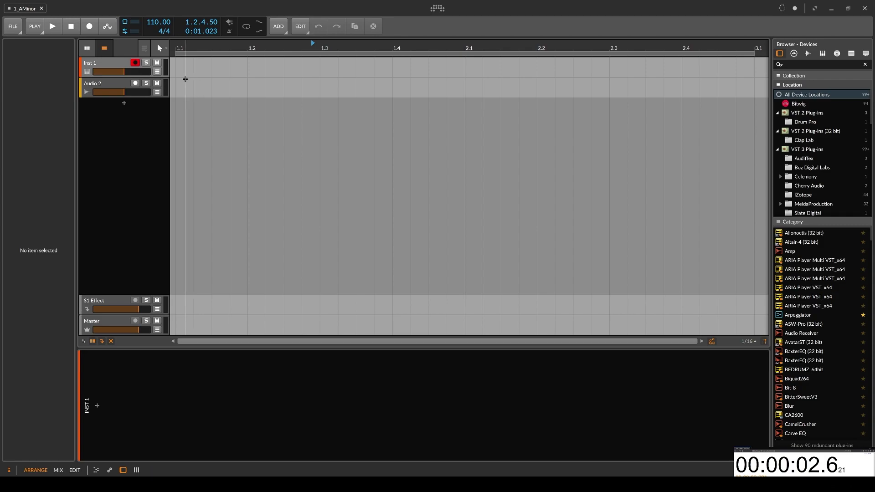
Add the Polysynth instrument to the Inst 1 track's device chain
{"action": "left_click", "coordinate": [88, 375]}
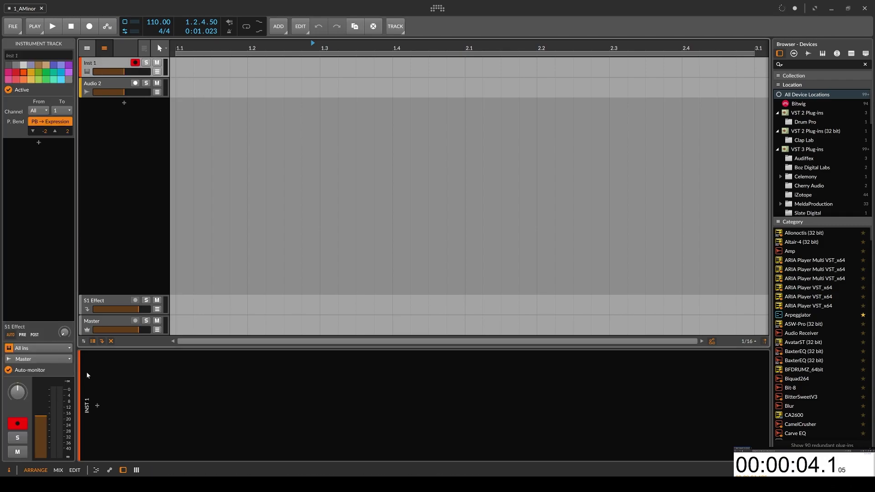
{"action": "left_click", "coordinate": [98, 406]}
{"action": "type", "text": "poly"}
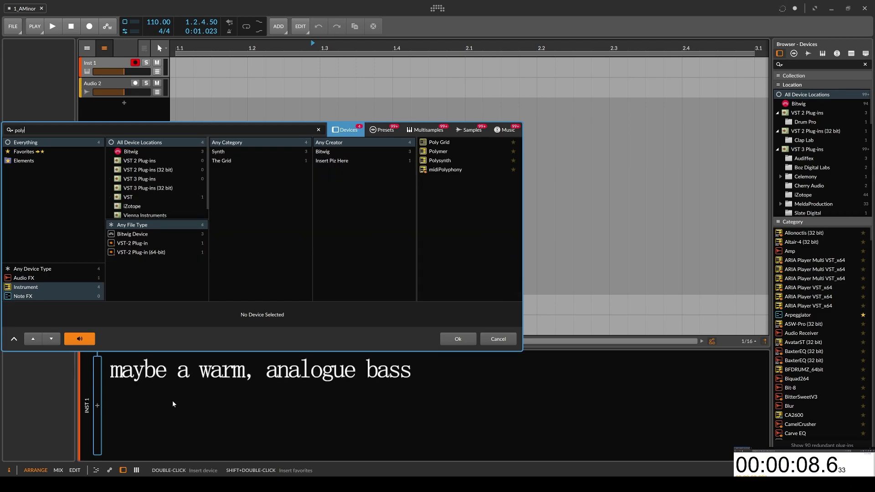
{"action": "key", "text": "Down"}
{"action": "key", "text": "Down"}
{"action": "key", "text": "Escape"}
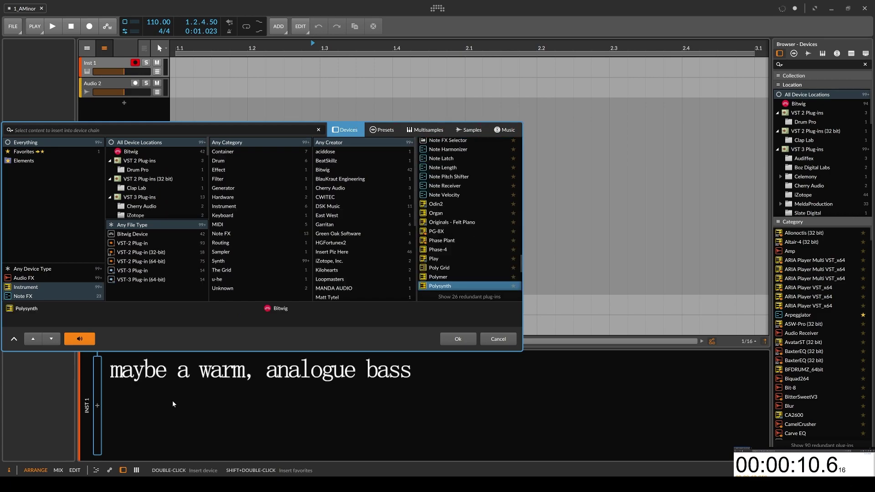
{"action": "left_click", "coordinate": [450, 341]}
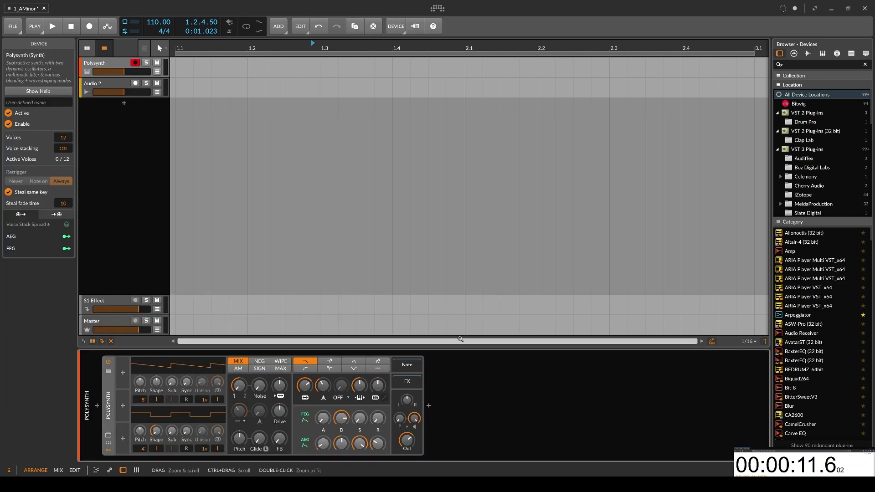
Rename the Polysynth track to Bass
{"action": "left_click", "coordinate": [99, 64]}
{"action": "left_click", "coordinate": [98, 63]}
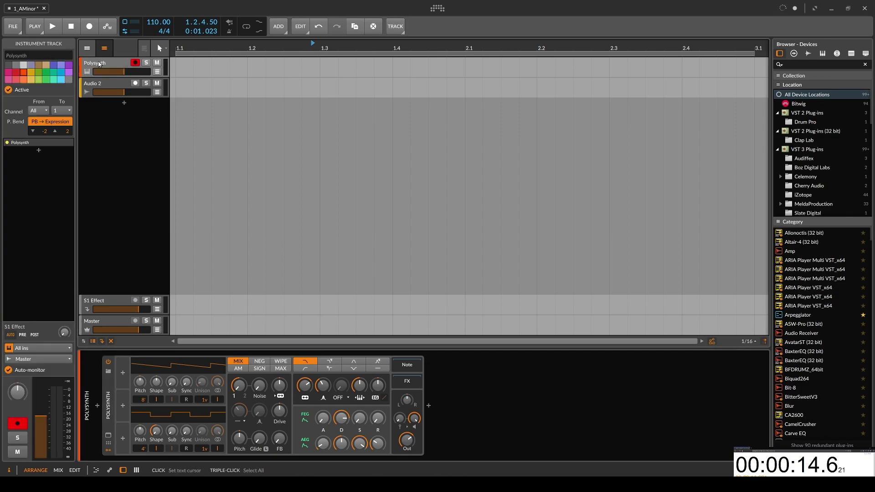
{"action": "type", "text": "Bass"}
{"action": "key", "text": "Return"}
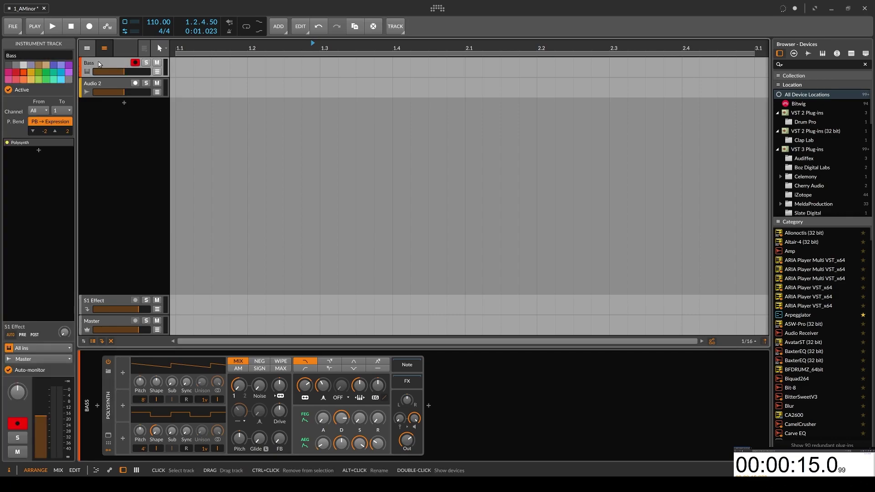
Create a one-bar note clip at bar 1 on the Bass track and show its low octaves for note editing
{"action": "double_click", "coordinate": [175, 67]}
{"action": "double_click", "coordinate": [187, 67]}
{"action": "scroll", "coordinate": [226, 400], "scroll_direction": "down", "scroll_amount": 2}
{"action": "scroll", "coordinate": [179, 395], "scroll_direction": "down", "scroll_amount": 2}
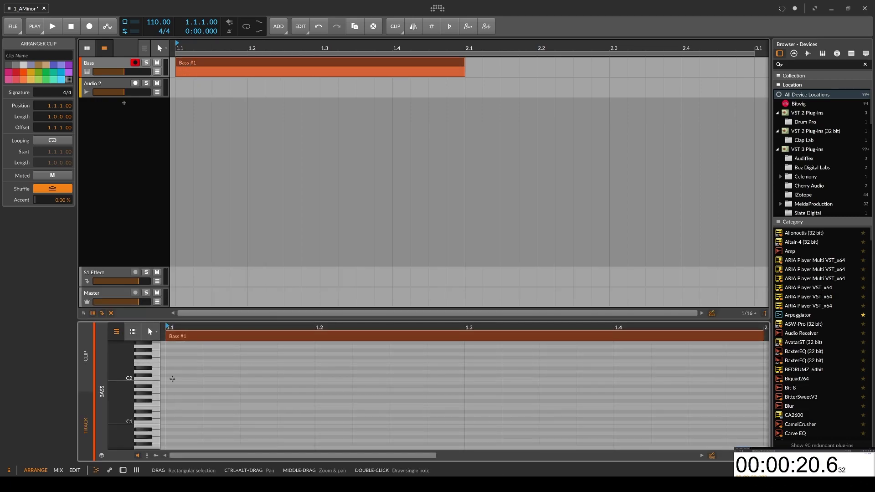
Draw a single A1 note in the Bass clip, spanning the whole first bar
{"action": "double_click", "coordinate": [173, 378]}
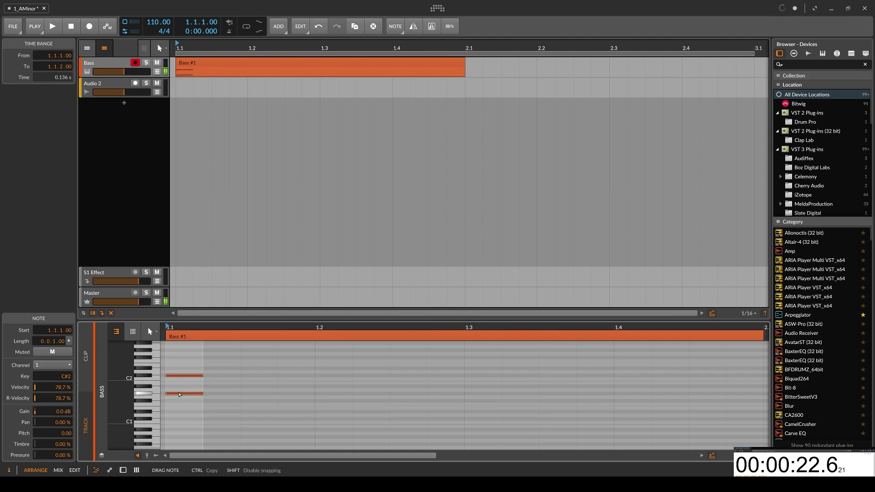
{"action": "left_click_drag", "start_coordinate": [179, 392], "coordinate": [313, 396]}
{"action": "scroll", "coordinate": [331, 394], "scroll_direction": "down", "scroll_amount": 3}
{"action": "left_click_drag", "start_coordinate": [232, 390], "coordinate": [417, 390]}
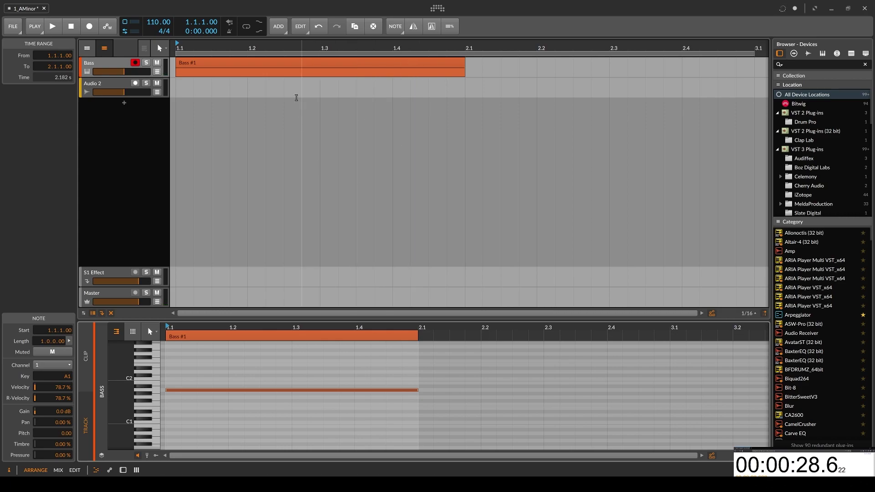
Play the Bass clip in a loop and set Polysynth's oscillator 1 unison to 3 voices
{"action": "left_click", "coordinate": [253, 62]}
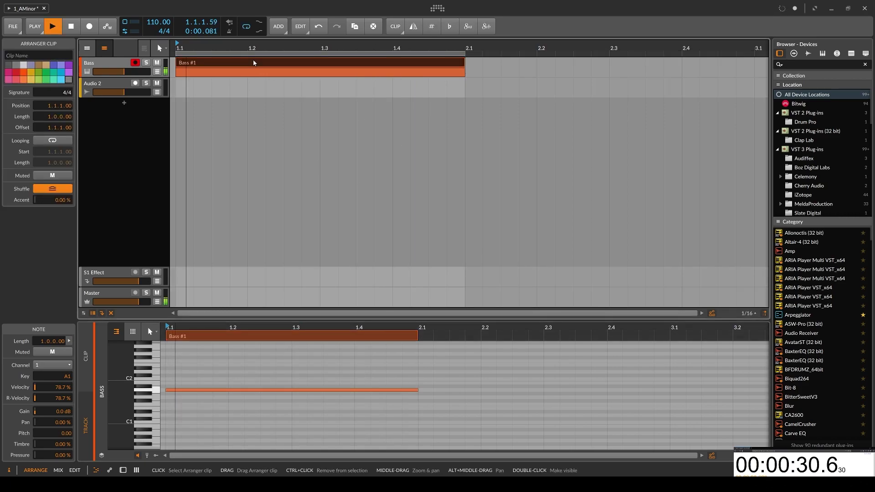
{"action": "double_click", "coordinate": [110, 62]}
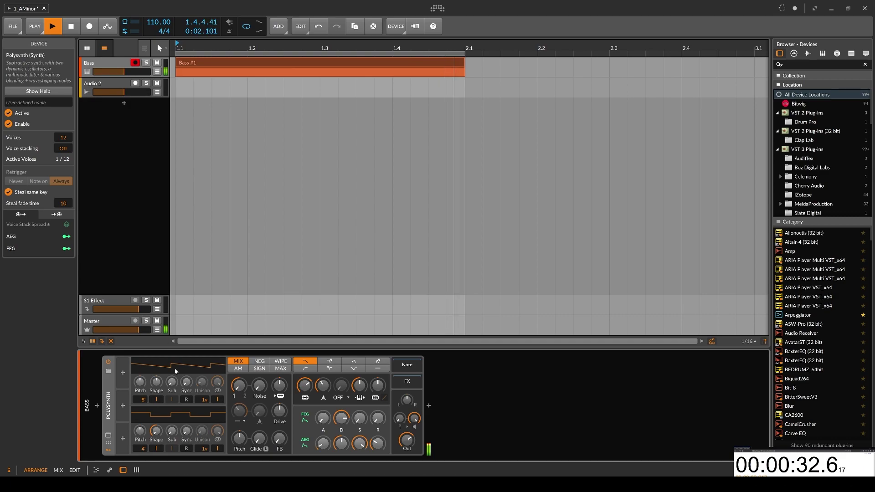
{"action": "left_click_drag", "start_coordinate": [204, 400], "coordinate": [204, 383]}
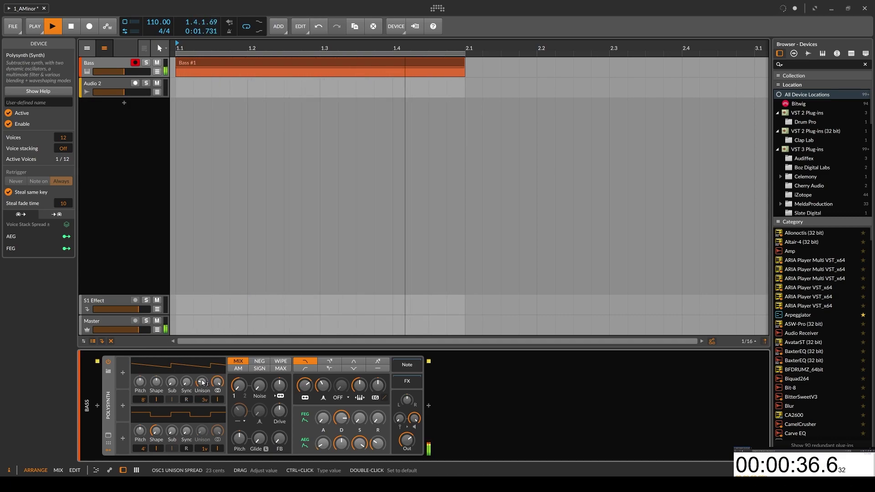
Add a Random modulator to the first modulator slot of Polysynth
{"action": "left_click", "coordinate": [123, 373]}
{"action": "type", "text": "random"}
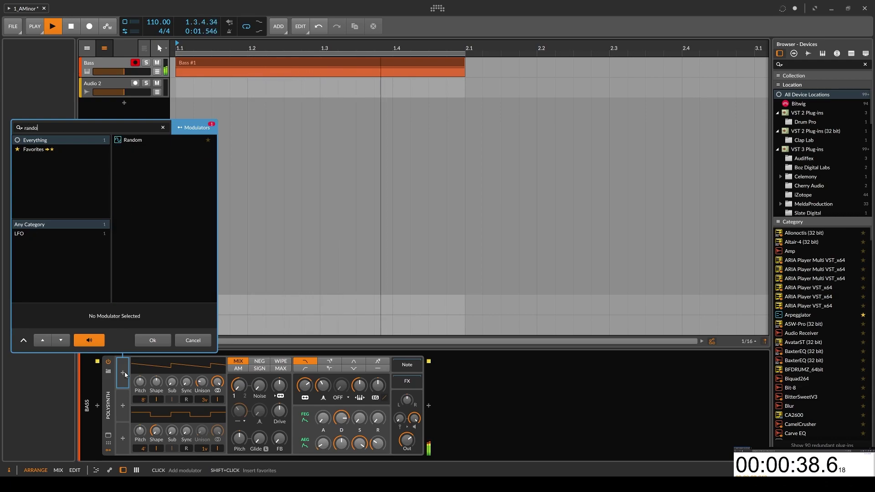
{"action": "key", "text": "Return"}
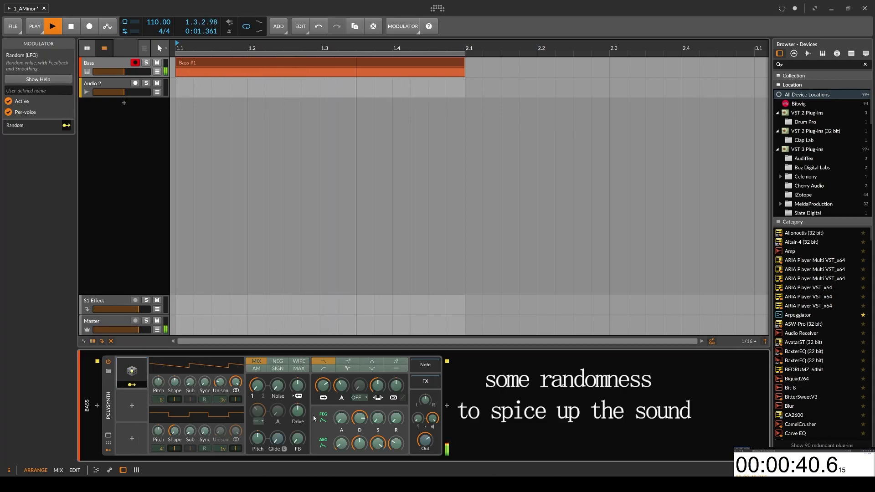
Map Random to filter frequency at +10.25, oscillator 1/2 mix at +0.203 and oscillator 1 shape at +0.125
{"action": "left_click", "coordinate": [131, 385]}
{"action": "left_click_drag", "start_coordinate": [327, 388], "coordinate": [317, 391]}
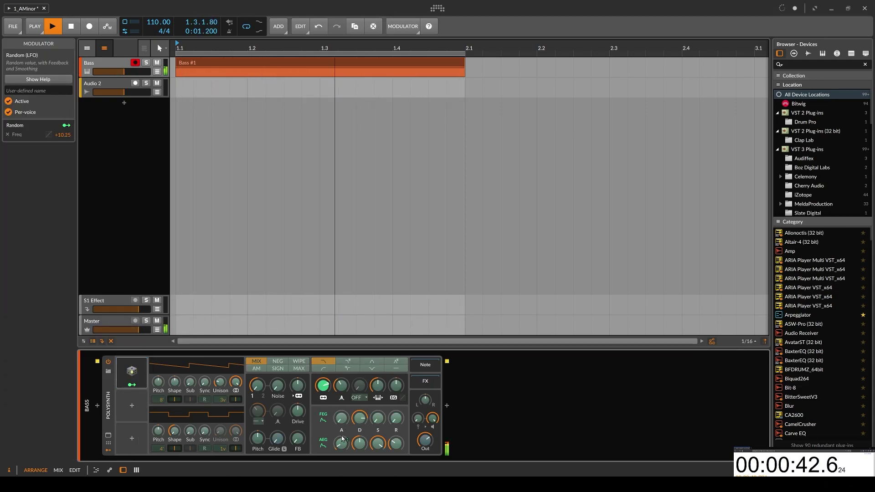
{"action": "left_click", "coordinate": [257, 385]}
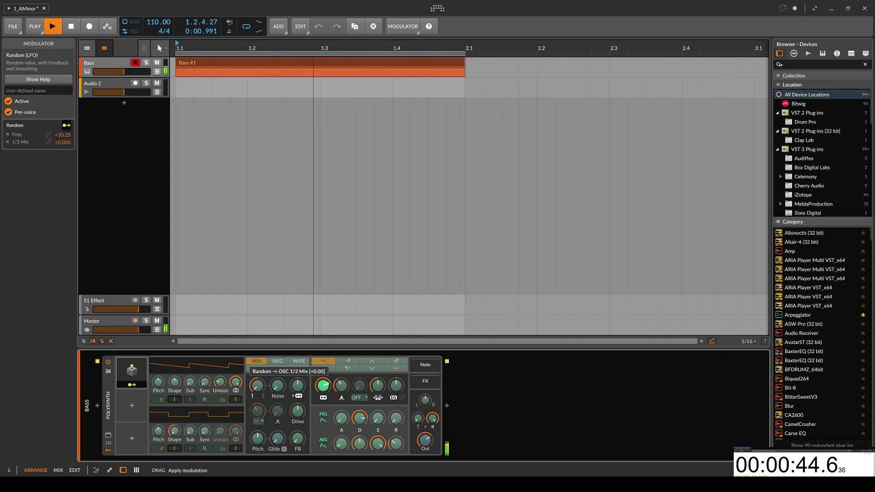
{"action": "left_click_drag", "start_coordinate": [257, 385], "coordinate": [257, 381]}
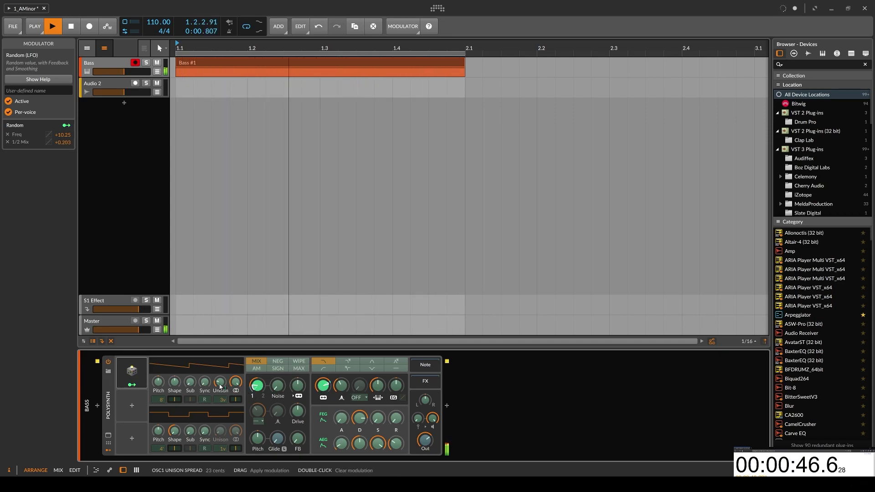
{"action": "left_click_drag", "start_coordinate": [177, 385], "coordinate": [177, 378]}
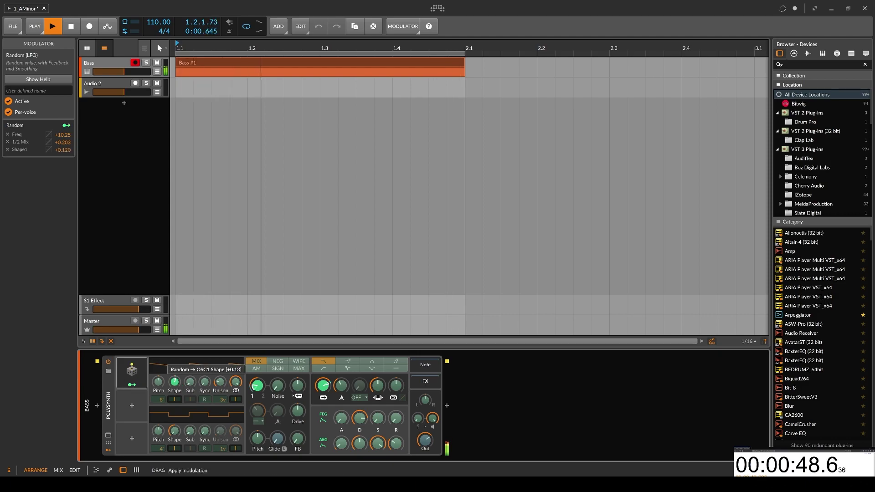
{"action": "left_click", "coordinate": [132, 384]}
Set the Random modulator's smoothing to about 72 % and its rate to 0.24
{"action": "left_click", "coordinate": [125, 369]}
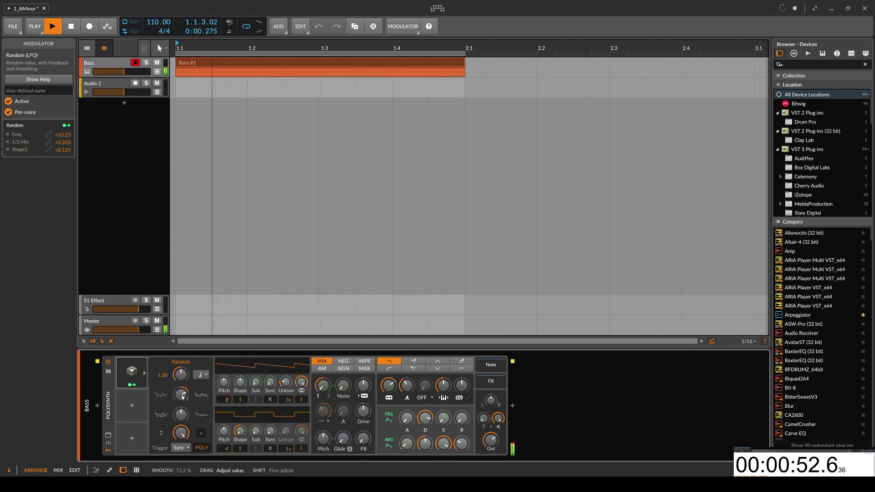
{"action": "mouse_move", "coordinate": [181, 375]}
{"action": "left_mouse_down"}
{"action": "mouse_move", "coordinate": [188, 373]}
{"action": "mouse_move", "coordinate": [183, 381]}
{"action": "left_mouse_up"}
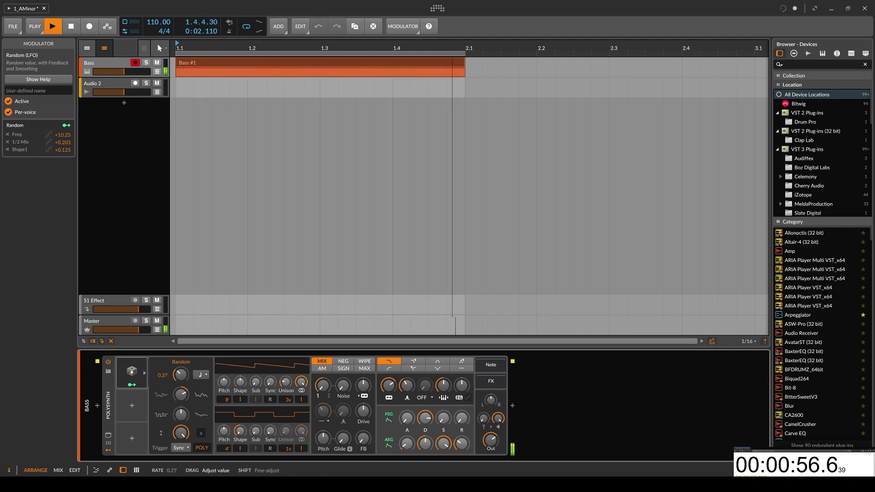
{"action": "left_click_drag", "start_coordinate": [183, 375], "coordinate": [183, 375]}
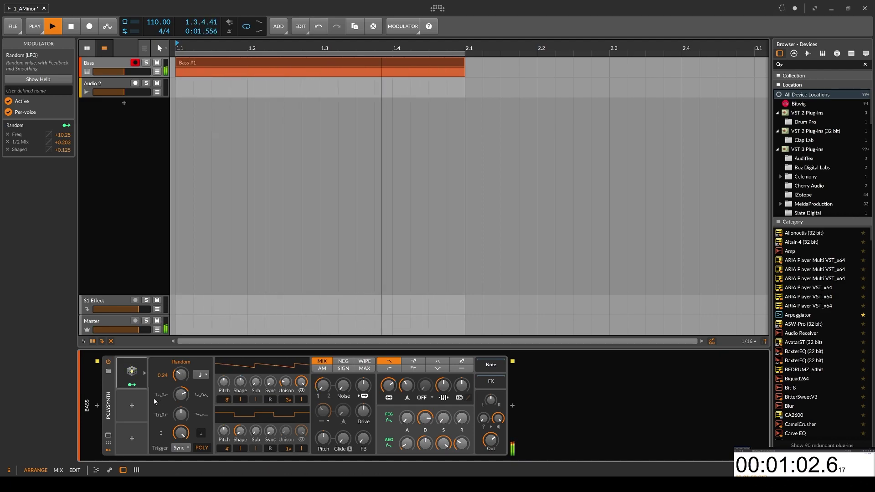
Add a 480 ms Ramp modulator to Polysynth and map it to the filter frequency at +20.50
{"action": "left_click", "coordinate": [131, 405]}
{"action": "type", "text": "ramp"}
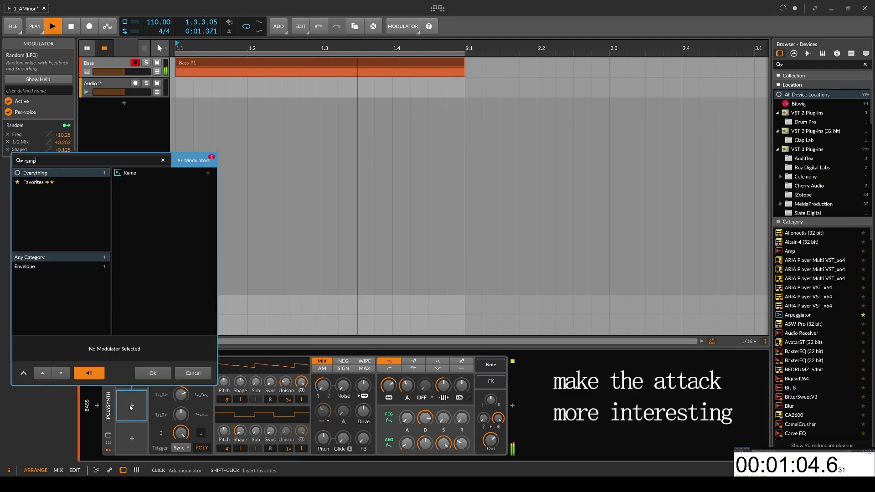
{"action": "key", "text": "Down"}
{"action": "key", "text": "Return"}
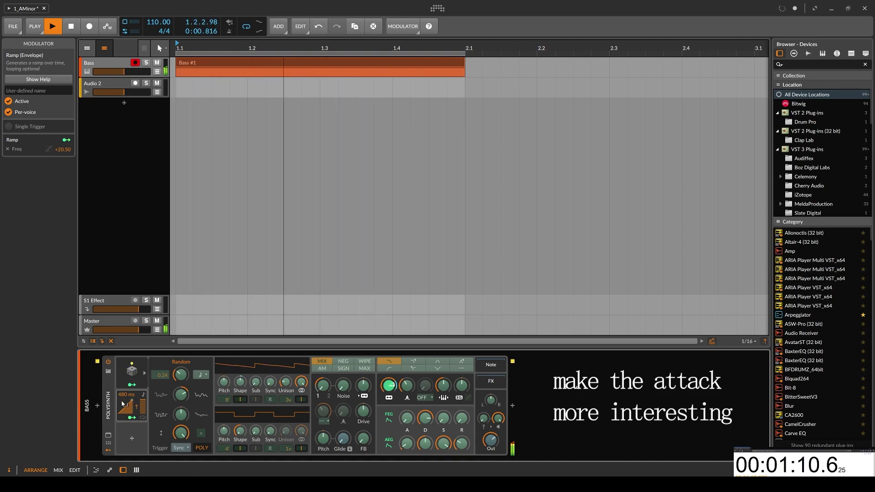
{"action": "left_click_drag", "start_coordinate": [388, 388], "coordinate": [394, 386]}
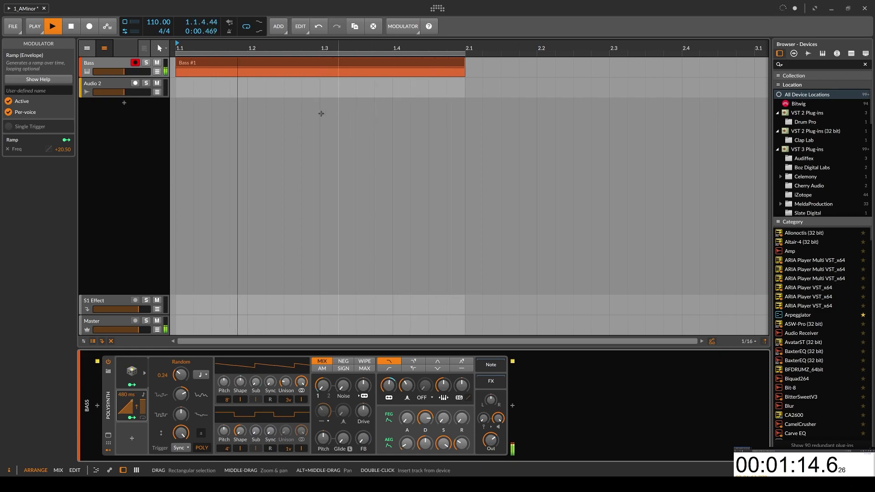
Transpose the Bass clip one octave down to A0 and turn Polysynth's amplitude envelope sustain fully up
{"action": "left_click", "coordinate": [266, 63]}
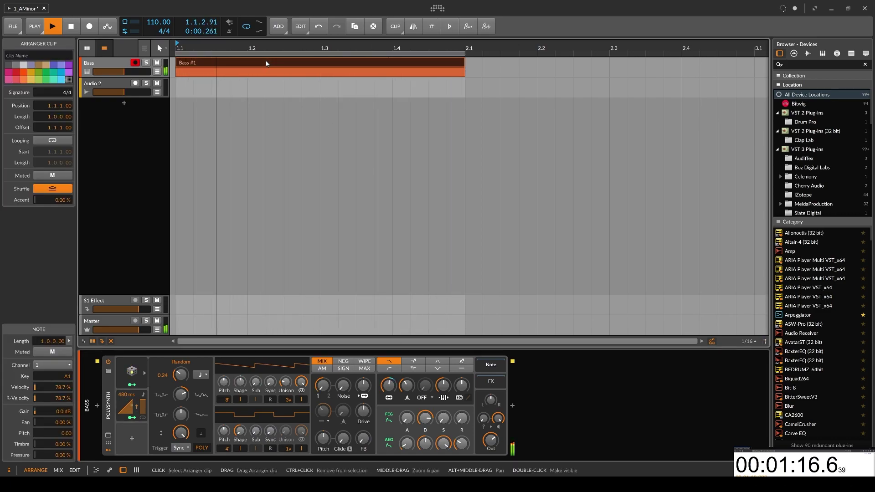
{"action": "key", "text": "ctrl+minus"}
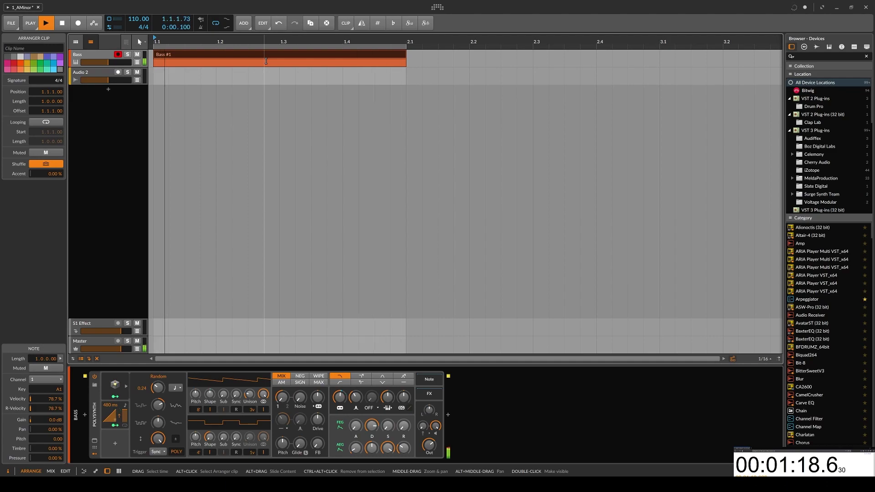
{"action": "key", "text": "ctrl+plus"}
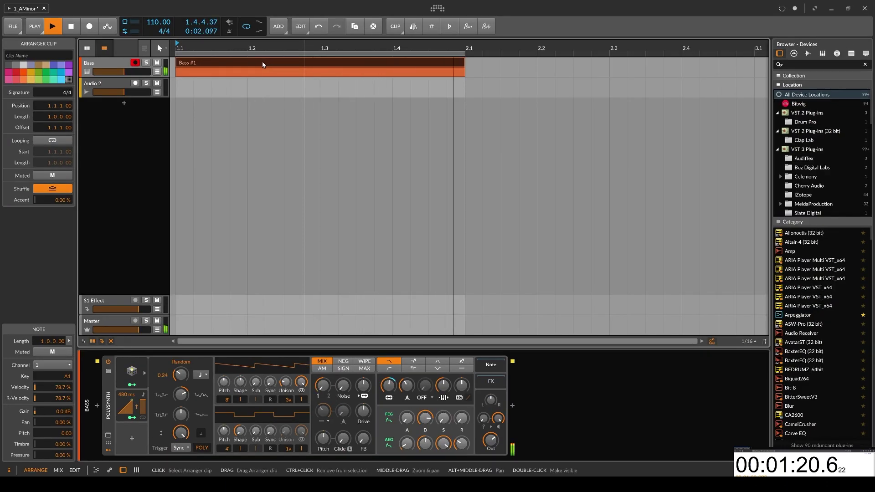
{"action": "right_click", "coordinate": [263, 63]}
{"action": "left_click", "coordinate": [357, 356]}
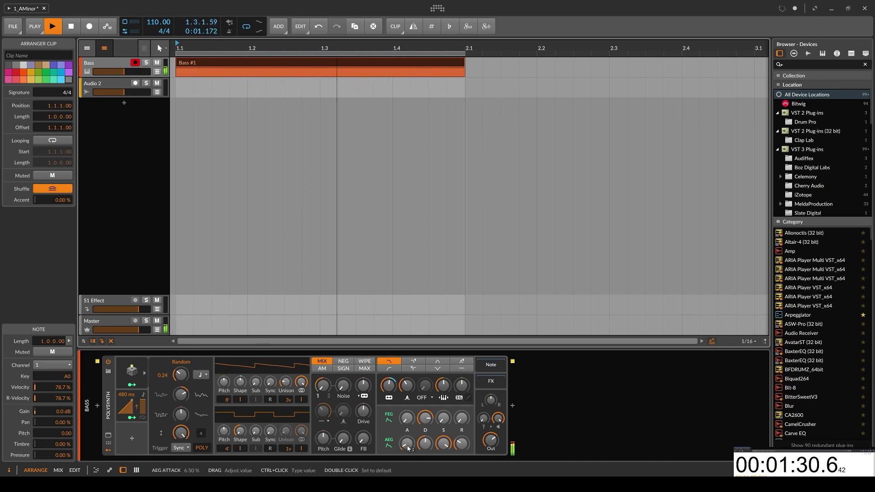
{"action": "mouse_move", "coordinate": [443, 443]}
{"action": "left_mouse_down"}
{"action": "mouse_move", "coordinate": [442, 456]}
{"action": "mouse_move", "coordinate": [443, 435]}
{"action": "left_mouse_up"}
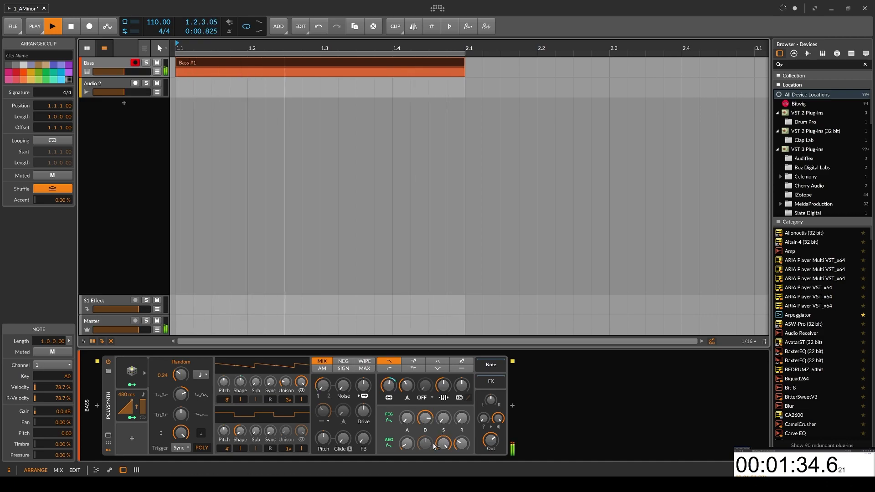
Add a Tool device after Polysynth and set its stereo width to 0.00 %
{"action": "left_click", "coordinate": [512, 405]}
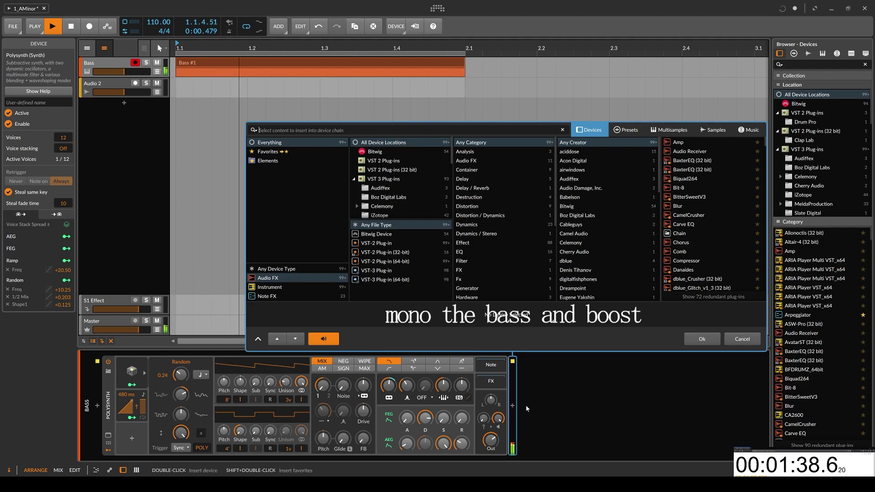
{"action": "type", "text": "tool"}
{"action": "key", "text": "Return"}
{"action": "left_click_drag", "start_coordinate": [572, 429], "coordinate": [571, 473]}
Add a Peak Limiter to the Bass track, place it after Tool and raise its input gain
{"action": "left_click", "coordinate": [512, 405]}
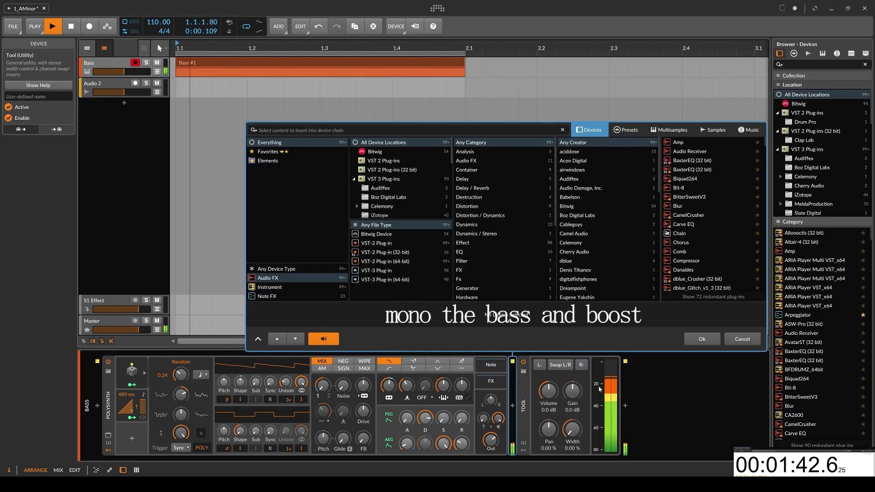
{"action": "type", "text": "peak"}
{"action": "key", "text": "Return"}
{"action": "left_click_drag", "start_coordinate": [523, 406], "coordinate": [720, 410]}
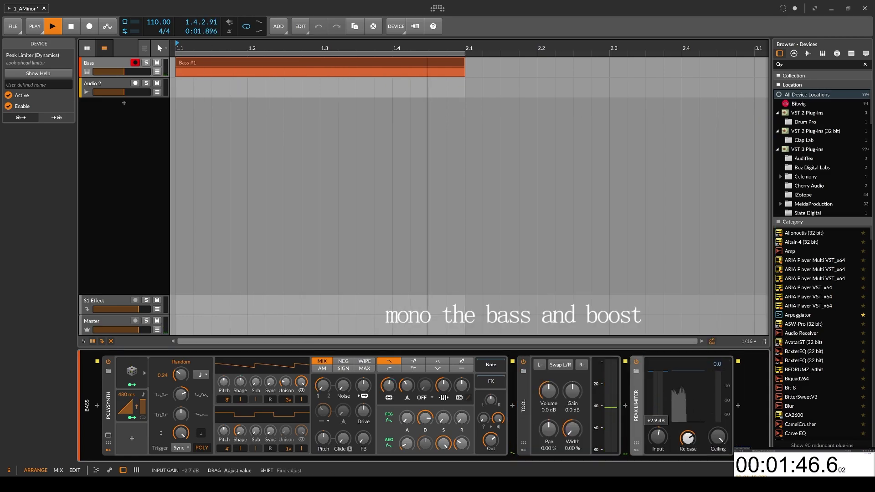
Add a Peak Limiter to the Master track
{"action": "left_click", "coordinate": [112, 320]}
{"action": "left_click", "coordinate": [97, 406]}
{"action": "type", "text": "peak"}
{"action": "key", "text": "Return"}
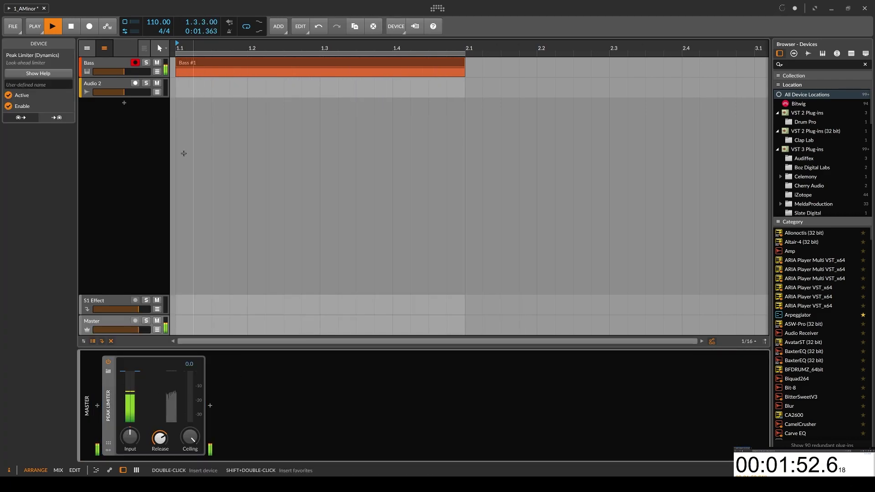
Add a new instrument track with the E-Kick device below Audio 2
{"action": "left_click", "coordinate": [113, 61]}
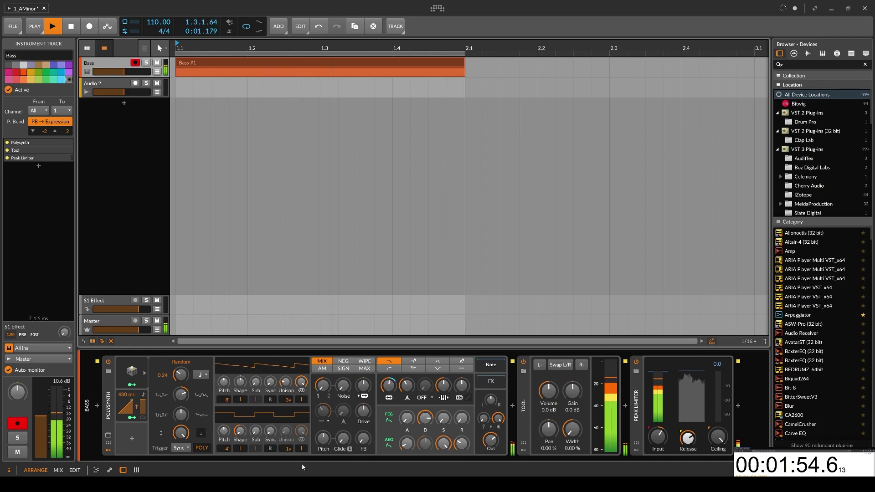
{"action": "left_click", "coordinate": [124, 103]}
{"action": "type", "text": "kick"}
{"action": "key", "text": "Down"}
{"action": "key", "text": "Down"}
{"action": "key", "text": "Return"}
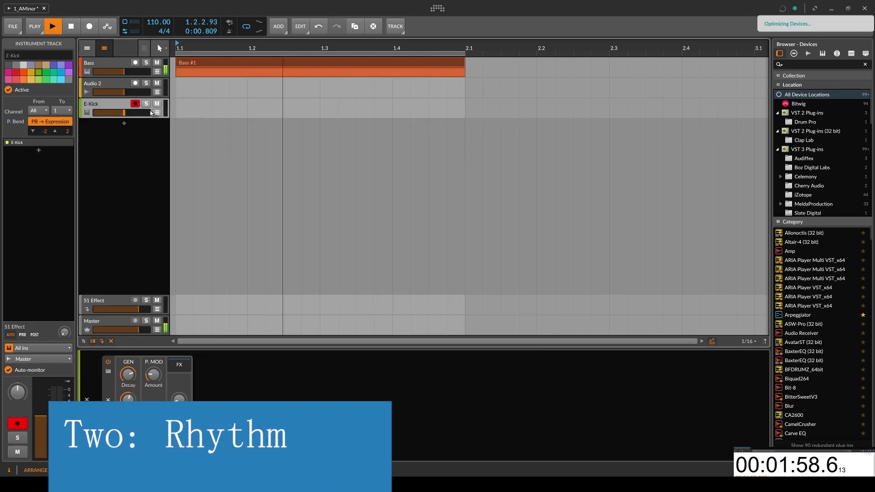
Try a project tempo of 132 BPM and settle on 144 BPM
{"action": "double_click", "coordinate": [158, 23]}
{"action": "type", "text": "132 BP"}
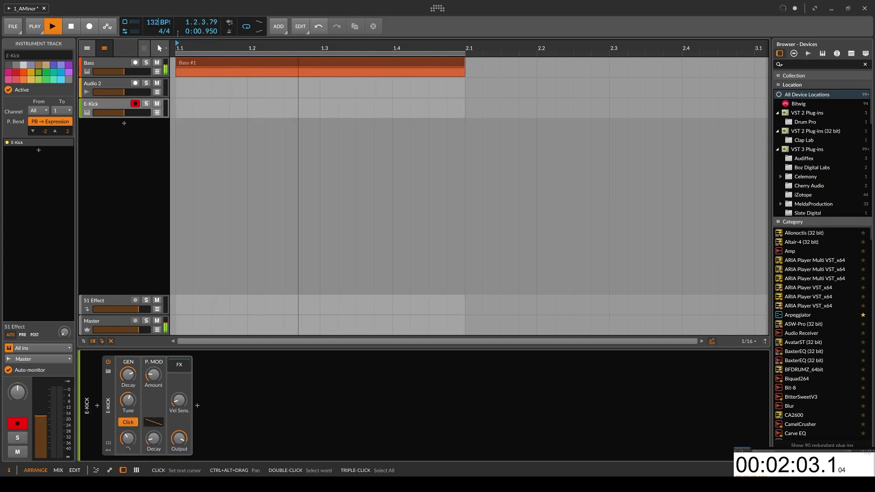
{"action": "key", "text": "Return"}
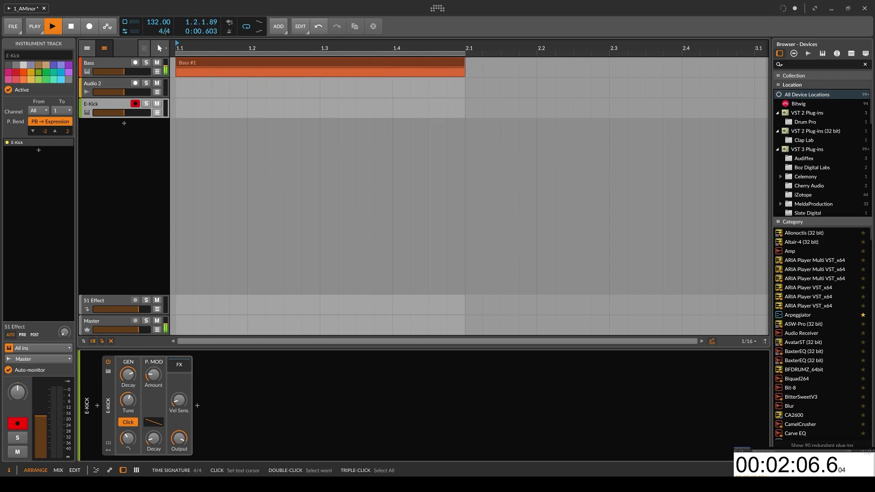
{"action": "double_click", "coordinate": [167, 23]}
{"action": "type", "text": "144"}
{"action": "key", "text": "Return"}
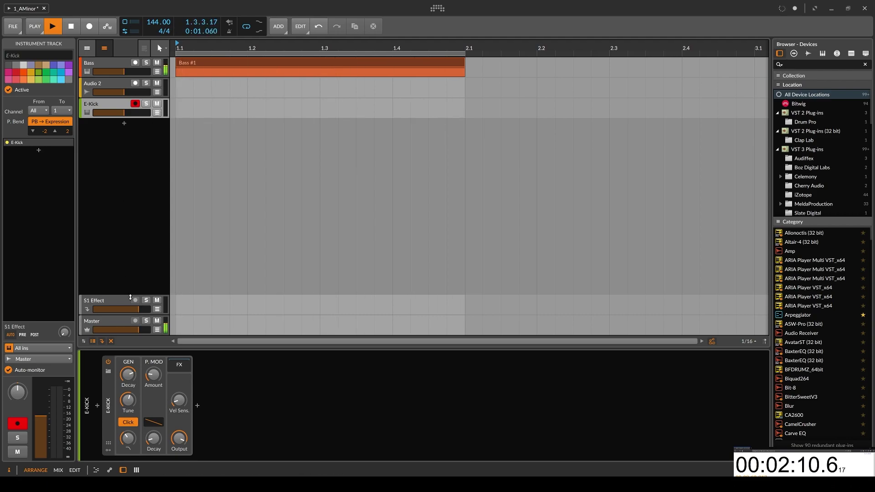
Create a one-bar clip on the E-Kick track with sixteenth-note E2 hits on beats 1, 2 and 4
{"action": "double_click", "coordinate": [197, 106]}
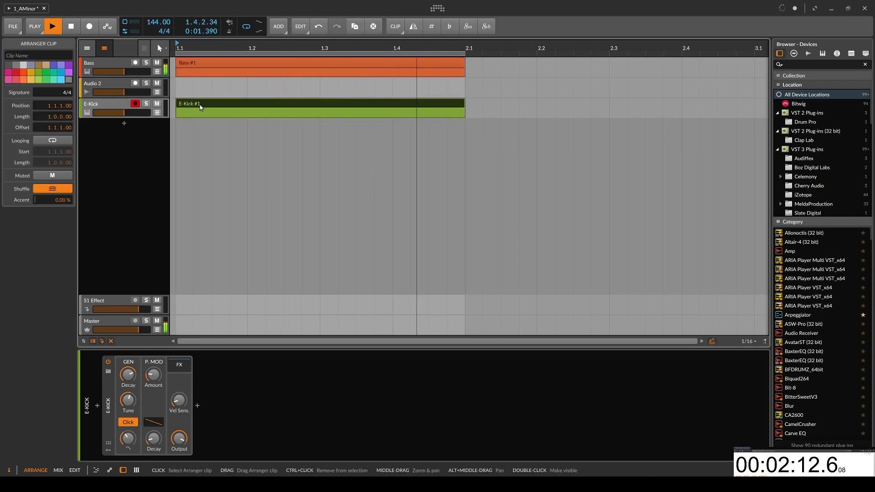
{"action": "double_click", "coordinate": [200, 108]}
{"action": "double_click", "coordinate": [176, 418]}
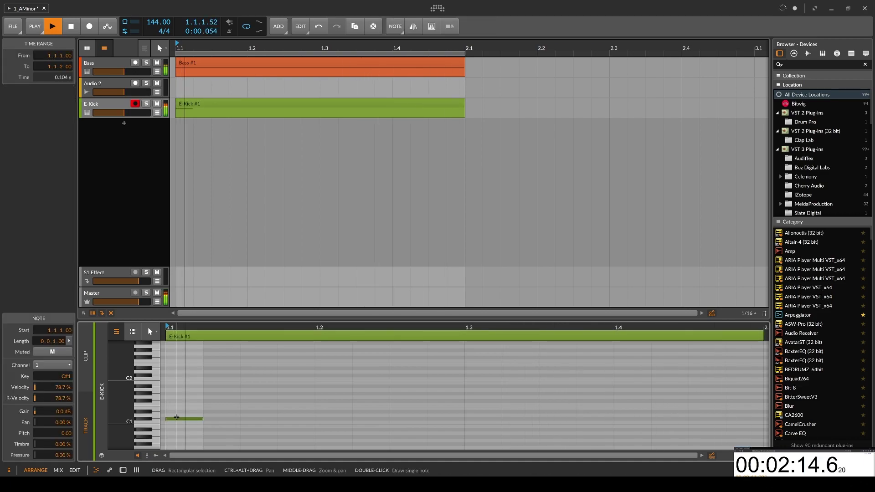
{"action": "double_click", "coordinate": [180, 364]}
{"action": "left_click_drag", "start_coordinate": [179, 369], "coordinate": [631, 368]}
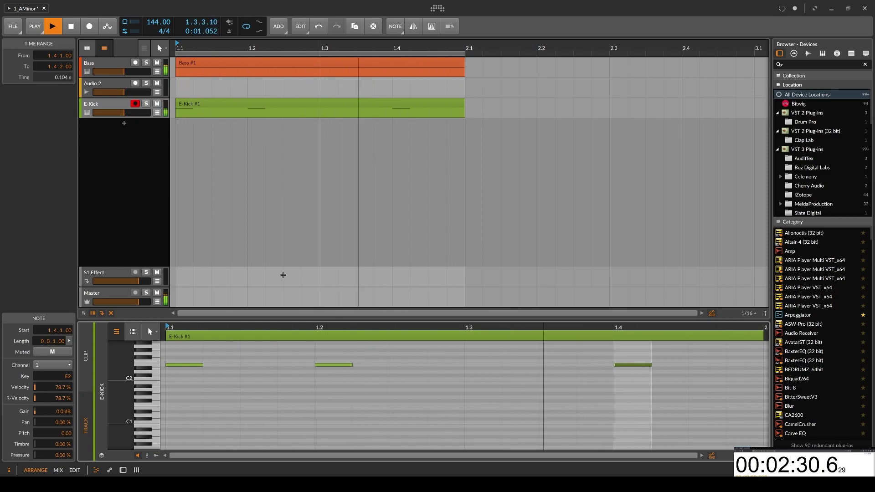
Tune the E-Kick device's oscillator to E0
{"action": "double_click", "coordinate": [104, 107]}
{"action": "left_click", "coordinate": [128, 401], "text": "ctrl"}
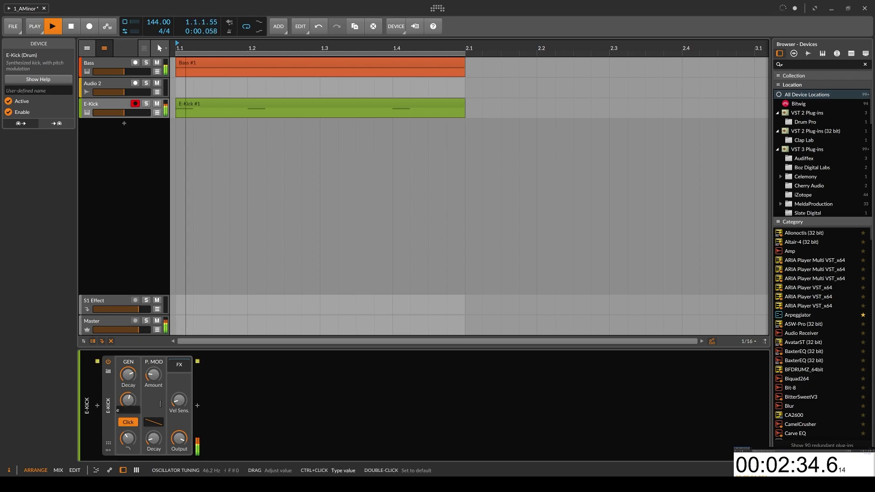
{"action": "type", "text": "e"}
{"action": "key", "text": "Return"}
{"action": "left_click", "coordinate": [128, 400], "text": "ctrl"}
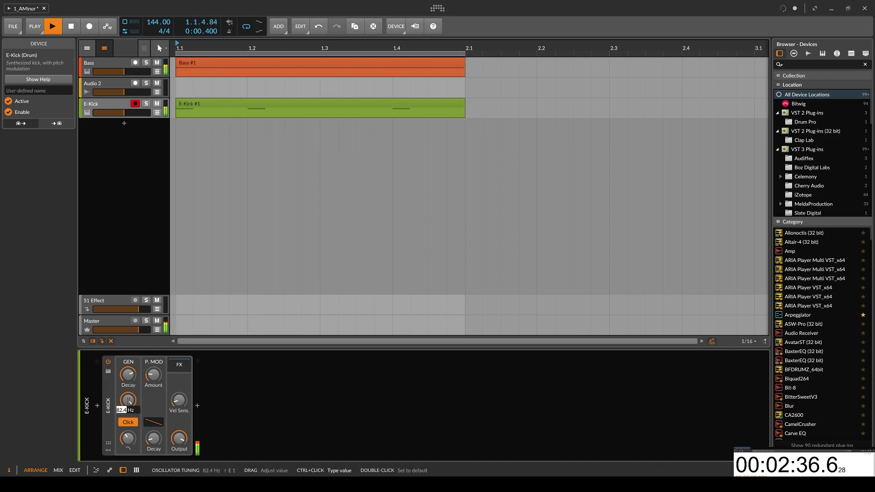
{"action": "type", "text": "e0"}
{"action": "key", "text": "Return"}
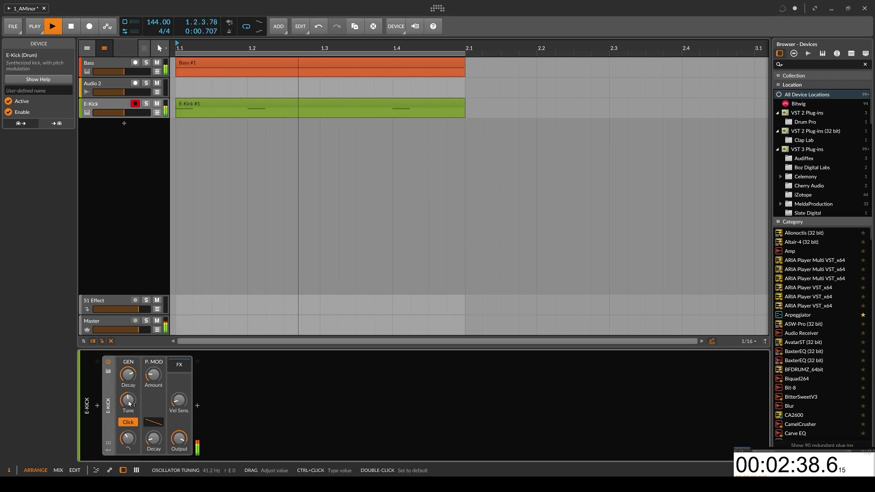
Set the E-Kick's low-pass cutoff to about 1.13 kHz and turn off its click
{"action": "mouse_move", "coordinate": [128, 438]}
{"action": "left_mouse_down"}
{"action": "mouse_move", "coordinate": [128, 425]}
{"action": "mouse_move", "coordinate": [128, 449]}
{"action": "left_mouse_up"}
{"action": "left_click", "coordinate": [128, 422]}
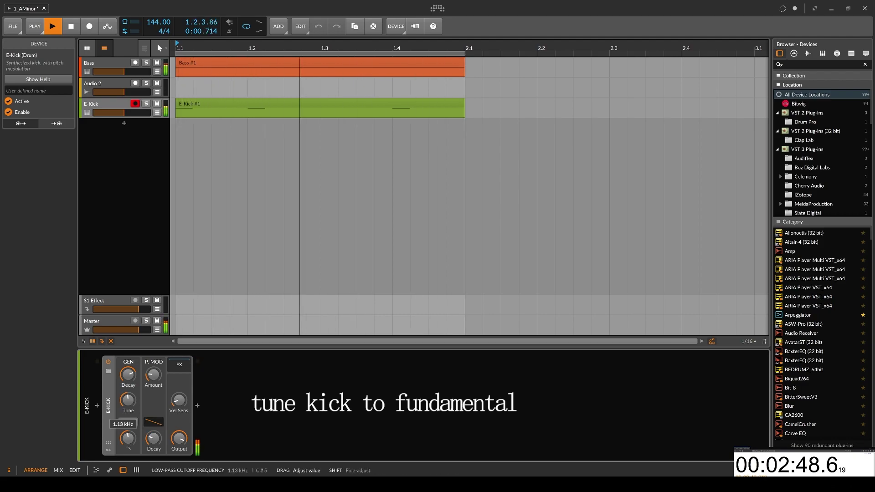
Add an EQ-2 after E-Kick and set its low cut to about 30.8 Hz and high cut to about 8.44 kHz
{"action": "left_click", "coordinate": [197, 405]}
{"action": "type", "text": "eq"}
{"action": "key", "text": "Down"}
{"action": "key", "text": "Return"}
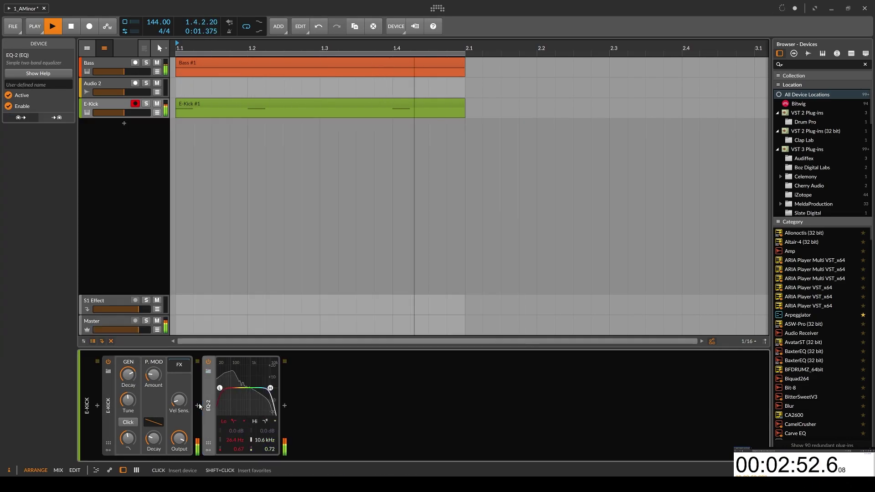
{"action": "left_click_drag", "start_coordinate": [220, 386], "coordinate": [269, 388]}
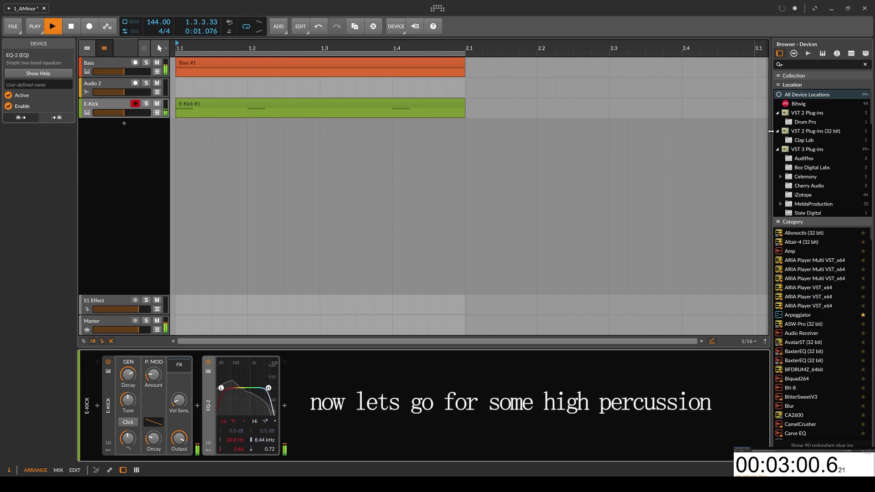
Search the sample library for "hi-hat"
{"action": "left_click", "coordinate": [798, 64]}
{"action": "left_click", "coordinate": [807, 54]}
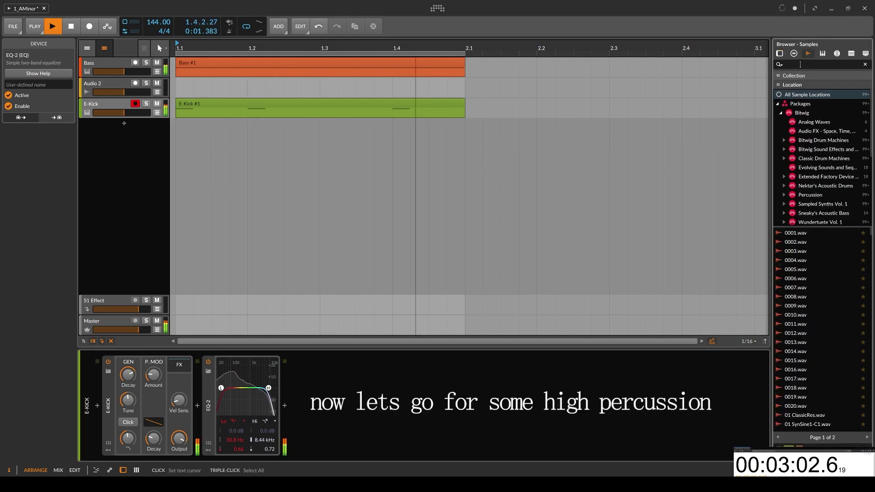
{"action": "left_click", "coordinate": [800, 64]}
{"action": "type", "text": "hi"}
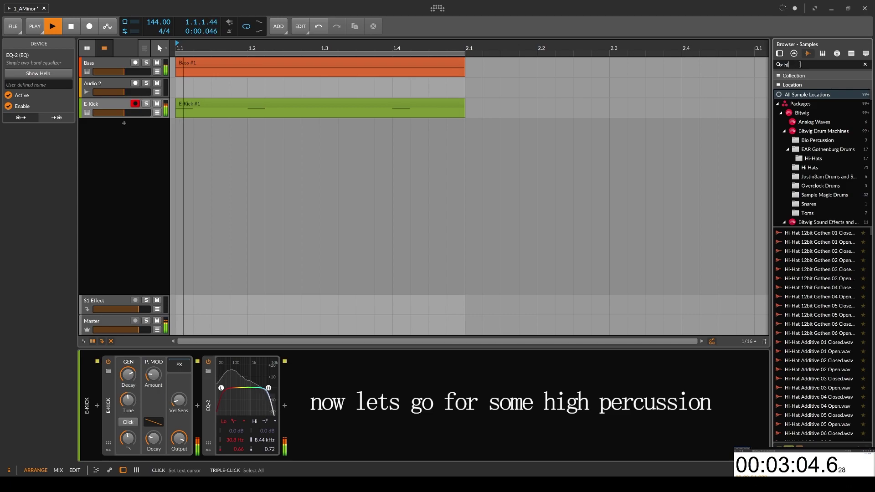
{"action": "type", "text": "-hat"}
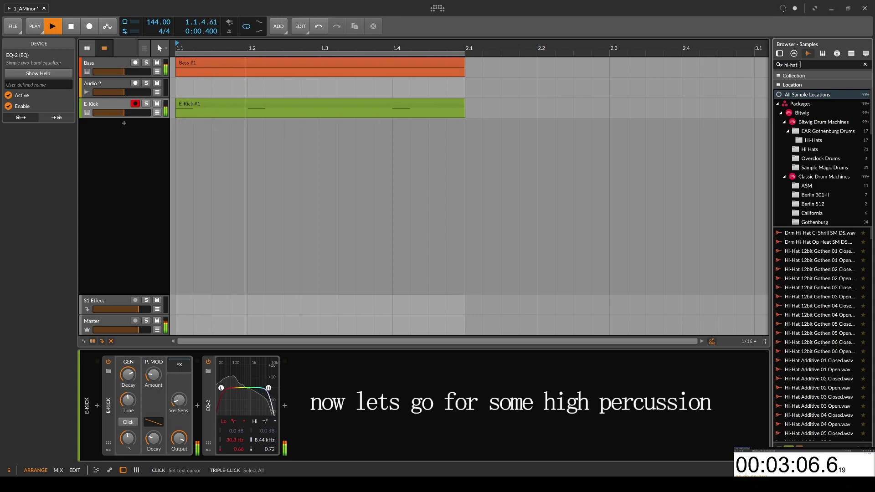
Audition closed hi-hat samples and add Hi-Hat Onefold A Closed.wav as a new Sampler instrument track below E-Kick
{"action": "scroll", "coordinate": [843, 313], "scroll_direction": "down", "scroll_amount": 10}
{"action": "scroll", "coordinate": [844, 314], "scroll_direction": "down", "scroll_amount": 10}
{"action": "left_click", "coordinate": [831, 316]}
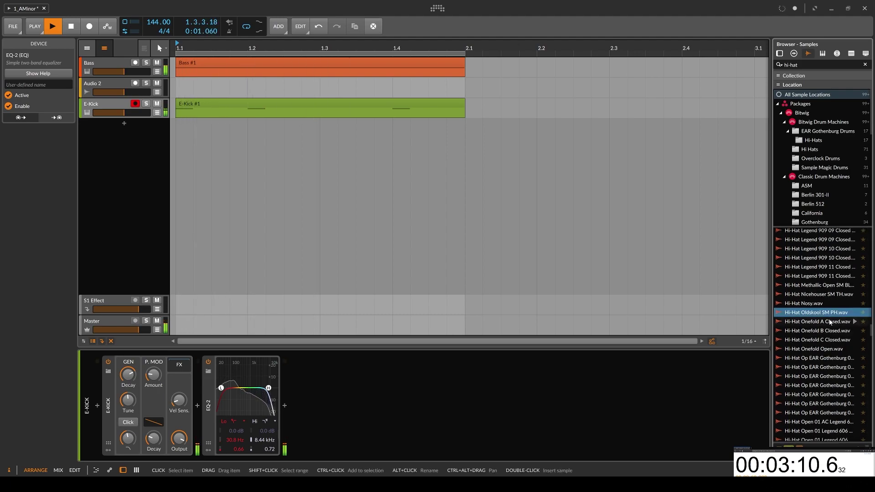
{"action": "left_click", "coordinate": [828, 323]}
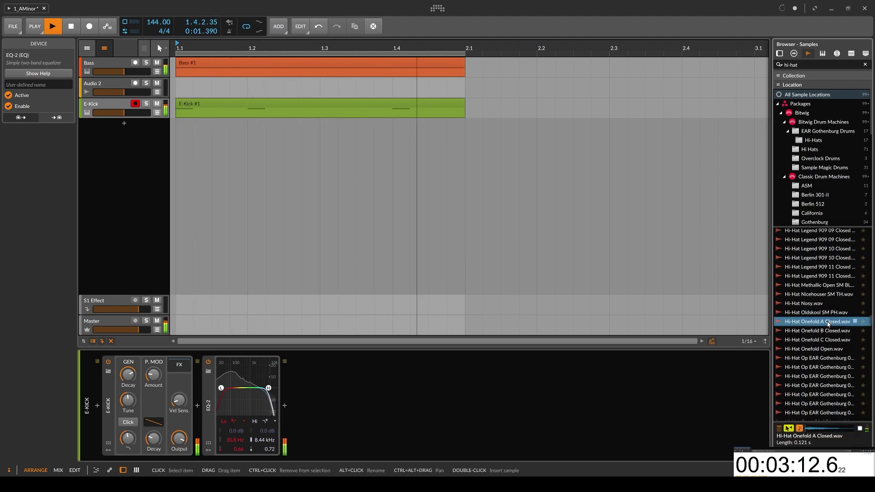
{"action": "left_click_drag", "start_coordinate": [828, 324], "coordinate": [106, 208]}
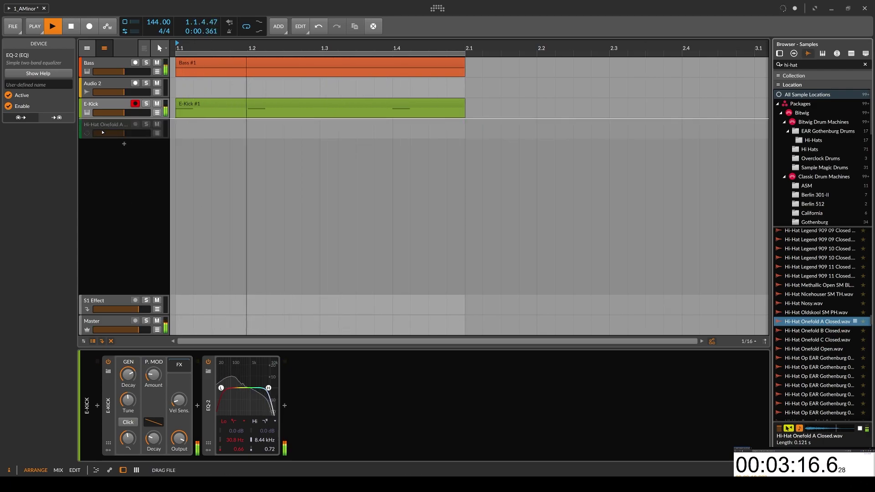
{"action": "left_click_drag", "start_coordinate": [103, 133], "coordinate": [102, 133]}
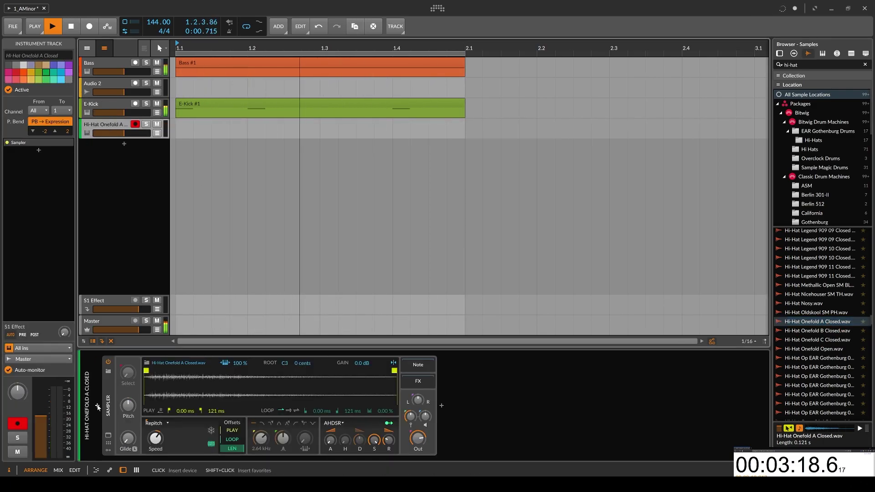
Insert an Arpeggiator before the Sampler on the hi-hat track
{"action": "left_click", "coordinate": [97, 405]}
{"action": "type", "text": "arp"}
{"action": "key", "text": "Down"}
{"action": "key", "text": "Return"}
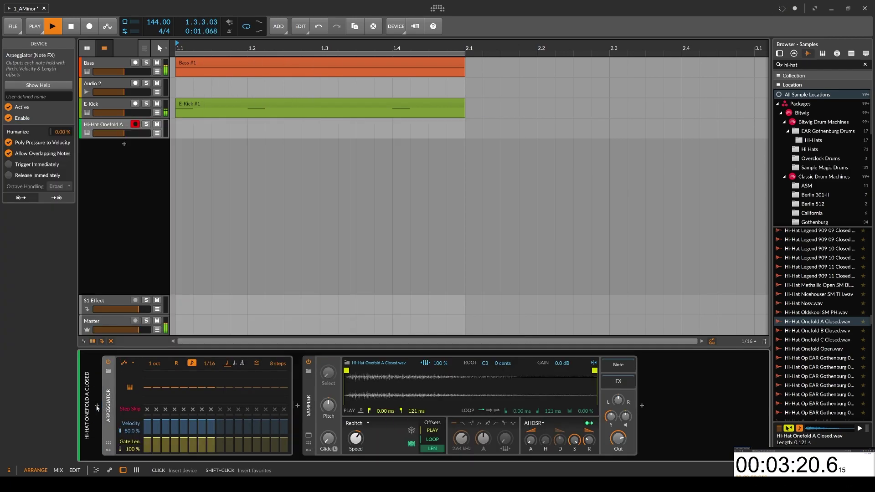
Create a one-bar clip on the hi-hat track and enter a full-bar A2 note in it
{"action": "left_click", "coordinate": [233, 137]}
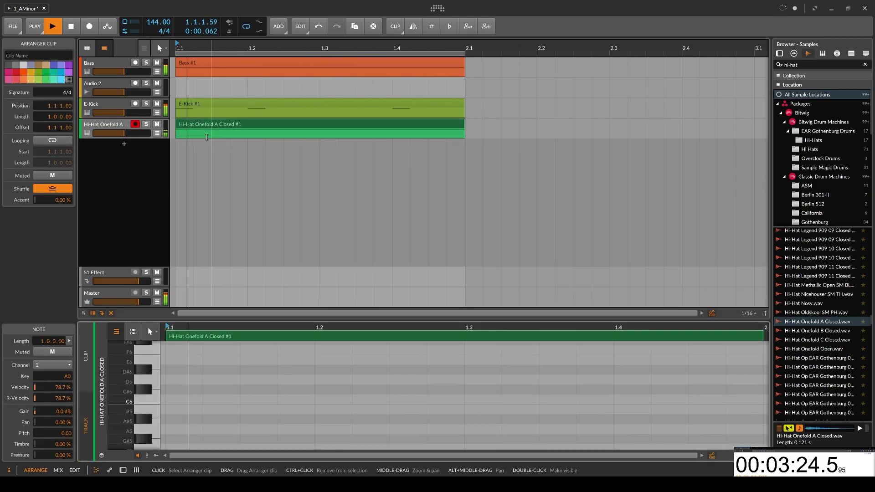
{"action": "double_click", "coordinate": [210, 129]}
{"action": "scroll", "coordinate": [196, 383], "scroll_direction": "down", "scroll_amount": 15}
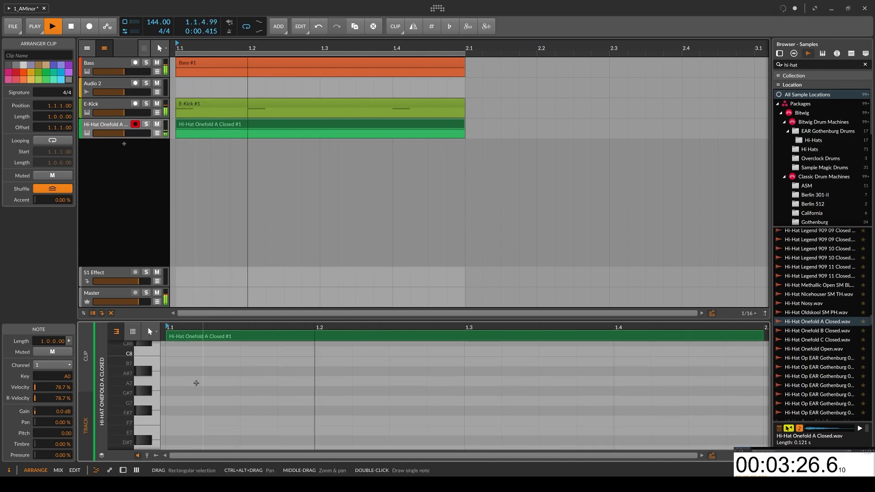
{"action": "double_click", "coordinate": [195, 382]}
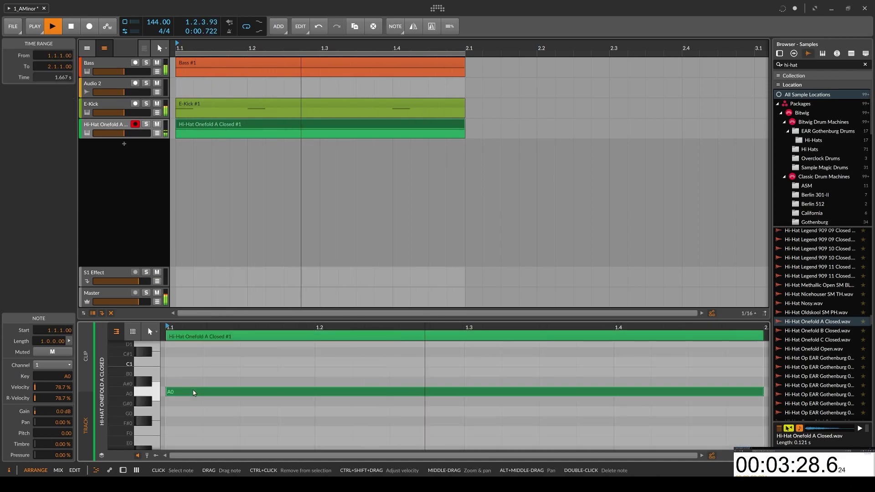
{"action": "scroll", "coordinate": [192, 389], "scroll_direction": "down", "scroll_amount": 4}
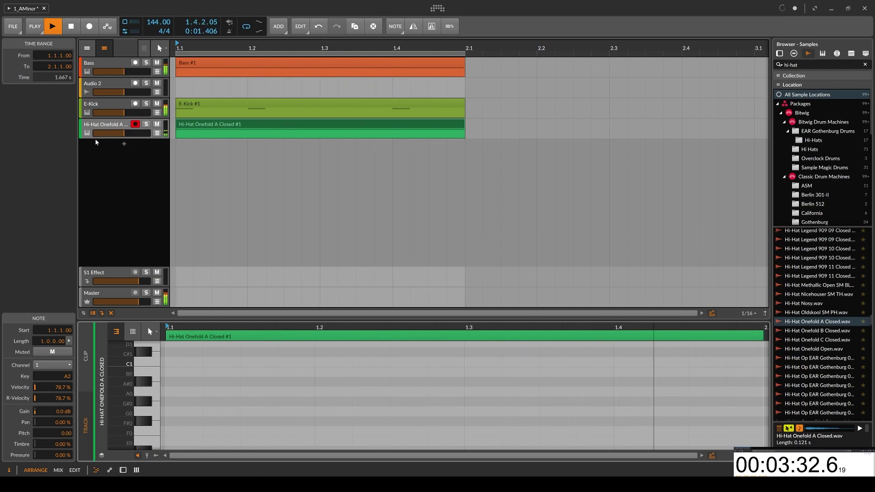
Switch the hi-hat Arpeggiator's timing to triplets and set its rate to 1/16
{"action": "key", "text": "d"}
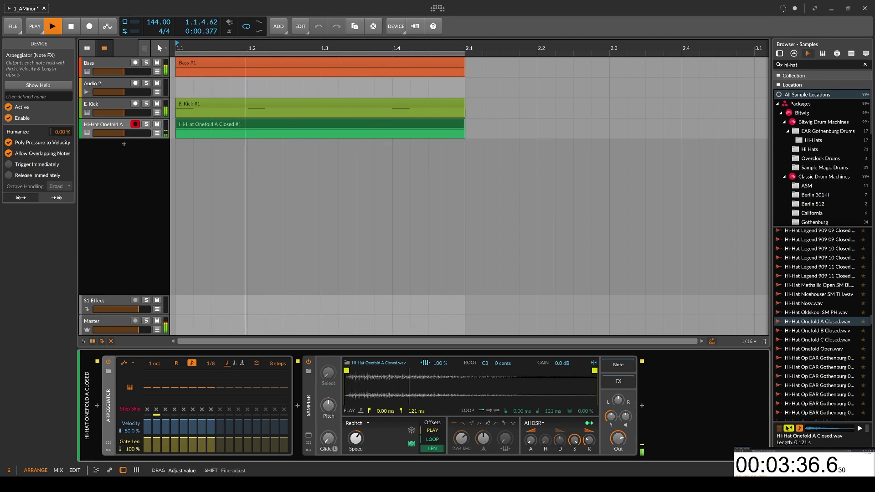
{"action": "left_click", "coordinate": [242, 364]}
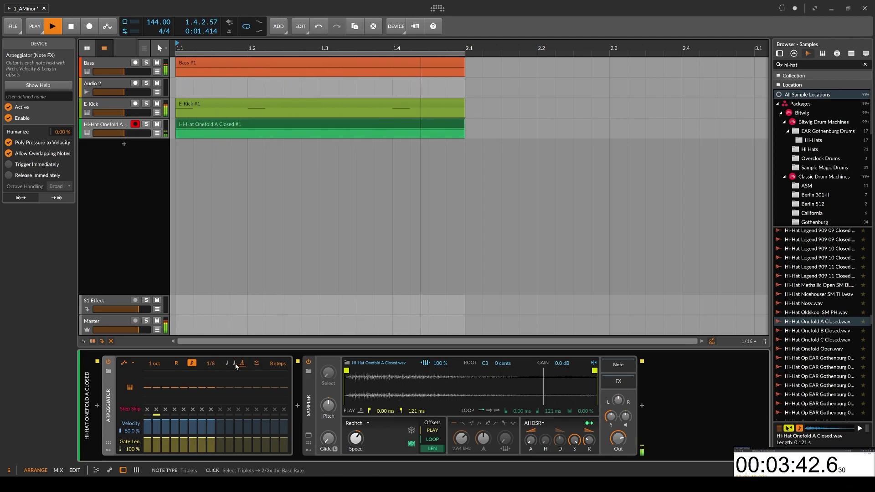
{"action": "left_click_drag", "start_coordinate": [211, 363], "coordinate": [210, 354]}
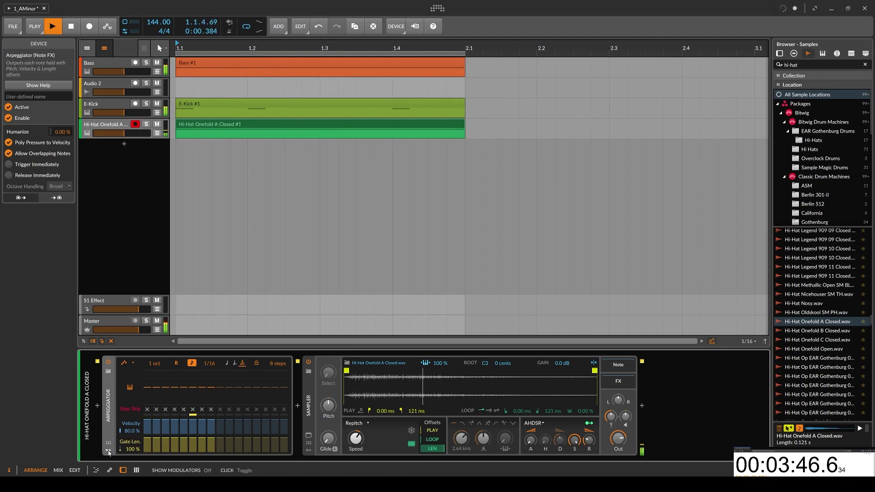
Add a Steps modulator to the Arpeggiator with 3 steps: the first at full height, the second about half, the third at zero
{"action": "left_click", "coordinate": [108, 452]}
{"action": "left_click", "coordinate": [123, 373]}
{"action": "type", "text": "steps"}
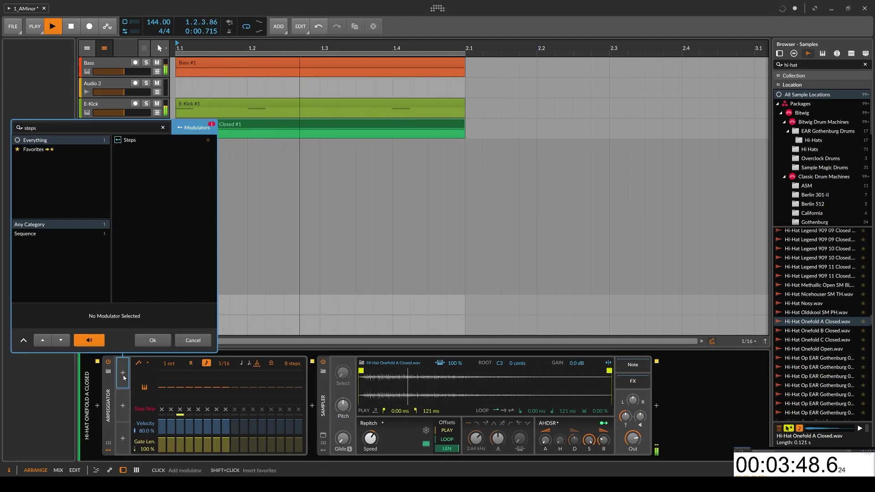
{"action": "key", "text": "Return"}
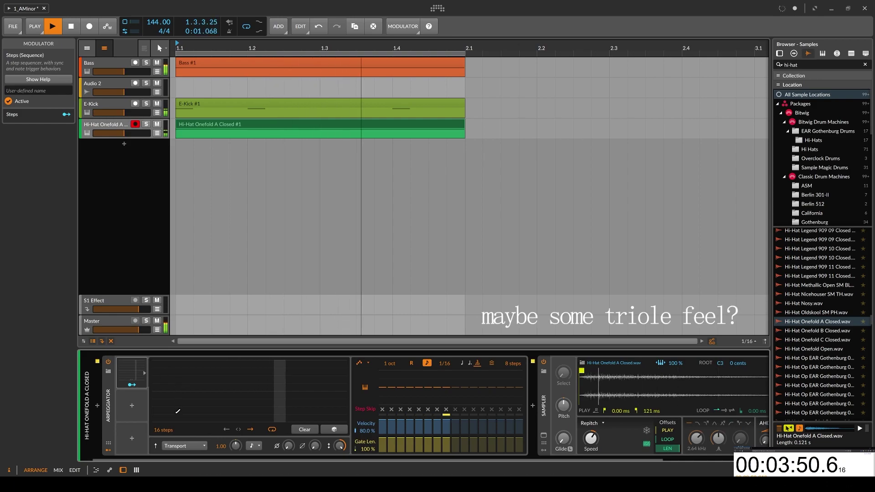
{"action": "left_click_drag", "start_coordinate": [163, 430], "coordinate": [163, 462]}
{"action": "mouse_move", "coordinate": [172, 380]}
{"action": "left_mouse_down"}
{"action": "mouse_move", "coordinate": [183, 360]}
{"action": "mouse_move", "coordinate": [274, 374]}
{"action": "mouse_move", "coordinate": [303, 389]}
{"action": "left_mouse_up"}
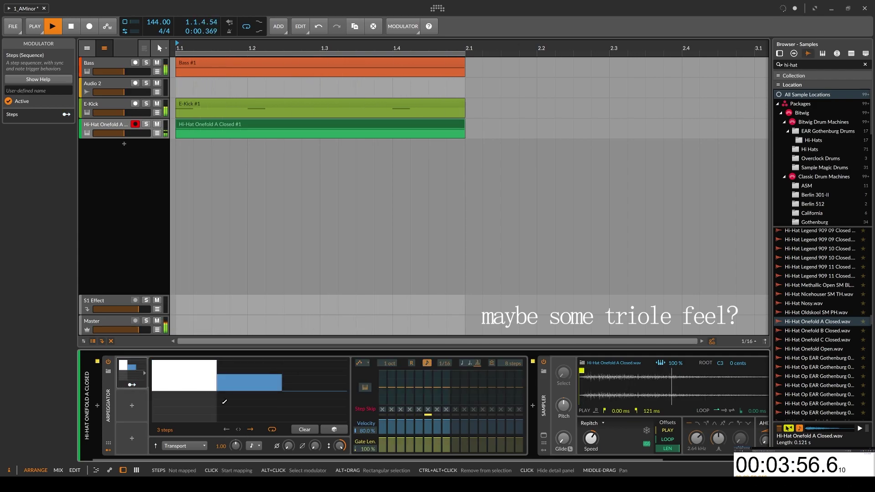
Map the Steps modulator to the Arpeggiator's overall velocity with a modulation amount of about +0.755
{"action": "left_click_drag", "start_coordinate": [370, 431], "coordinate": [370, 374]}
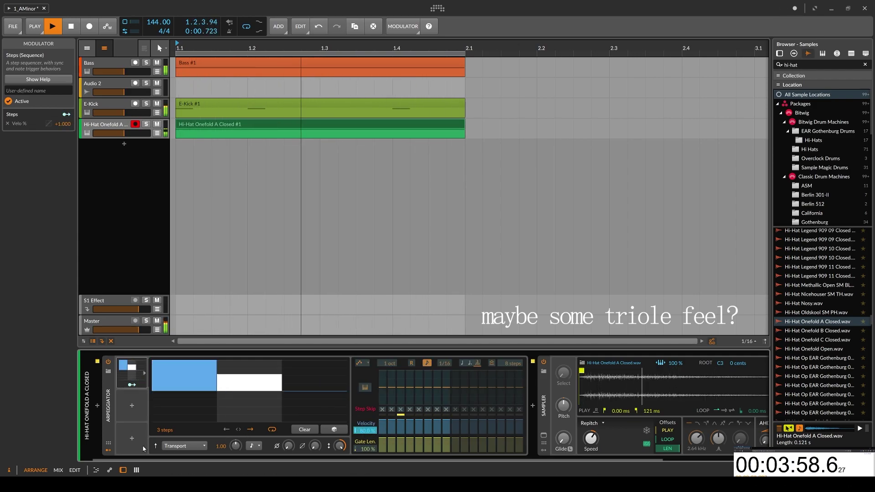
{"action": "left_click", "coordinate": [132, 387]}
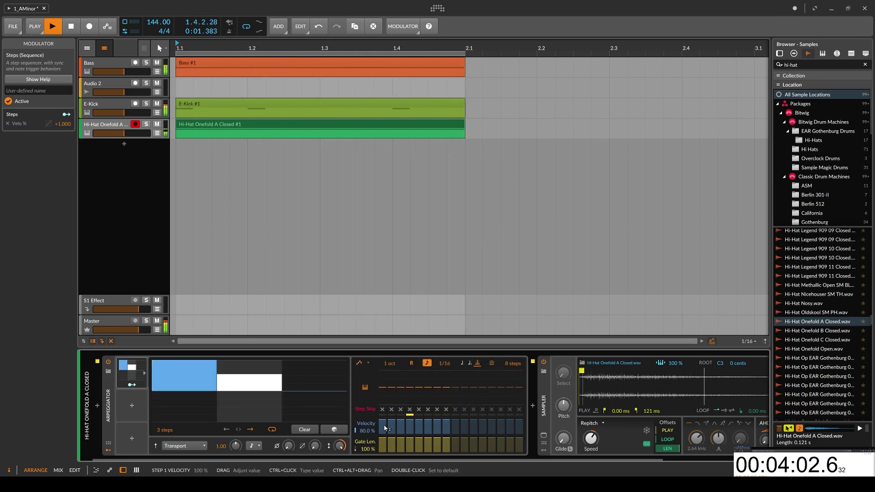
{"action": "left_click_drag", "start_coordinate": [364, 430], "coordinate": [365, 444]}
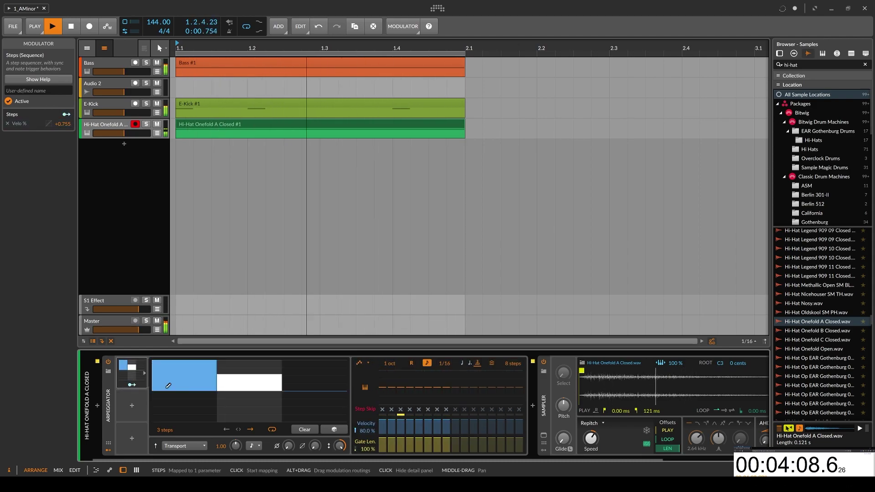
Set the hi-hat Arpeggiator's rate to 1/8
{"action": "mouse_move", "coordinate": [400, 389]}
{"action": "left_mouse_down"}
{"action": "mouse_move", "coordinate": [400, 381]}
{"action": "mouse_move", "coordinate": [401, 390]}
{"action": "left_mouse_up"}
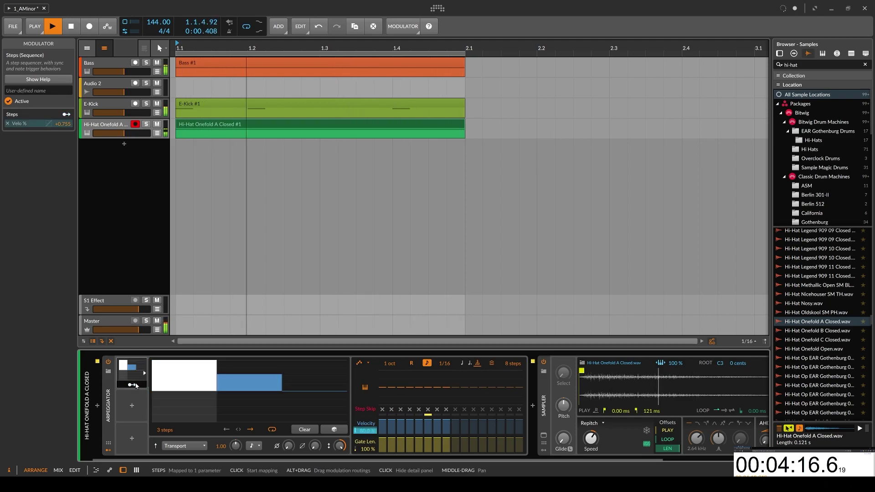
{"action": "left_click_drag", "start_coordinate": [445, 364], "coordinate": [445, 358]}
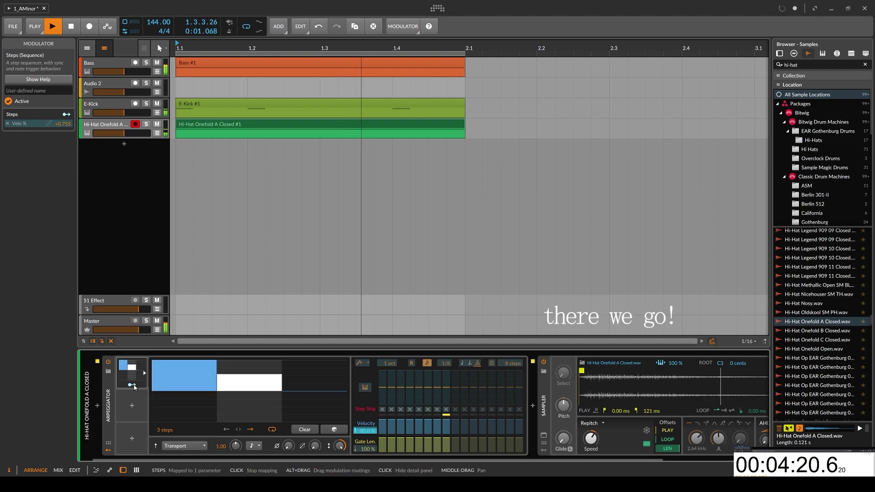
Add a Reverb to the hi-hat Sampler's FX chain, raising its buildup and its band splits to about 1.33 kHz and 7.76 kHz
{"action": "left_click", "coordinate": [124, 192]}
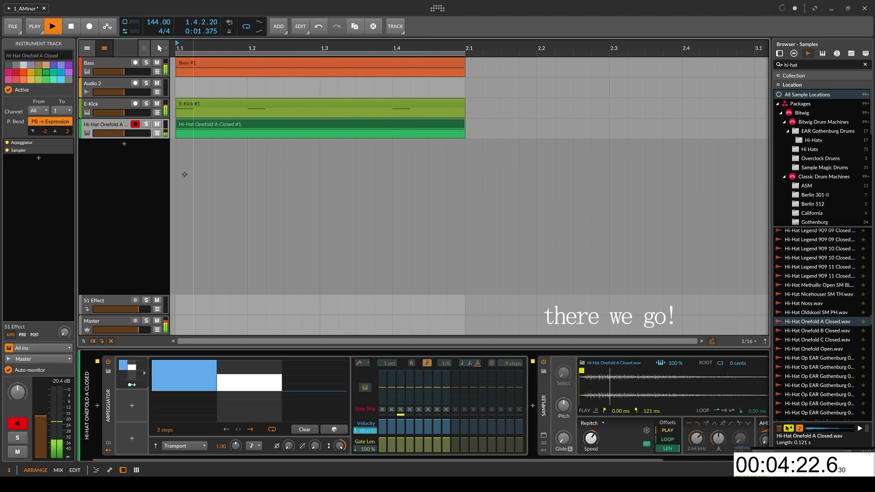
{"action": "double_click", "coordinate": [111, 125]}
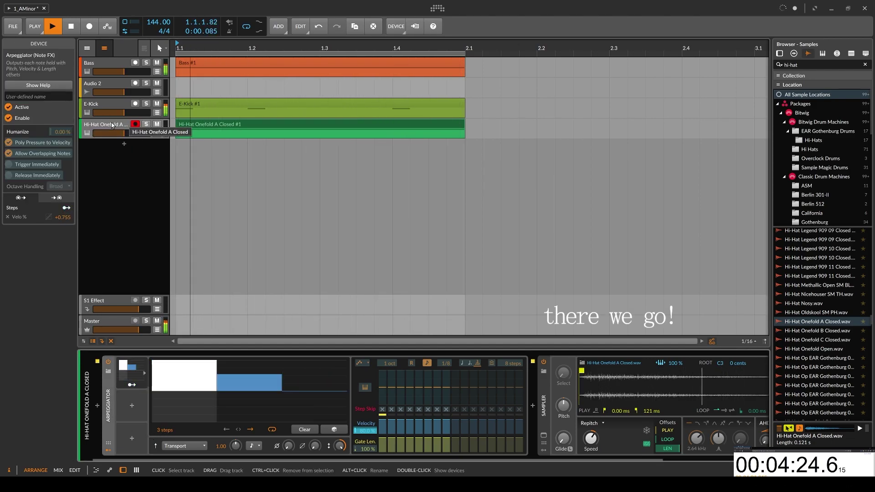
{"action": "left_click_drag", "start_coordinate": [505, 459], "coordinate": [615, 459]}
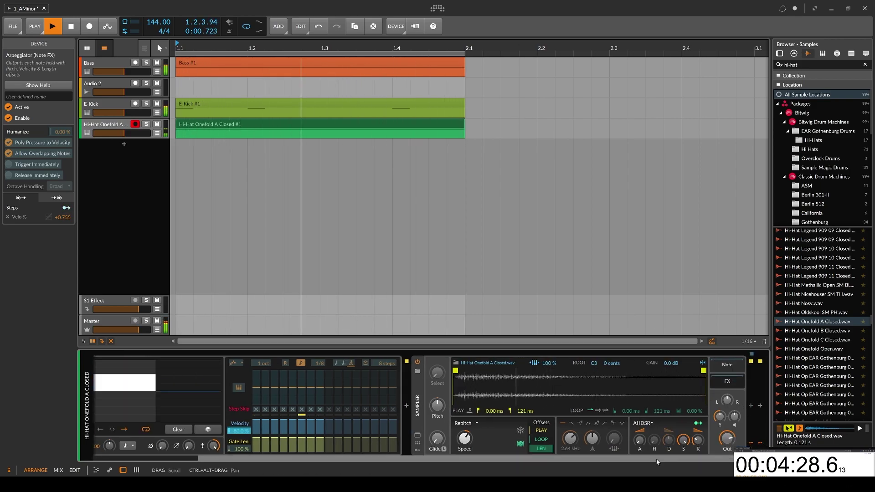
{"action": "left_click", "coordinate": [742, 405]}
{"action": "type", "text": "re"}
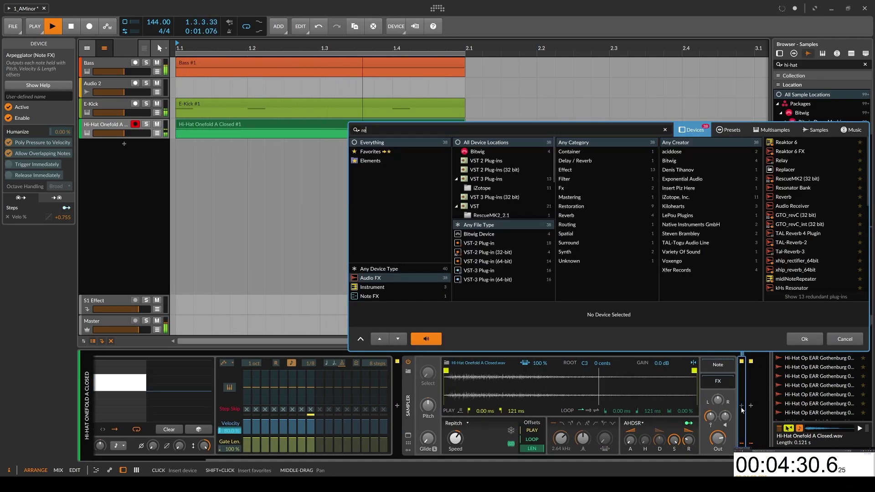
{"action": "type", "text": "v"}
{"action": "key", "text": "Down"}
{"action": "key", "text": "Down"}
{"action": "key", "text": "Up"}
{"action": "key", "text": "Return"}
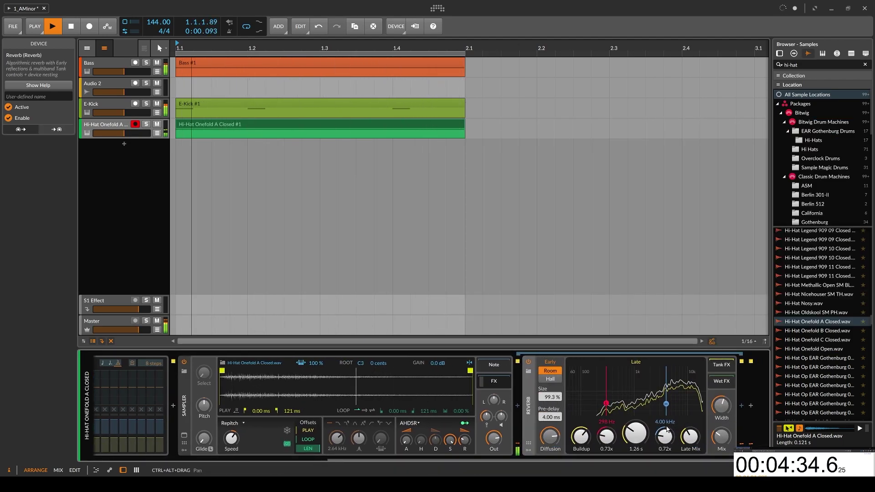
{"action": "left_click_drag", "start_coordinate": [581, 437], "coordinate": [581, 427]}
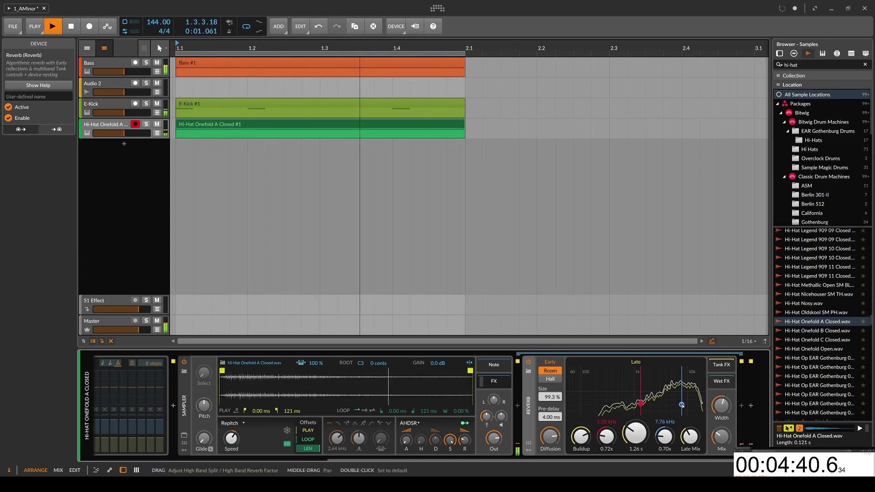
Insert a Pitch Shifter in the Reverb's Tank FX chain and set its pitch to about +0.32 semitones
{"action": "left_click_drag", "start_coordinate": [647, 458], "coordinate": [586, 454]}
{"action": "scroll", "coordinate": [586, 453], "scroll_direction": "right", "scroll_amount": 3}
{"action": "left_click", "coordinate": [741, 405]}
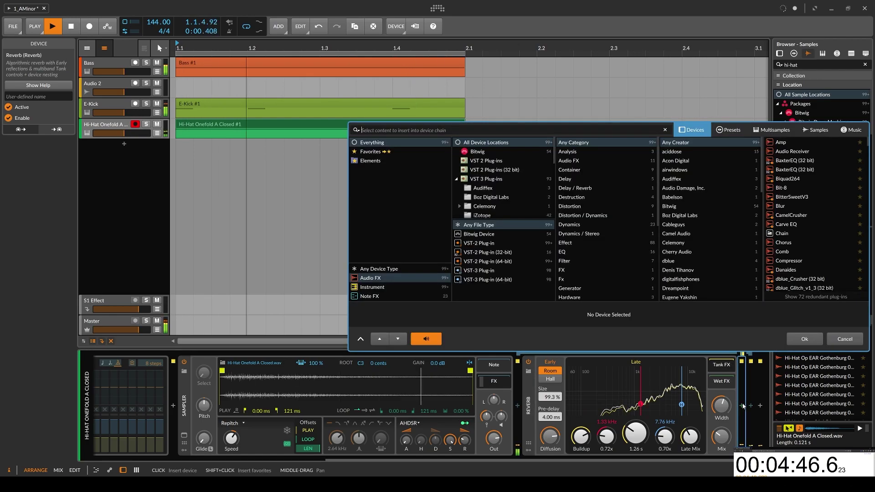
{"action": "type", "text": "pitch"}
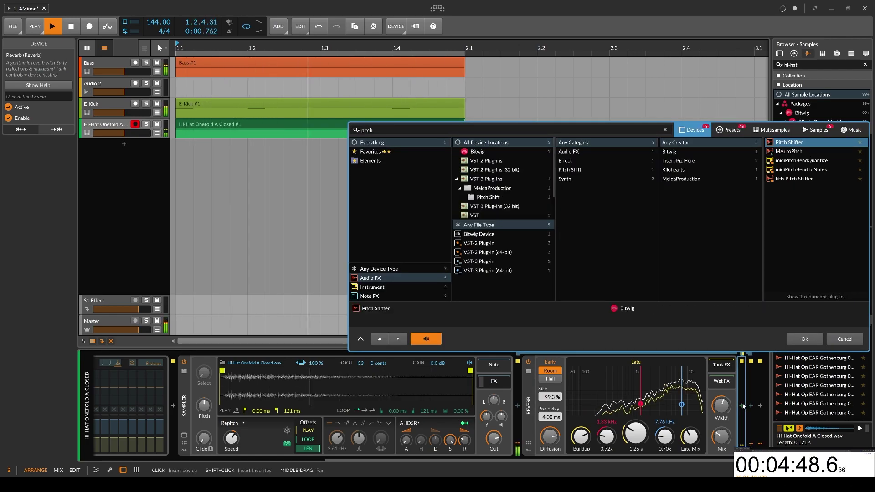
{"action": "key", "text": "Return"}
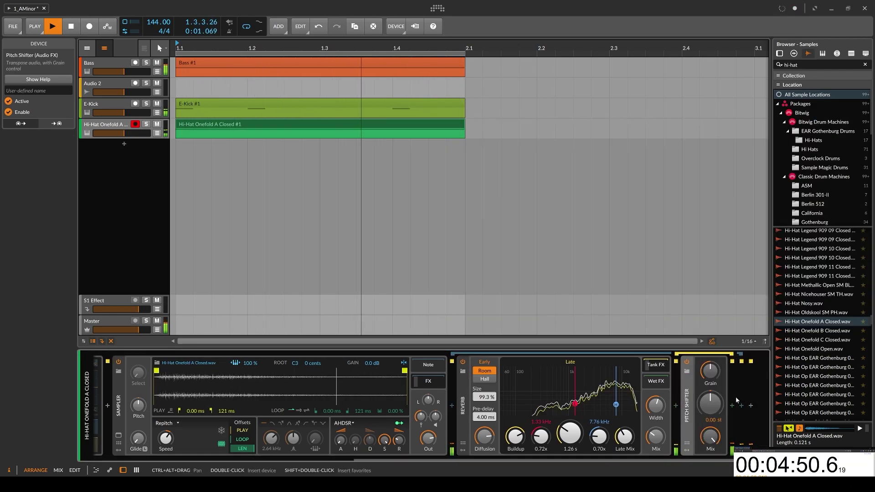
{"action": "left_click_drag", "start_coordinate": [710, 408], "coordinate": [711, 406]}
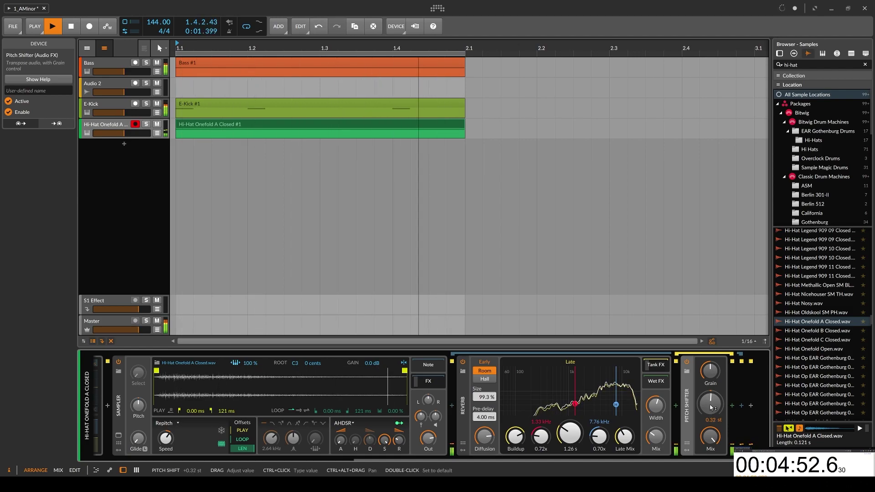
{"action": "scroll", "coordinate": [441, 449], "scroll_direction": "up", "scroll_amount": 5}
{"action": "scroll", "coordinate": [441, 448], "scroll_direction": "up", "scroll_amount": 3}
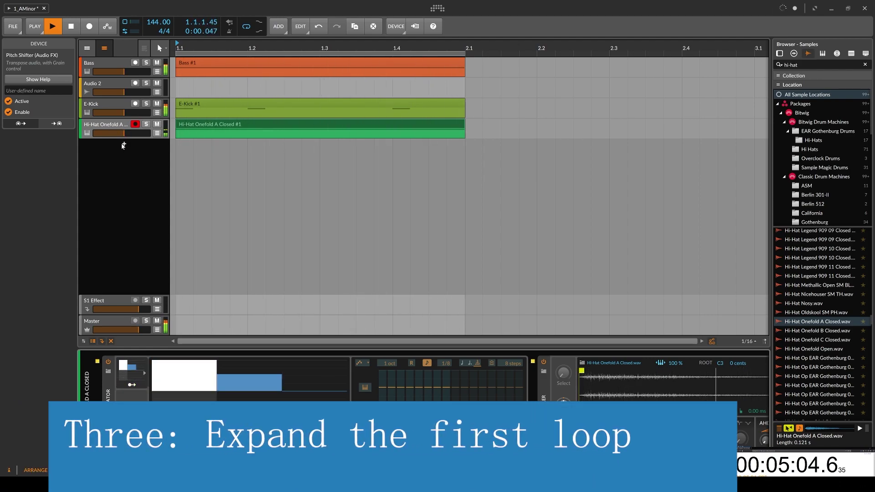
Duplicate the bass, kick and hi-hat clips of bar 1 twice to fill bars 2 and 3
{"action": "left_click", "coordinate": [215, 123]}
{"action": "left_click", "coordinate": [228, 64], "text": "shift"}
{"action": "key", "text": "ctrl+d"}
{"action": "key", "text": "ctrl+d"}
{"action": "scroll", "coordinate": [263, 118], "scroll_direction": "down", "scroll_amount": 2}
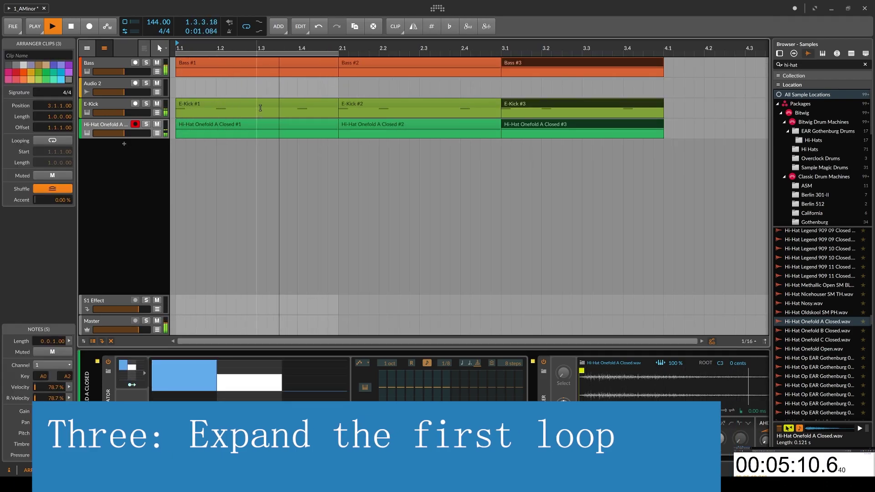
Delete the bass clips in bars 1 and 2 and extend the loop region to the end of bar 3
{"action": "left_click", "coordinate": [244, 65]}
{"action": "key", "text": "Delete"}
{"action": "left_click", "coordinate": [369, 64]}
{"action": "key", "text": "Delete"}
{"action": "left_click_drag", "start_coordinate": [338, 53], "coordinate": [662, 72]}
Duplicate the bass, kick and hi-hat clips of bar 3 into bars 4 and 5 and extend the loop to bar 6
{"action": "left_click", "coordinate": [628, 64]}
{"action": "left_click", "coordinate": [606, 128], "text": "shift"}
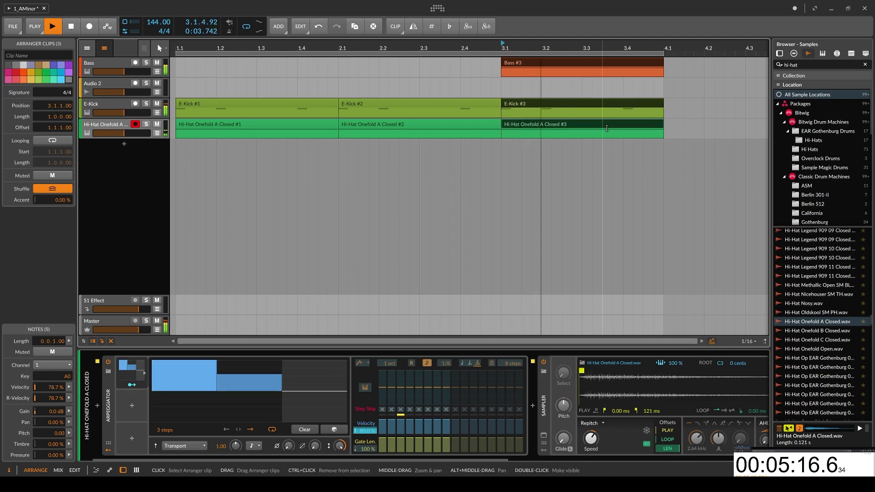
{"action": "key", "text": "ctrl+d"}
{"action": "left_click_drag", "start_coordinate": [500, 345], "coordinate": [644, 347]}
{"action": "scroll", "coordinate": [411, 154], "scroll_direction": "down", "scroll_amount": 3}
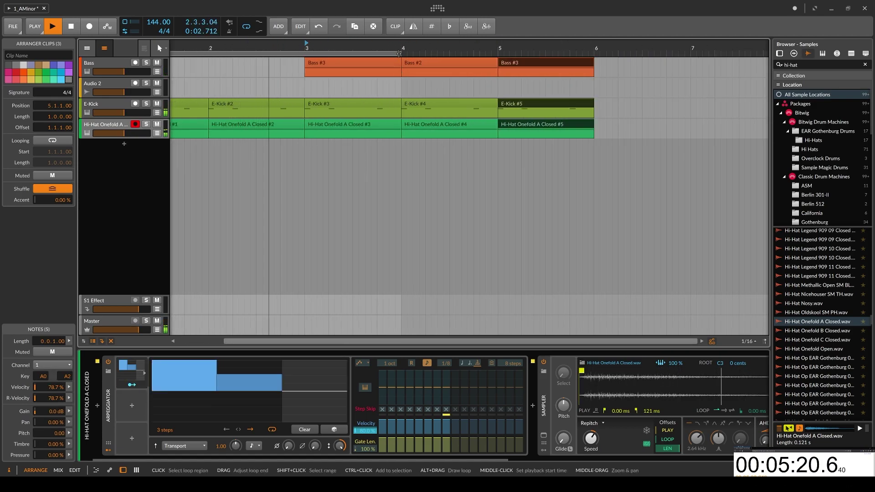
{"action": "left_click_drag", "start_coordinate": [399, 53], "coordinate": [593, 53]}
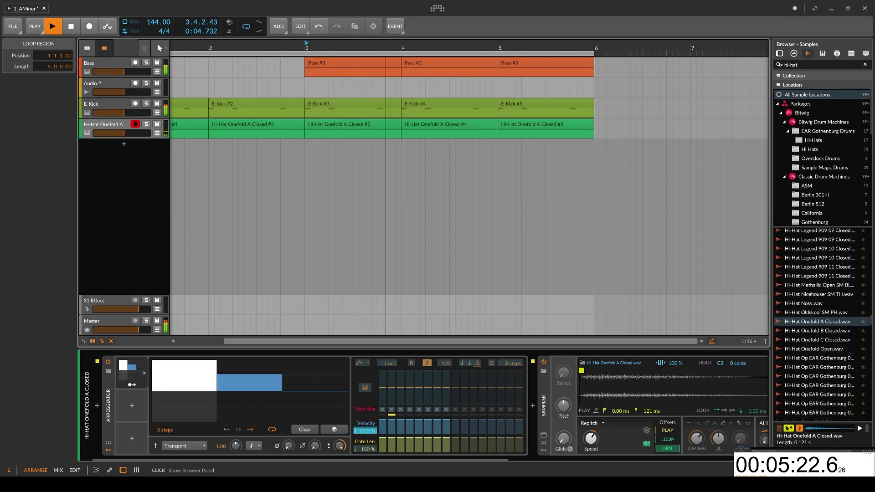
Hide the browser and shorten the loop region so that it starts at bar 3
{"action": "left_click", "coordinate": [123, 470]}
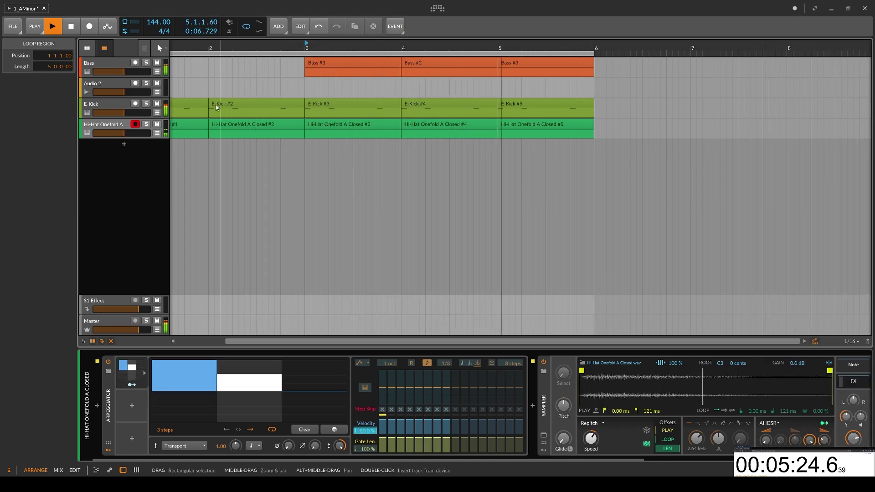
{"action": "scroll", "coordinate": [210, 109], "scroll_direction": "down", "scroll_amount": 2}
{"action": "scroll", "coordinate": [209, 110], "scroll_direction": "left", "scroll_amount": 2}
{"action": "left_click_drag", "start_coordinate": [177, 51], "coordinate": [321, 51]}
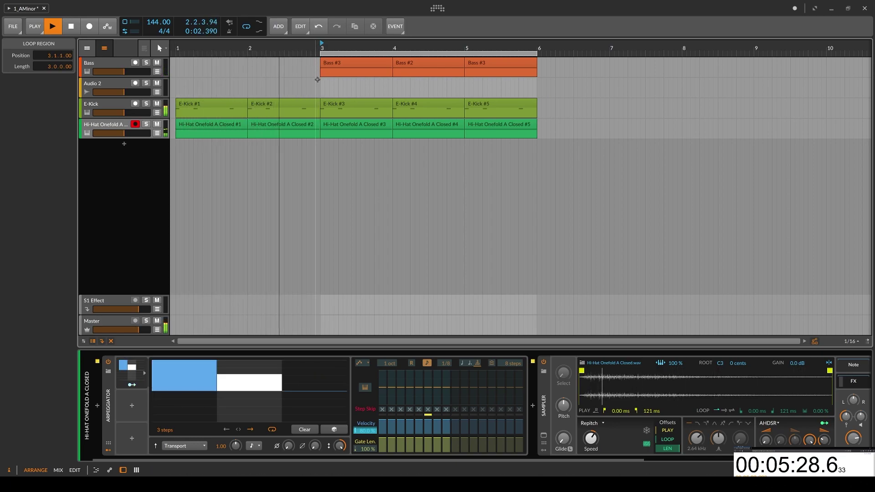
Copy the three bass clips to bars 6 to 8 and move the bar 6 clip's note down to G0
{"action": "left_click", "coordinate": [353, 62]}
{"action": "left_click_drag", "start_coordinate": [352, 61], "coordinate": [560, 63]}
{"action": "double_click", "coordinate": [558, 61]}
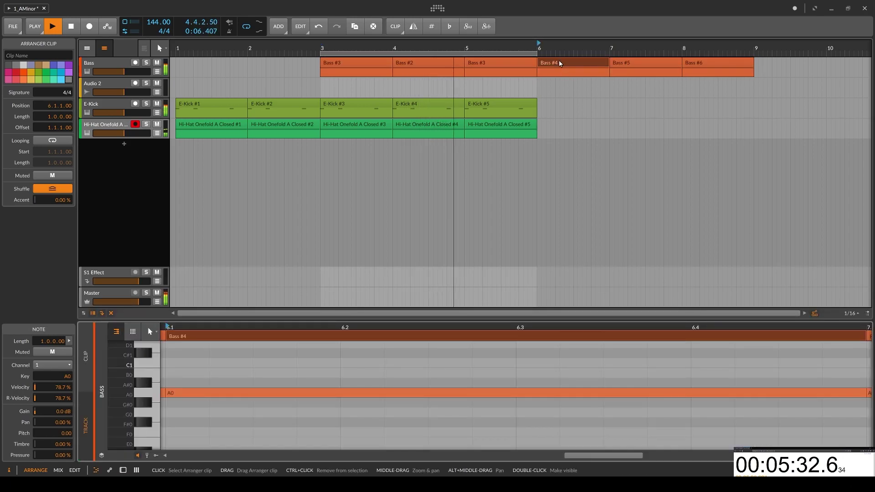
{"action": "left_click", "coordinate": [176, 394]}
{"action": "left_click_drag", "start_coordinate": [178, 395], "coordinate": [179, 412]}
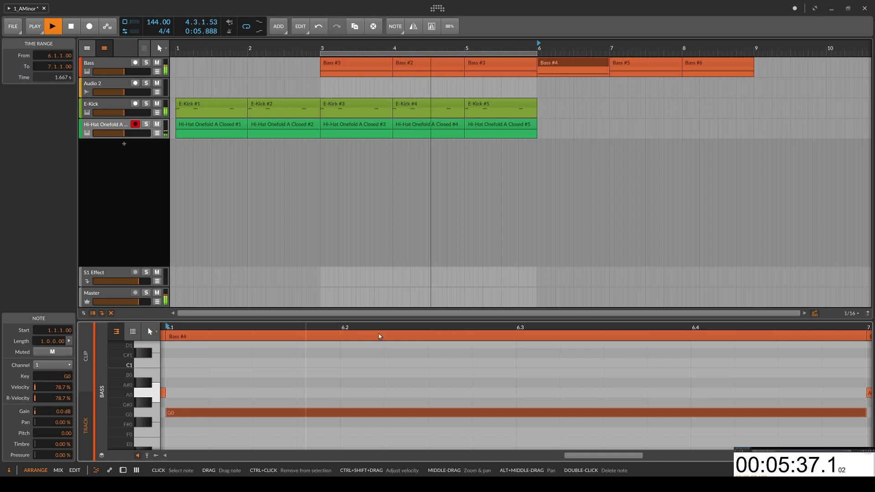
Duplicate the G0 bass clip of bar 6 over bars 7 and 8 and extend the loop region to bar 9
{"action": "left_click", "coordinate": [588, 64]}
{"action": "key", "text": "ctrl+d"}
{"action": "key", "text": "ctrl+d"}
{"action": "left_click_drag", "start_coordinate": [537, 53], "coordinate": [753, 73]}
Duplicate the kick and hi-hat clips of bar 5 three times to fill bars 6 to 8
{"action": "left_click", "coordinate": [502, 106]}
{"action": "left_click", "coordinate": [499, 124], "text": "shift"}
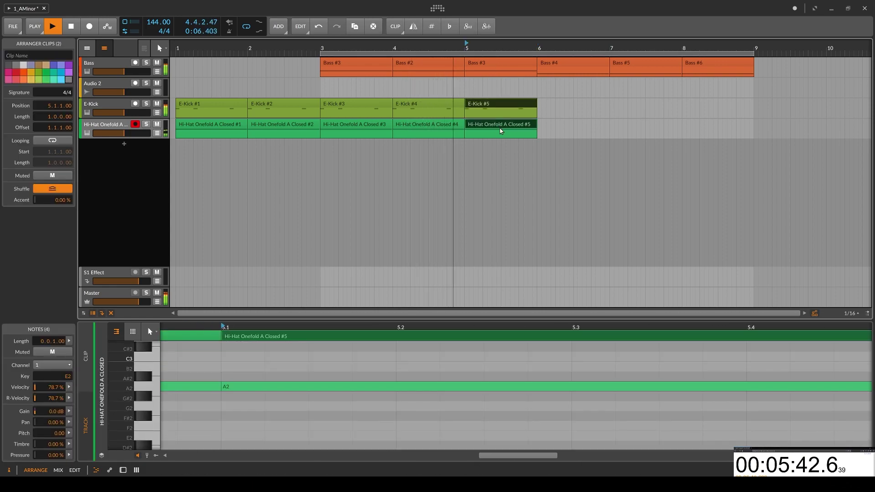
{"action": "key", "text": "ctrl+d"}
{"action": "key", "text": "ctrl+d"}
{"action": "key", "text": "ctrl+d"}
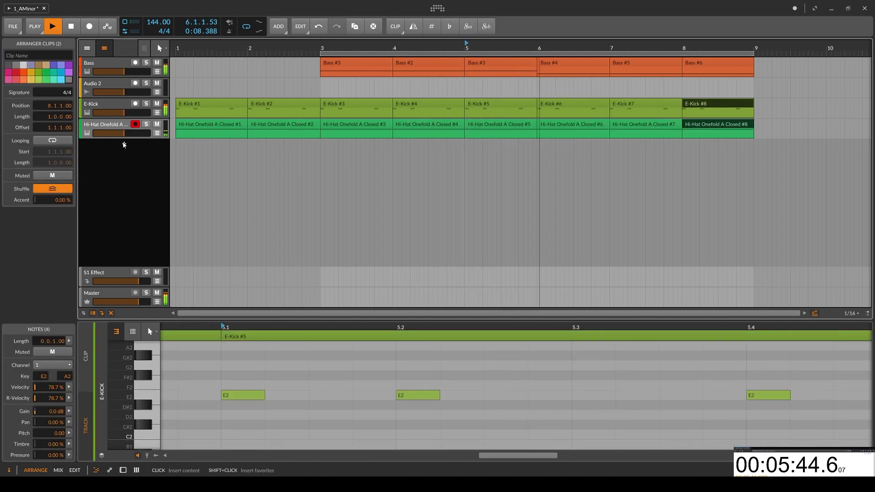
Add a new instrument track with the E-Snare device below the hi-hat track
{"action": "left_click", "coordinate": [124, 145]}
{"action": "type", "text": "sna"}
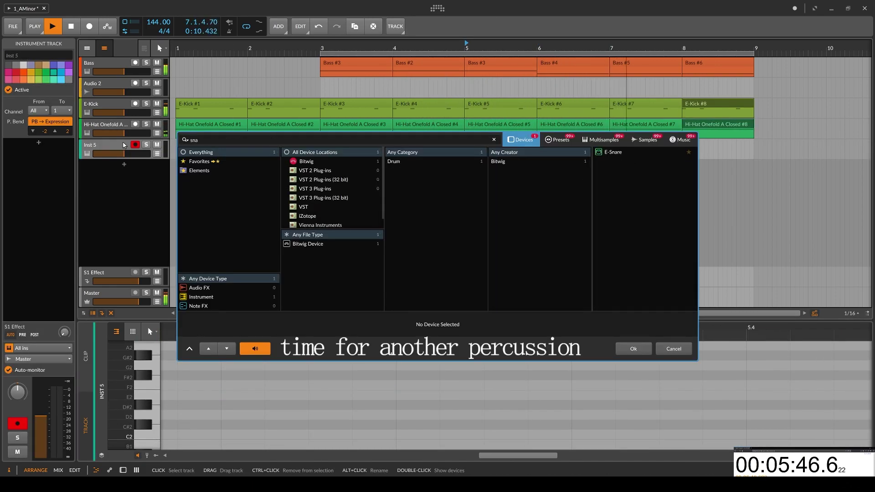
{"action": "type", "text": "re"}
{"action": "key", "text": "Return"}
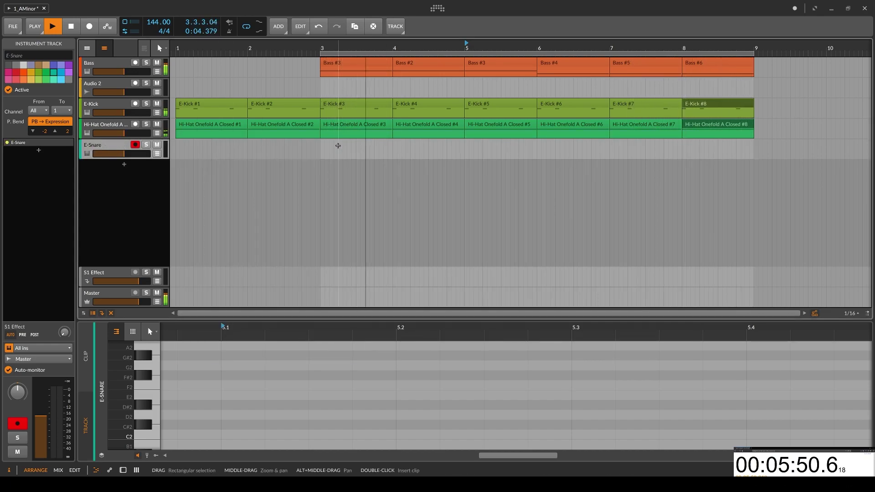
Create an E-Snare clip at bar 3 with a C3 sixteenth note on beat 2, and loop that bar
{"action": "double_click", "coordinate": [335, 145]}
{"action": "left_click", "coordinate": [351, 360]}
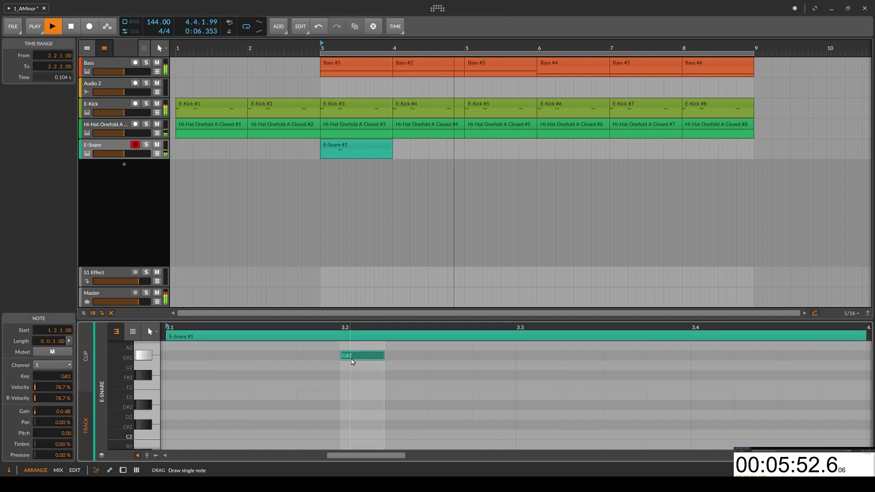
{"action": "left_click", "coordinate": [358, 145]}
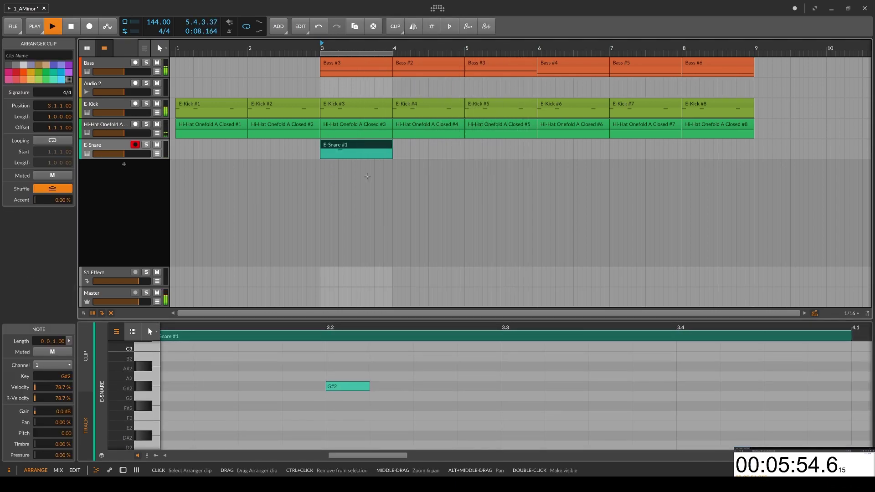
{"action": "left_click_drag", "start_coordinate": [340, 389], "coordinate": [342, 348]}
Add a Tool device followed by a Peak Limiter after the E-Snare in its device chain
{"action": "double_click", "coordinate": [114, 147]}
{"action": "left_click", "coordinate": [249, 405]}
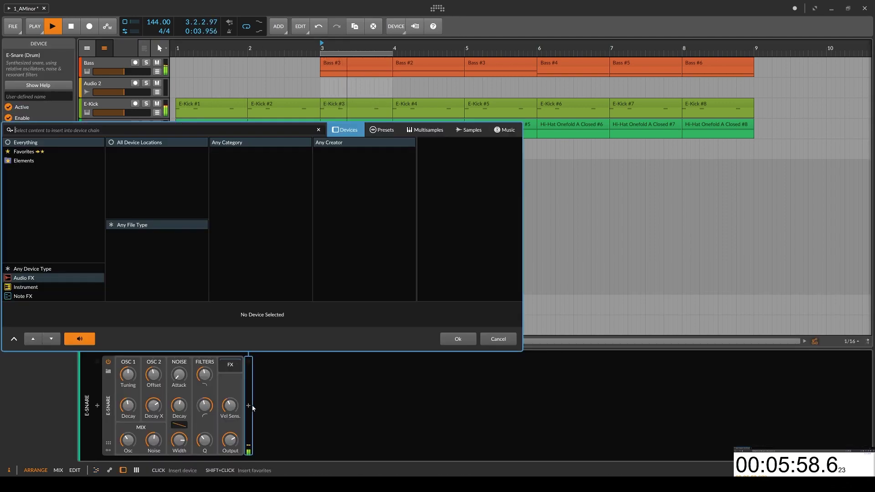
{"action": "type", "text": "tool"}
{"action": "key", "text": "Return"}
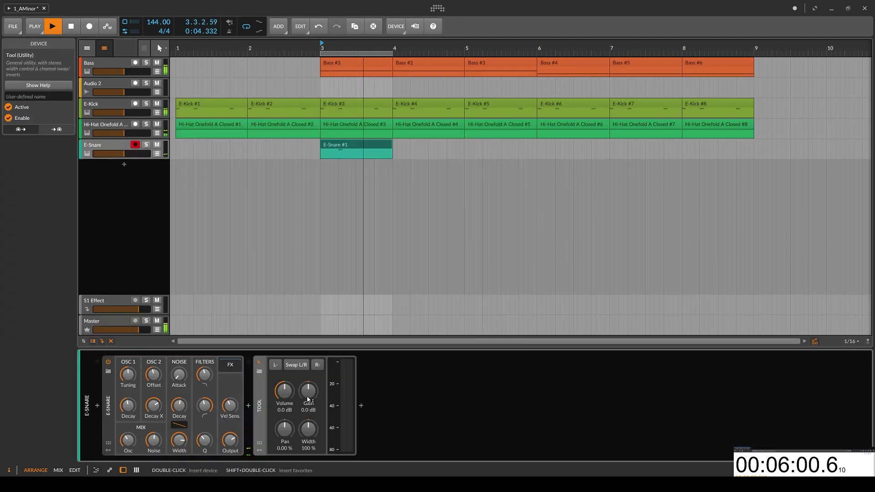
{"action": "left_click", "coordinate": [361, 406]}
{"action": "type", "text": "peak"}
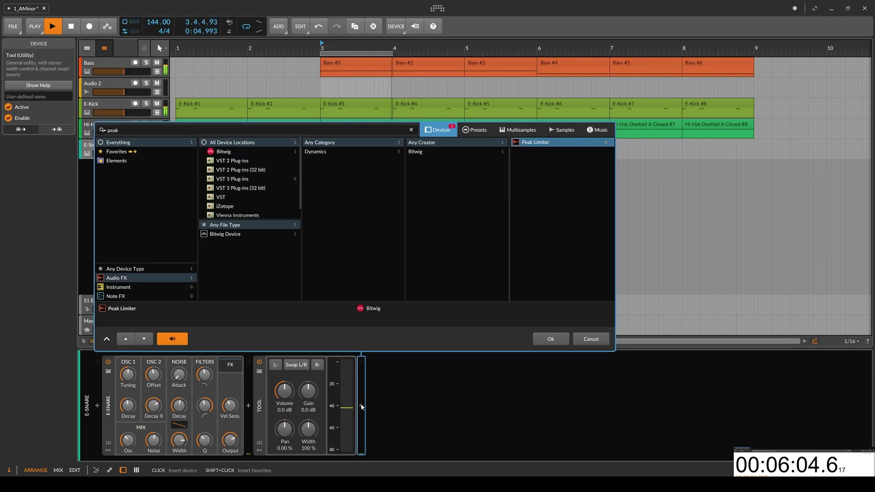
{"action": "key", "text": "Return"}
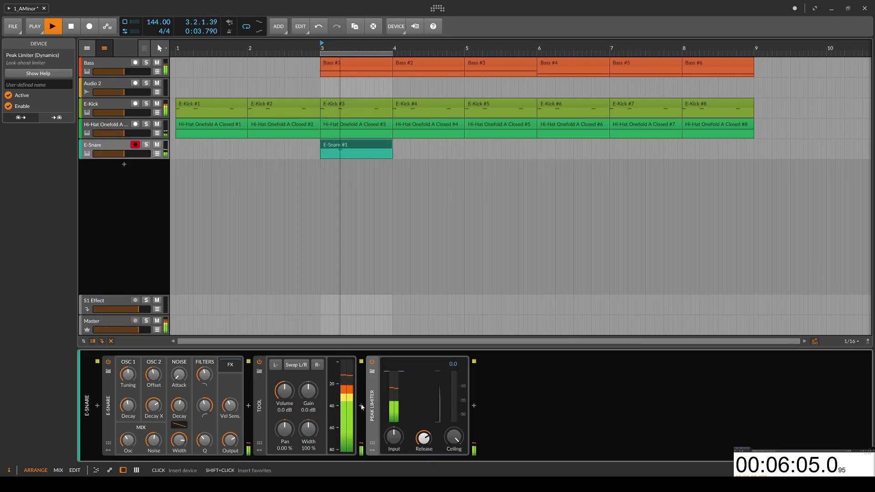
Adjust the E-Snare's oscillator 1 tuning and slightly raise its noise attack
{"action": "left_click", "coordinate": [128, 371], "text": "ctrl"}
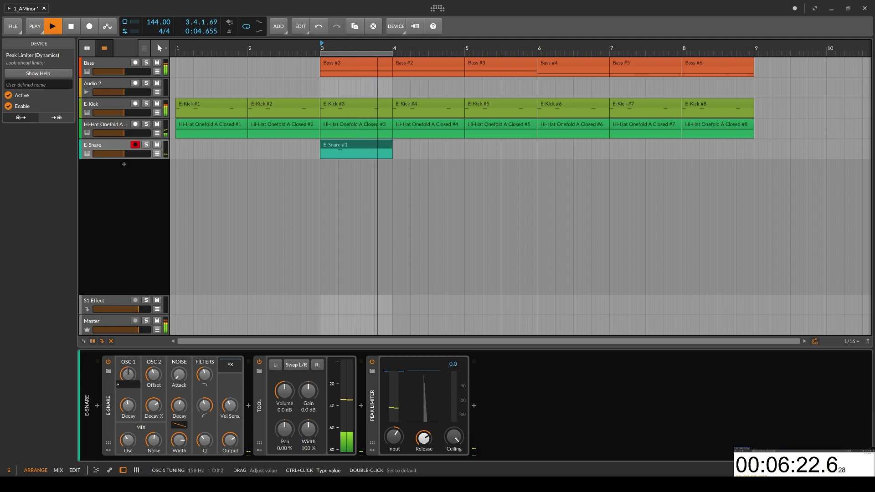
{"action": "left_click_drag", "start_coordinate": [128, 372], "coordinate": [129, 374]}
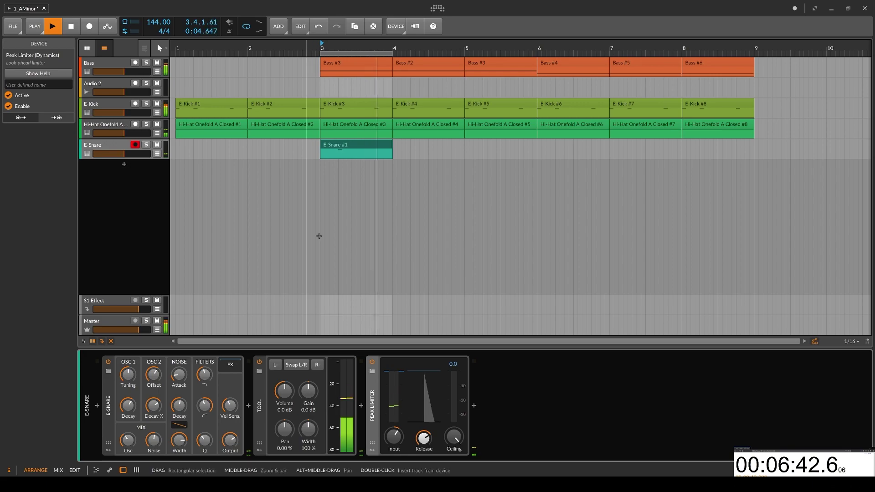
Duplicate the E-Snare clip of bar 3 five times through bar 8 and extend the loop region to bar 9
{"action": "left_click", "coordinate": [355, 146]}
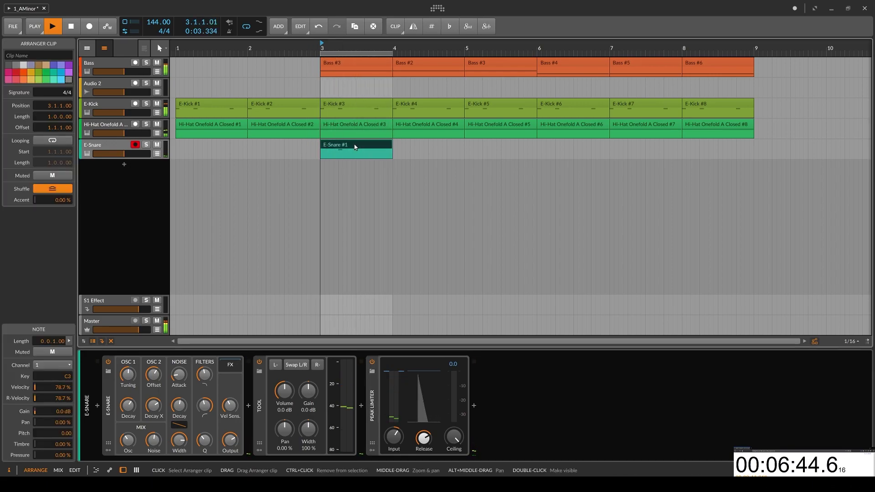
{"action": "key", "text": "ctrl+d"}
{"action": "key", "text": "ctrl+d"}
{"action": "key", "text": "ctrl+d"}
{"action": "key", "text": "ctrl+d"}
{"action": "key", "text": "ctrl+d"}
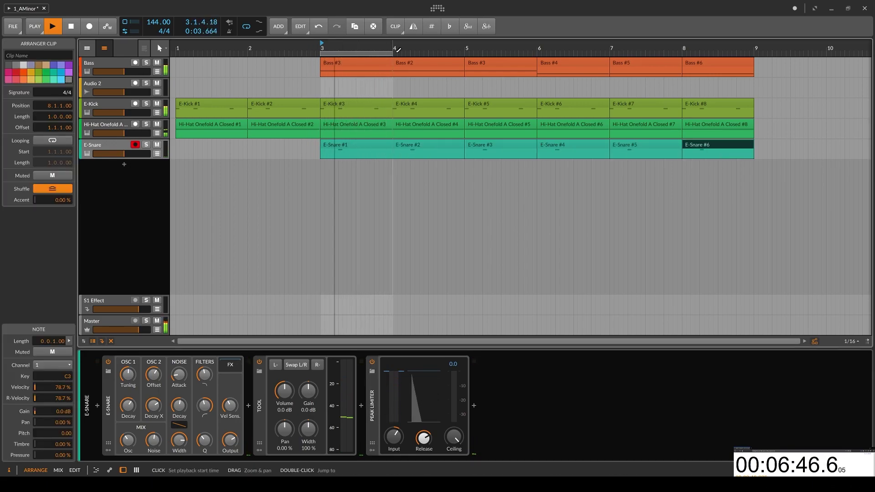
{"action": "left_click_drag", "start_coordinate": [392, 54], "coordinate": [755, 55]}
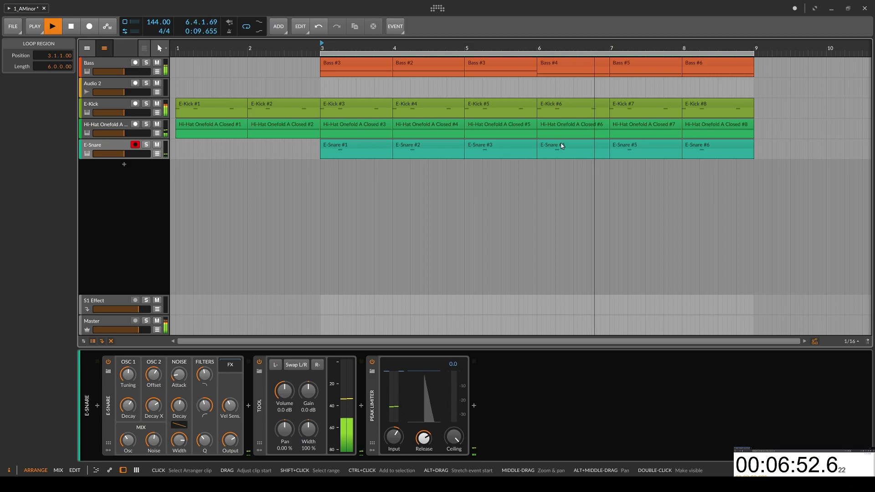
Add two C3 sixteenth notes to the bar 5 E-Snare clip, at 5.3.4 and 5.4.3
{"action": "left_click", "coordinate": [491, 145]}
{"action": "double_click", "coordinate": [491, 144]}
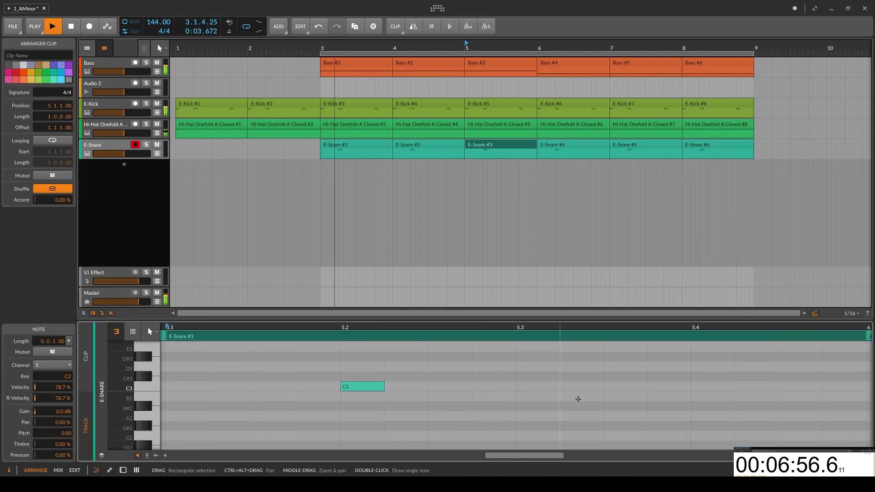
{"action": "left_click", "coordinate": [484, 387]}
{"action": "double_click", "coordinate": [613, 387]}
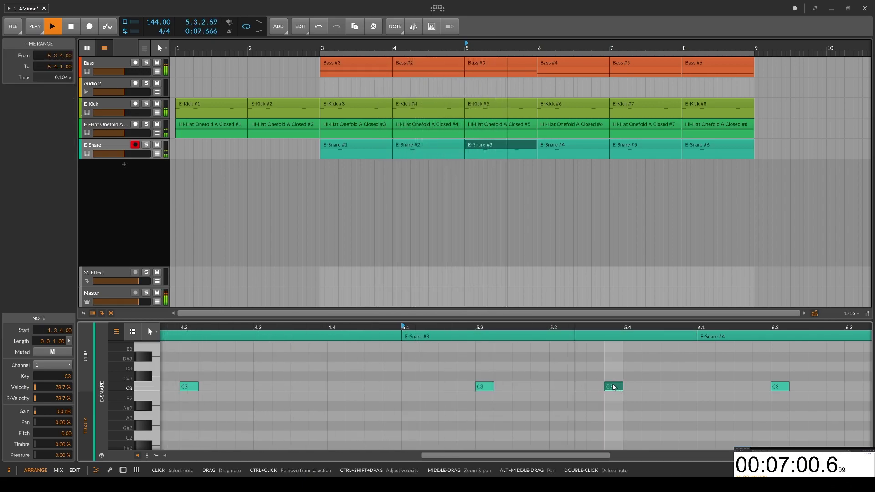
{"action": "double_click", "coordinate": [669, 387]}
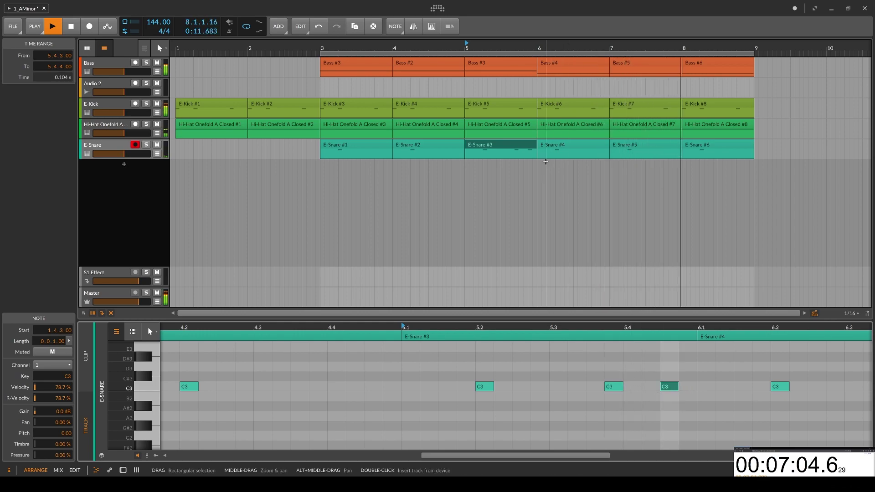
Loop bar 5 and move the E-Snare's last note to 5.4.4, returning the loop to bars 3 through 8
{"action": "left_click", "coordinate": [491, 143]}
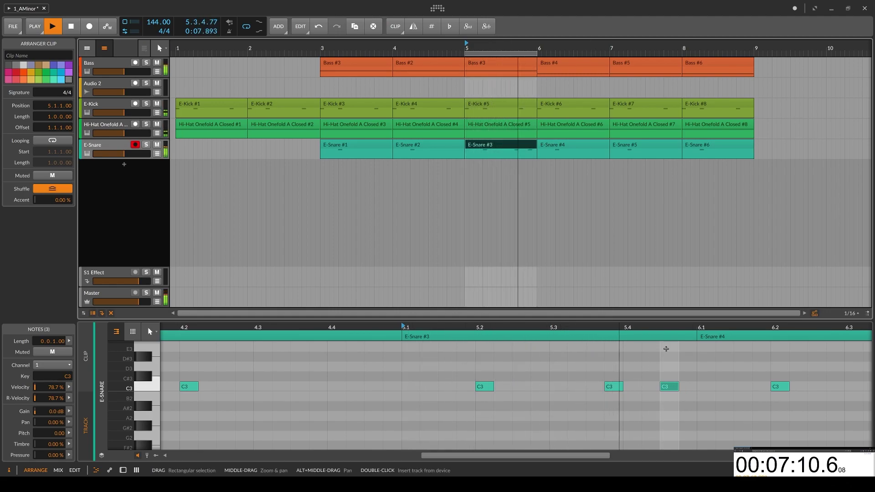
{"action": "left_click_drag", "start_coordinate": [669, 386], "coordinate": [684, 389]}
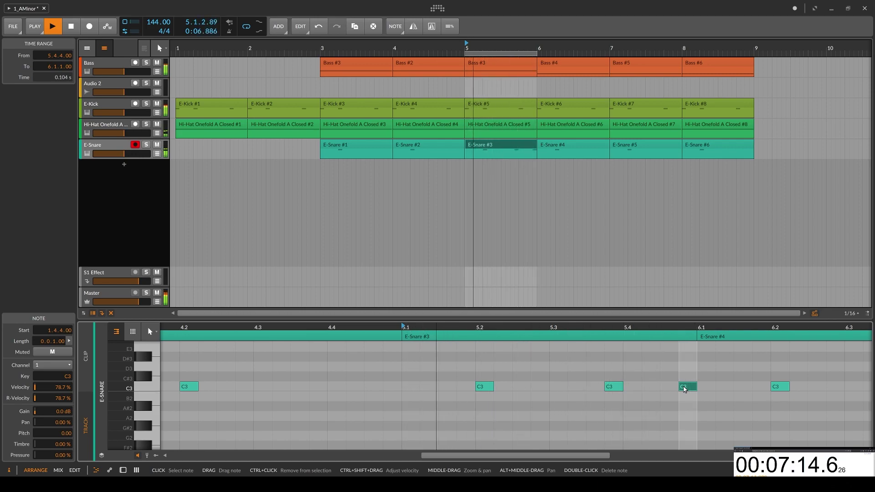
{"action": "left_click", "coordinate": [353, 146]}
{"action": "left_click", "coordinate": [717, 144], "text": "shift"}
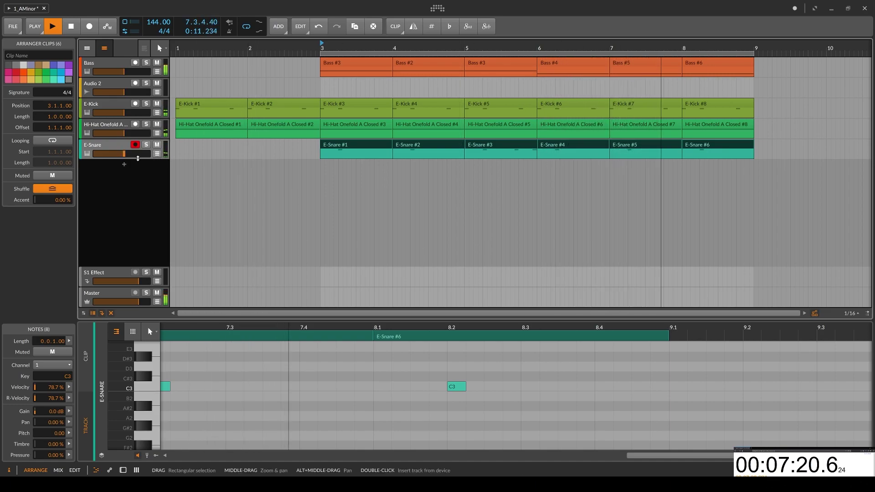
Add a track below E-Snare with the SerumFX_x64 plug-in and convert it to an instrument track
{"action": "double_click", "coordinate": [124, 167]}
{"action": "type", "text": "seru"}
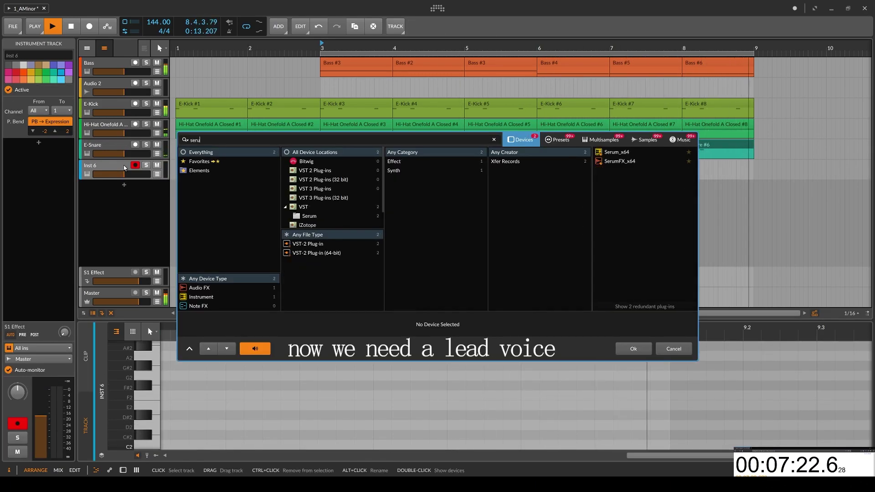
{"action": "key", "text": "Down"}
{"action": "key", "text": "Down"}
{"action": "key", "text": "Return"}
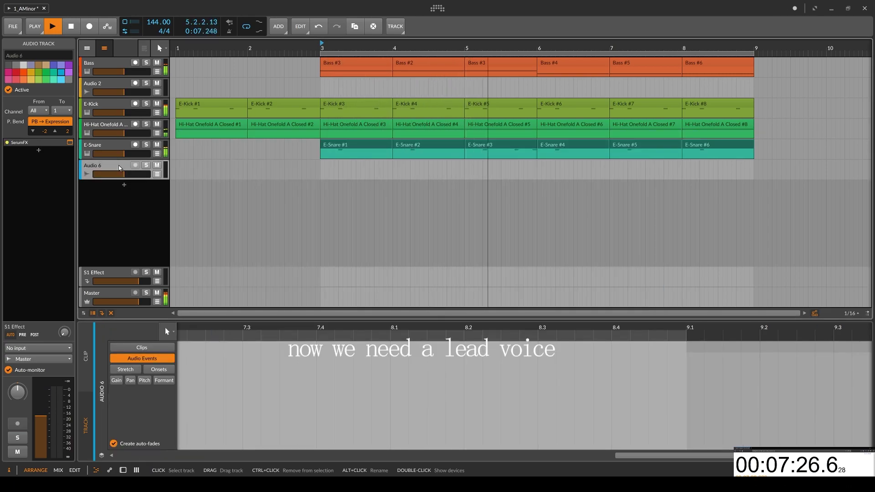
{"action": "right_click", "coordinate": [119, 168]}
{"action": "left_click", "coordinate": [164, 347]}
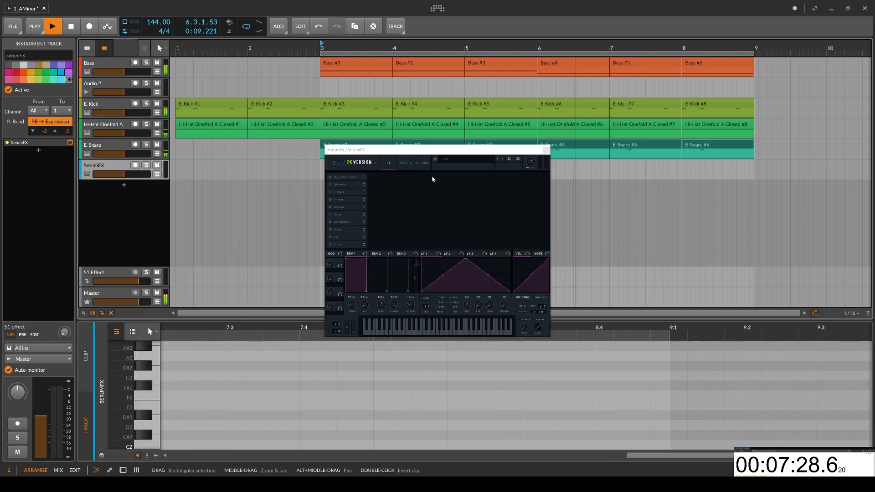
Rename the SerumFX track as Pad, then enlarge the plug-in window and place it below the track lanes
{"action": "left_click", "coordinate": [98, 167], "text": "alt"}
{"action": "type", "text": "Pad"}
{"action": "key", "text": "Return"}
{"action": "left_click_drag", "start_coordinate": [362, 146], "coordinate": [246, 108]}
{"action": "left_click_drag", "start_coordinate": [433, 300], "coordinate": [557, 358]}
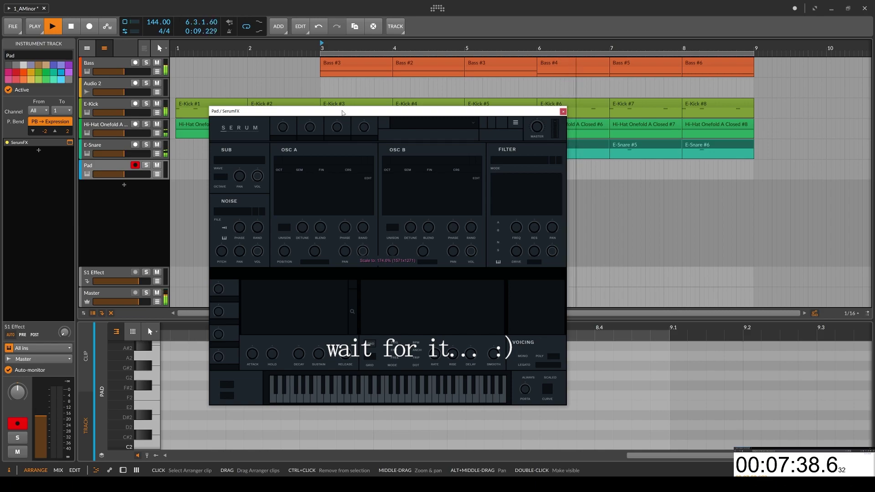
{"action": "left_click_drag", "start_coordinate": [342, 112], "coordinate": [411, 210]}
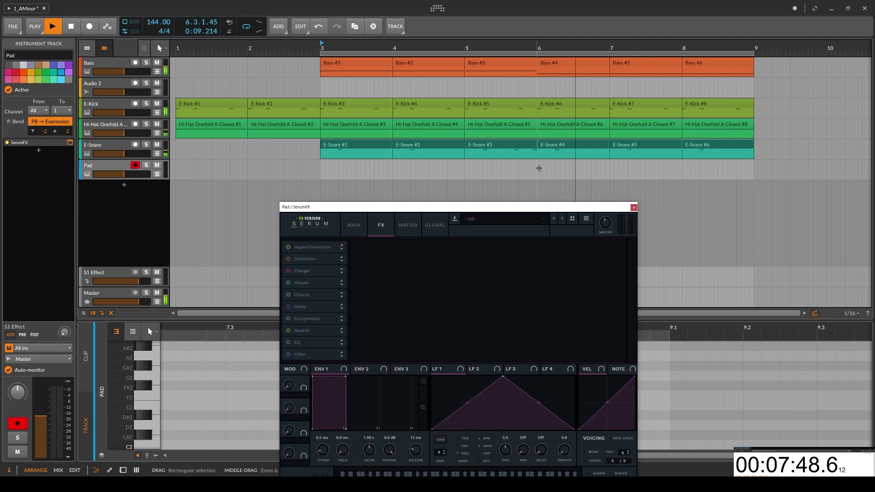
Duplicate the bass, kick, hi-hat and snare clips of bars 3 through 8 into bars 9 through 14
{"action": "left_click", "coordinate": [707, 147]}
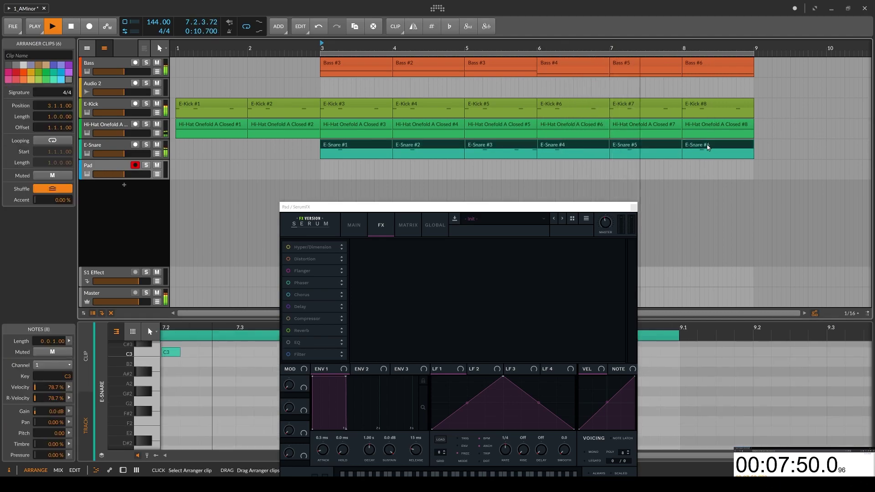
{"action": "left_click", "coordinate": [369, 63], "text": "shift"}
{"action": "left_click", "coordinate": [699, 147], "text": "shift"}
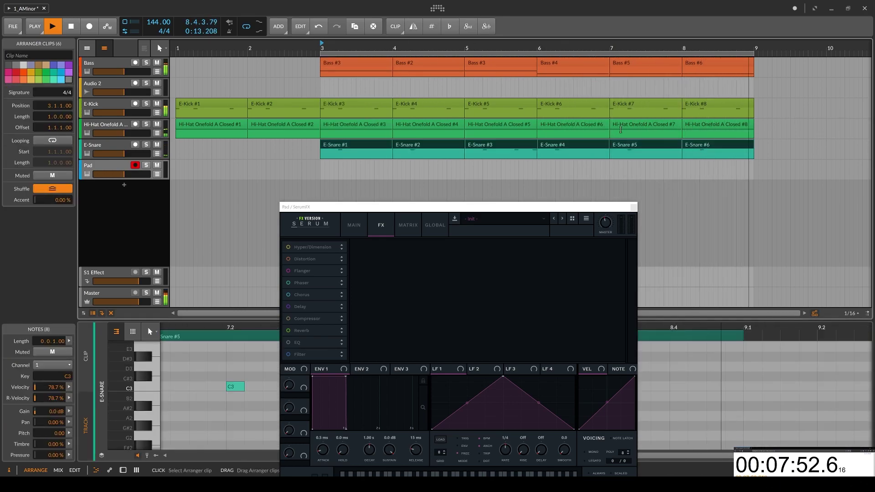
{"action": "left_click", "coordinate": [352, 143]}
{"action": "left_click", "coordinate": [705, 64], "text": "shift"}
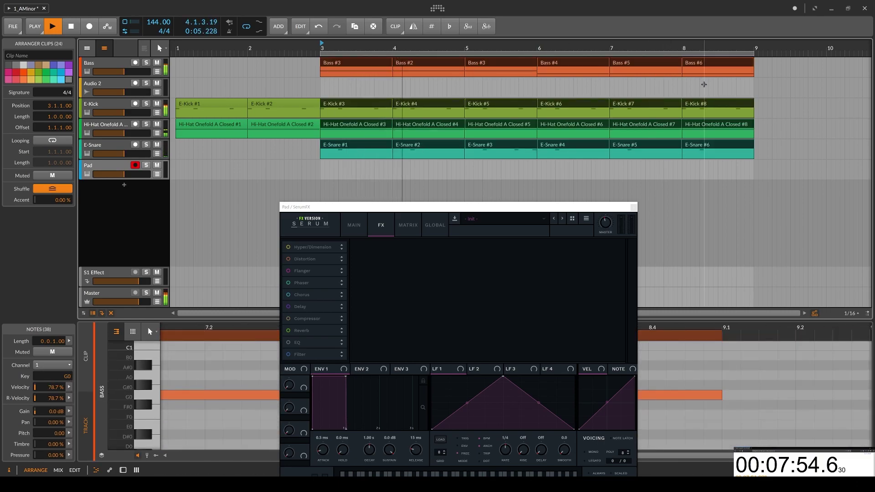
{"action": "key", "text": "ctrl+d"}
{"action": "scroll", "coordinate": [738, 119], "scroll_direction": "down", "scroll_amount": 4}
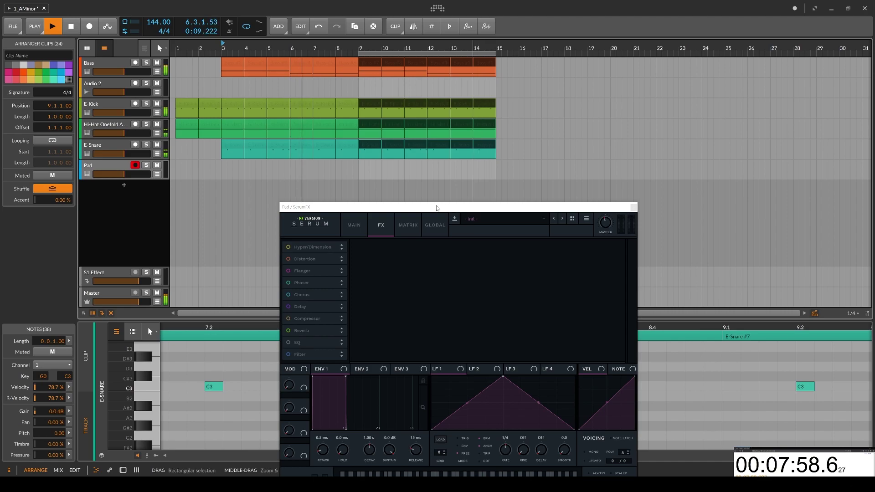
Create a three-bar clip on the Pad track at bar 9, keeping the SerumFX window clear of its notes
{"action": "double_click", "coordinate": [372, 171]}
{"action": "left_click_drag", "start_coordinate": [382, 207], "coordinate": [467, 325]}
{"action": "left_click_drag", "start_coordinate": [381, 170], "coordinate": [418, 170]}
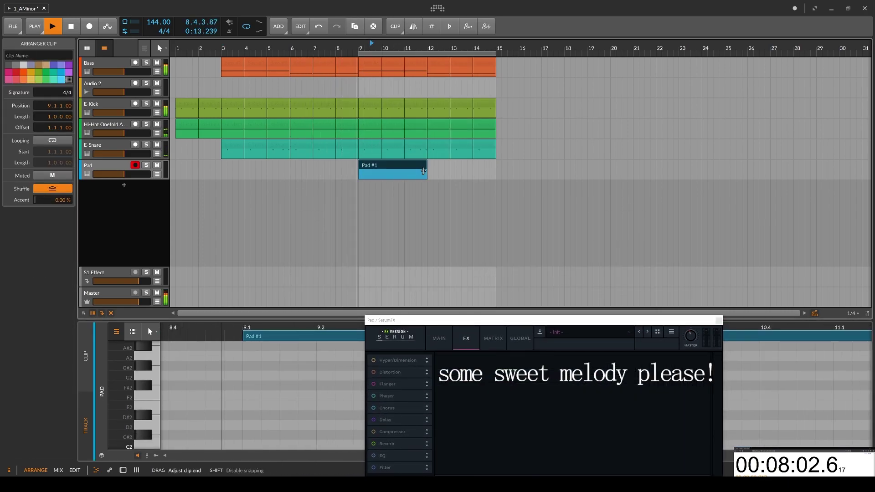
{"action": "left_click_drag", "start_coordinate": [411, 319], "coordinate": [500, 5]}
{"action": "scroll", "coordinate": [187, 390], "scroll_direction": "up", "scroll_amount": 3}
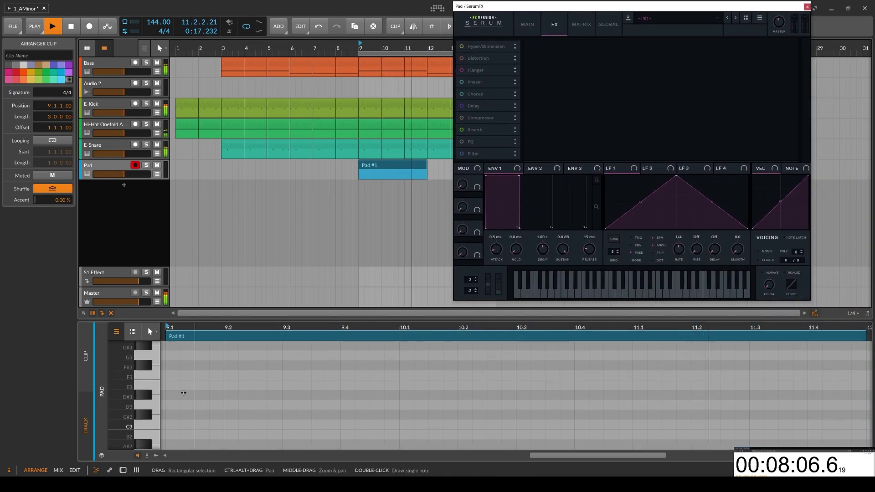
Place a one-beat E3 note at the start of the Pad clip in the full-size note editor
{"action": "left_click", "coordinate": [74, 469]}
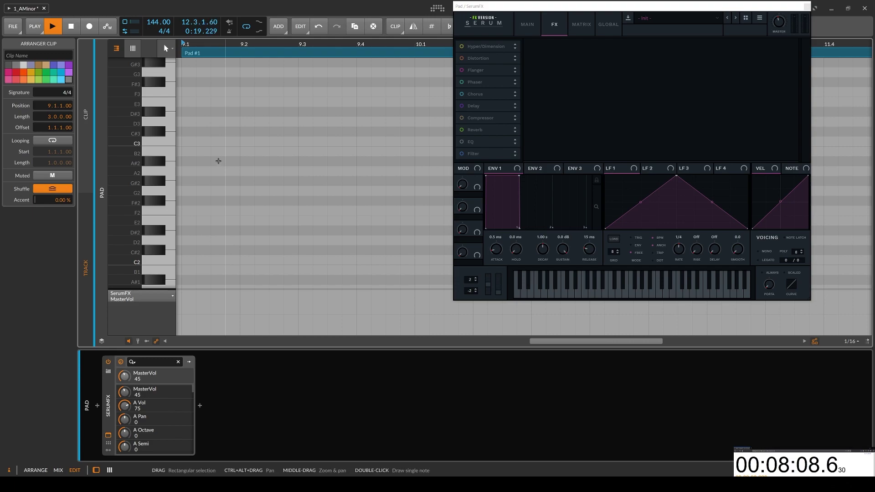
{"action": "double_click", "coordinate": [261, 132]}
{"action": "double_click", "coordinate": [215, 93]}
{"action": "left_click_drag", "start_coordinate": [194, 103], "coordinate": [238, 104]}
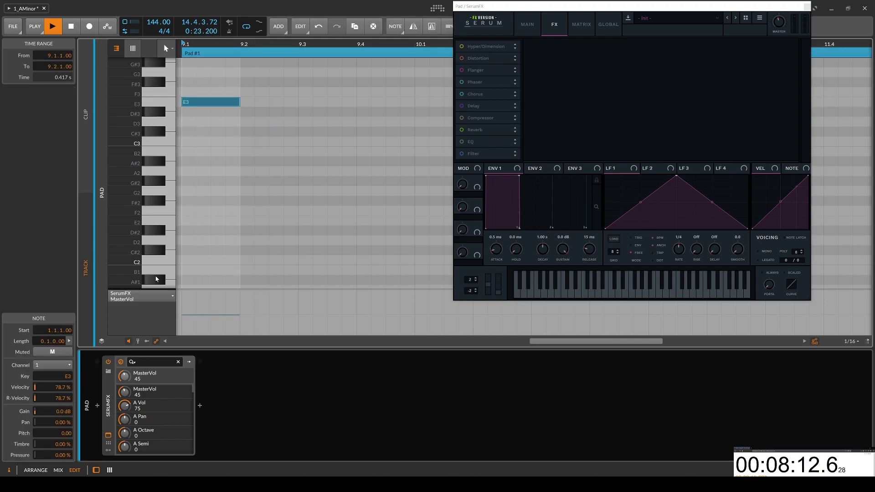
Loop the three-bar Pad clip and move the SerumFX window away from the enlarged note editor
{"action": "left_click", "coordinate": [35, 470]}
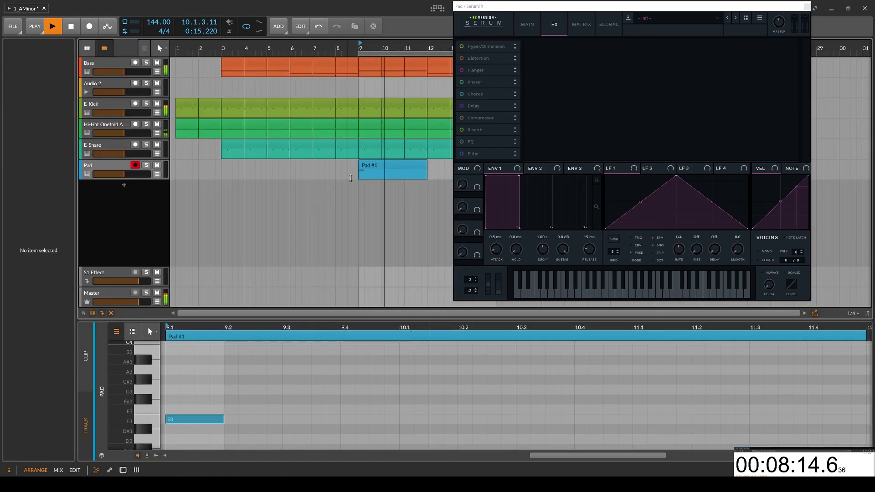
{"action": "left_click", "coordinate": [370, 167]}
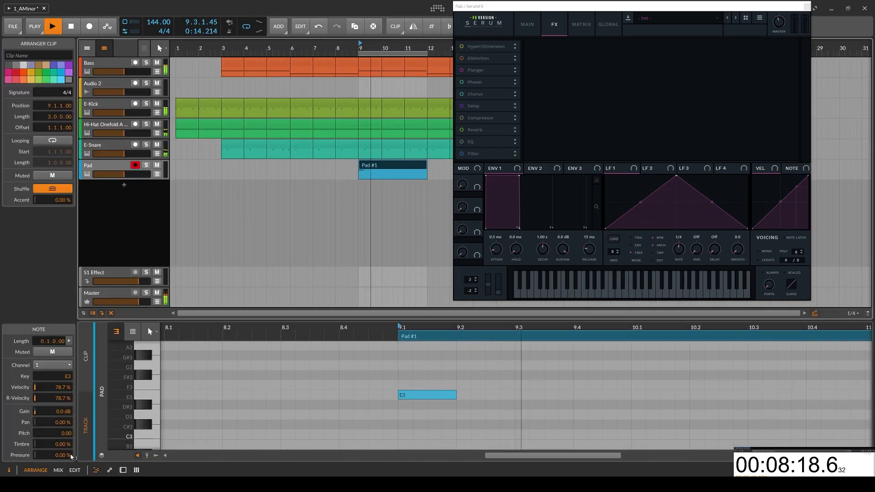
{"action": "left_click", "coordinate": [72, 471]}
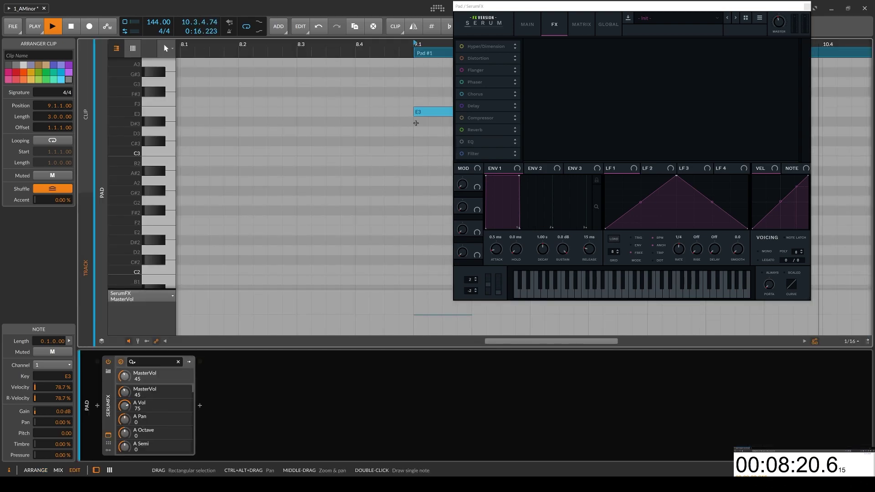
{"action": "scroll", "coordinate": [314, 196], "scroll_direction": "right", "scroll_amount": 3}
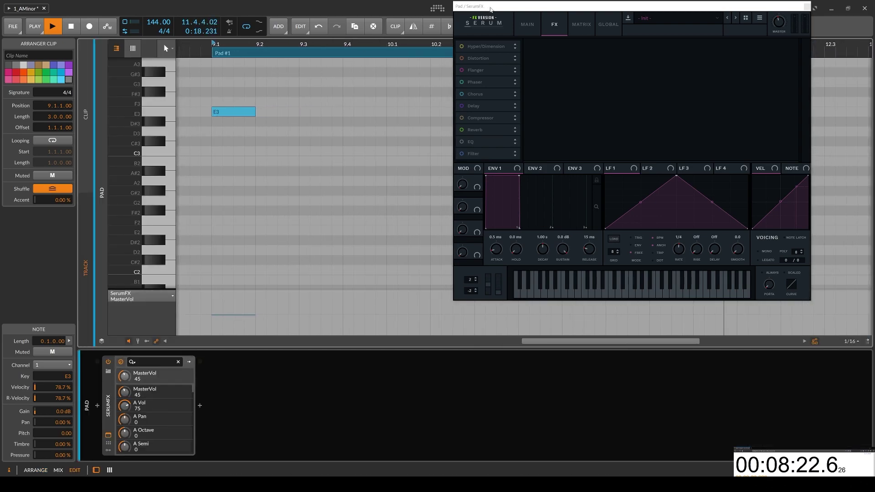
{"action": "left_click_drag", "start_coordinate": [490, 9], "coordinate": [475, 318]}
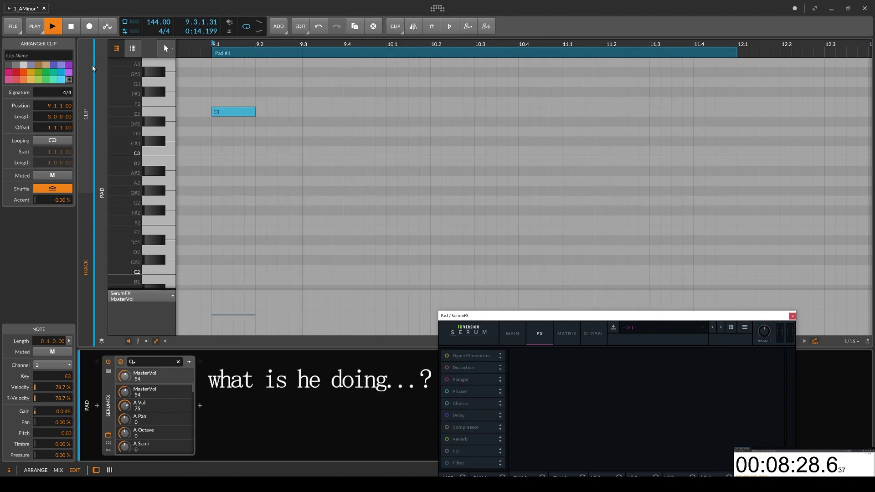
Lengthen the Pad clip's E3 note to three beats and show the Pad track's device chain
{"action": "left_click", "coordinate": [36, 470]}
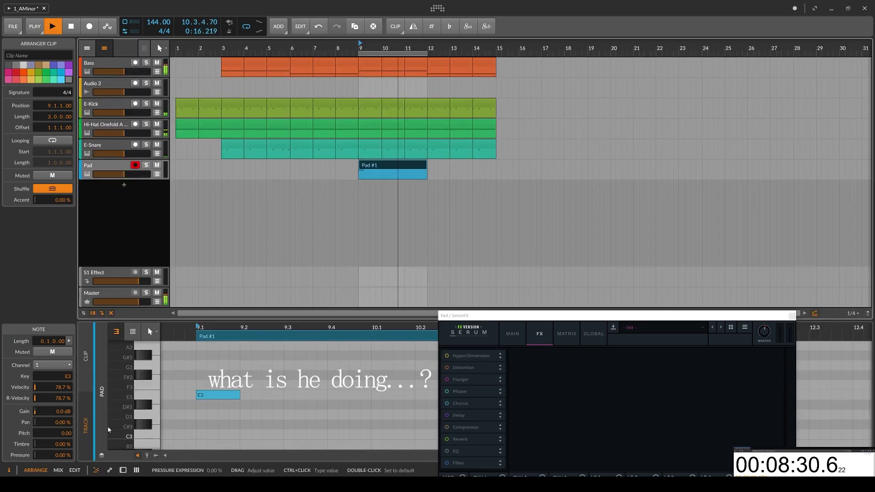
{"action": "right_click", "coordinate": [101, 167]}
{"action": "left_click", "coordinate": [101, 167]}
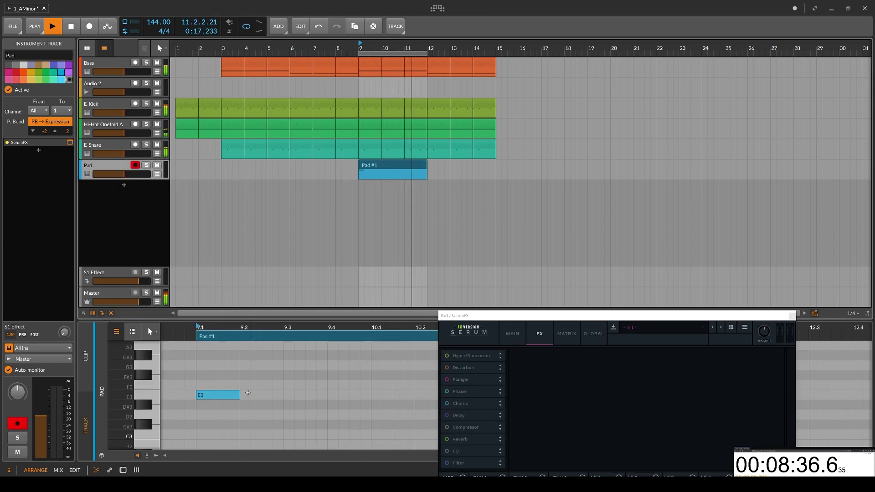
{"action": "left_click_drag", "start_coordinate": [239, 395], "coordinate": [331, 398]}
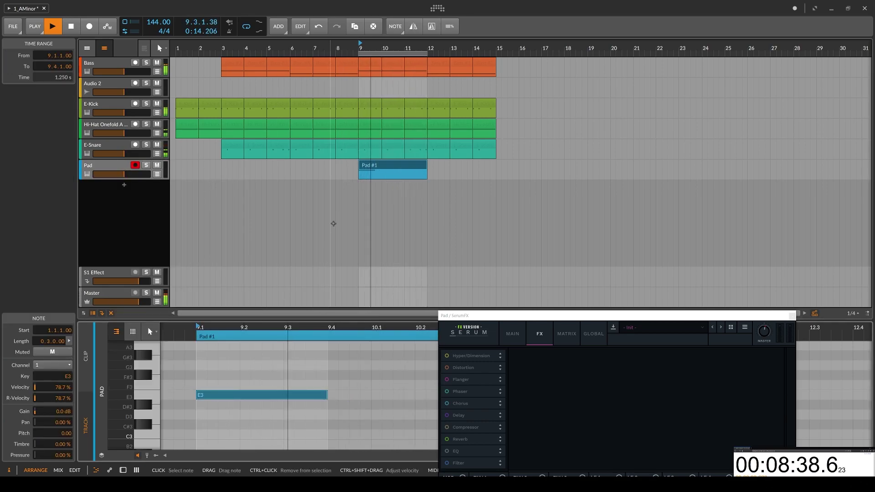
{"action": "double_click", "coordinate": [94, 165]}
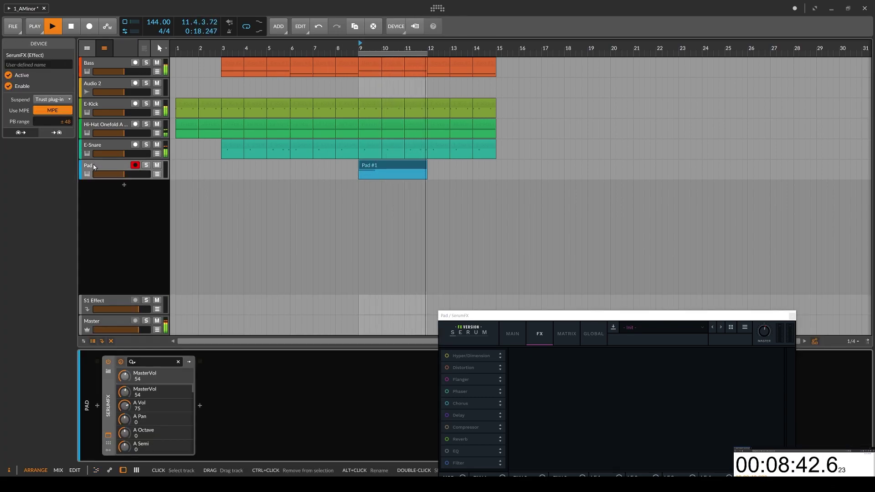
{"action": "left_click", "coordinate": [87, 168]}
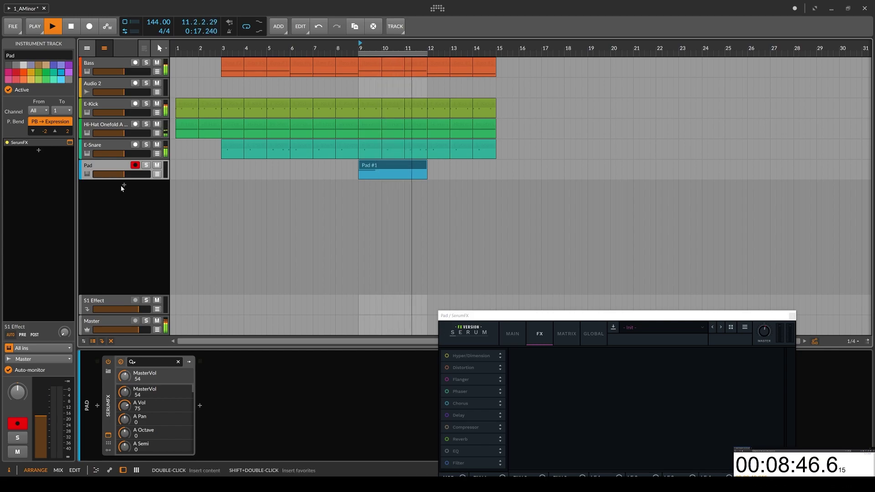
Add an instrument track below Pad with the Serum_x64 synth
{"action": "left_click", "coordinate": [124, 186]}
{"action": "type", "text": "seru"}
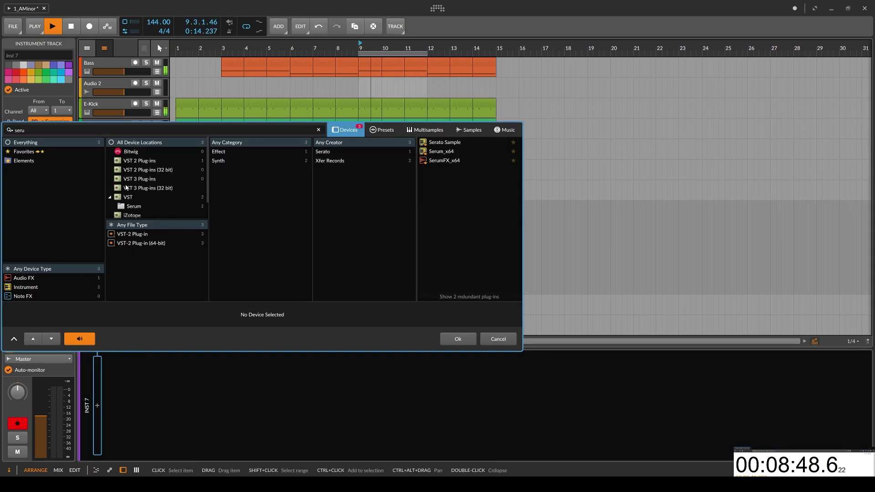
{"action": "key", "text": "Down"}
{"action": "key", "text": "Down"}
{"action": "key", "text": "Up"}
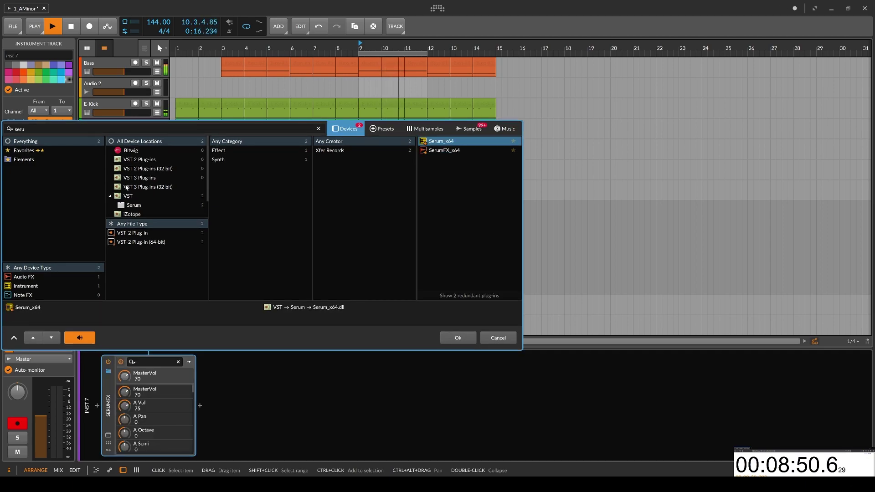
{"action": "key", "text": "Return"}
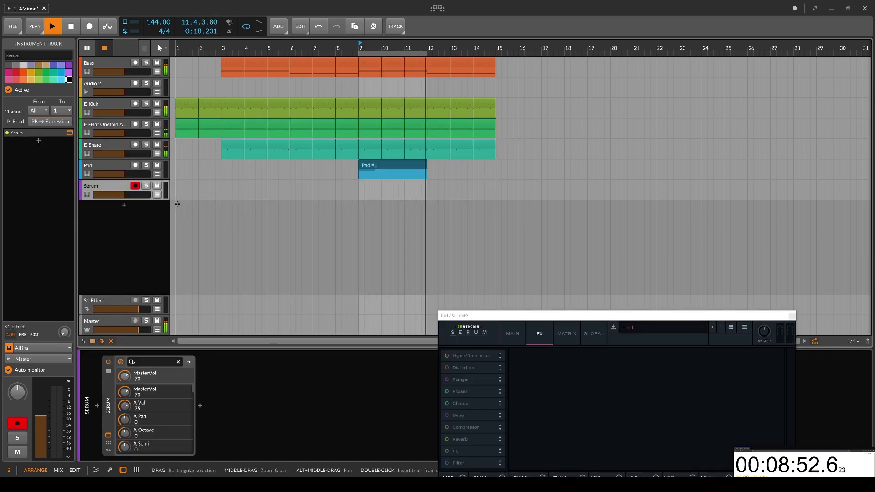
Move the Pad clip to the Serum track at bar 9 and lower Serum's master volume to 43, closing the SerumFX window
{"action": "left_click_drag", "start_coordinate": [382, 166], "coordinate": [133, 187]}
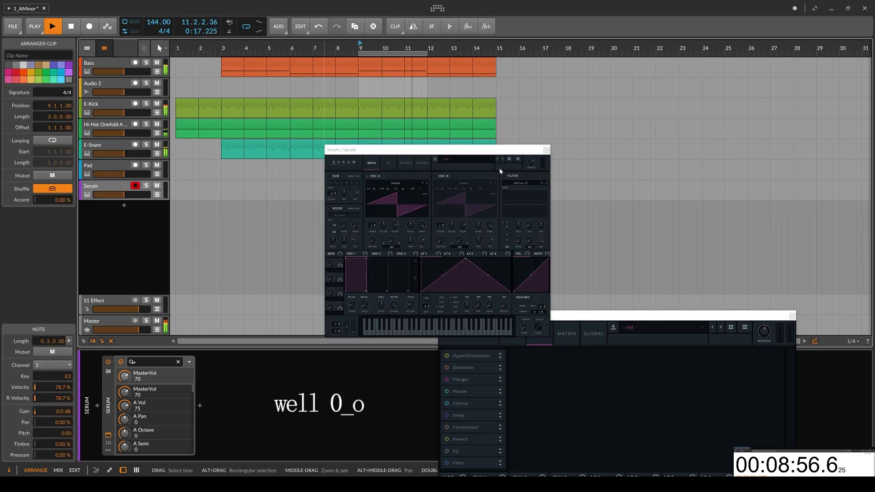
{"action": "left_click_drag", "start_coordinate": [531, 162], "coordinate": [529, 168]}
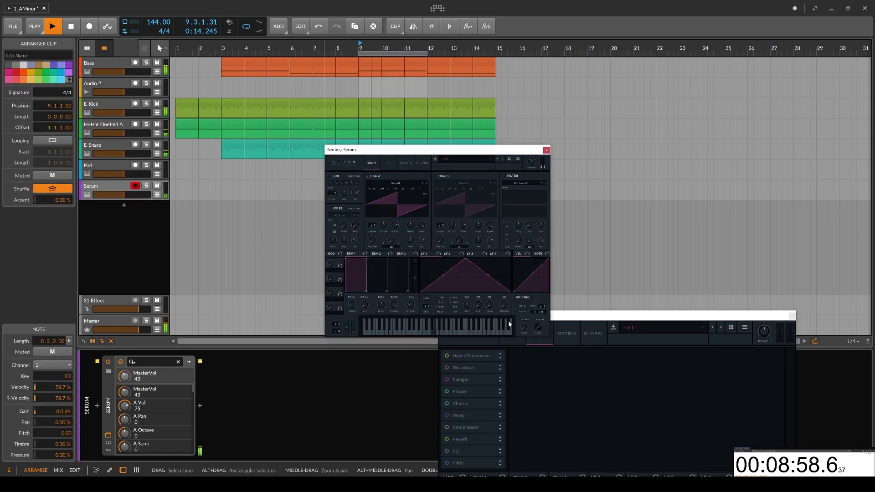
{"action": "left_click", "coordinate": [792, 318]}
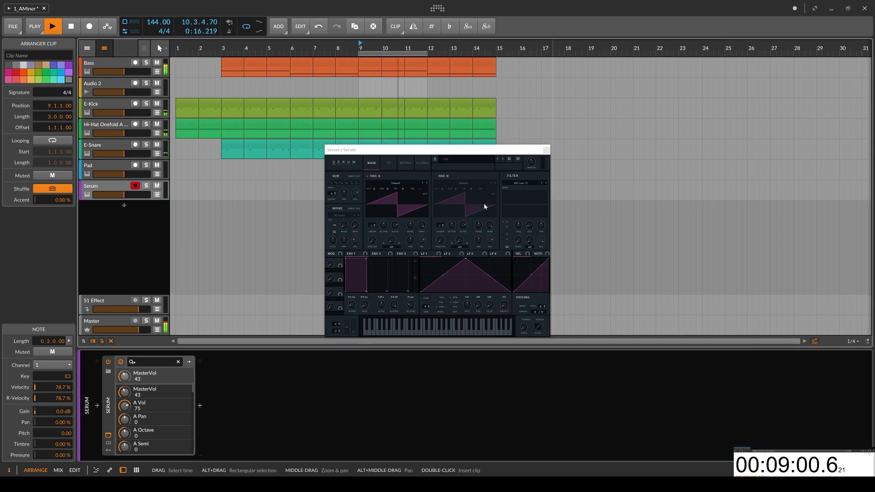
Delete the old Pad track and rename the Serum track to Pad
{"action": "left_click", "coordinate": [103, 165]}
{"action": "key", "text": "Delete"}
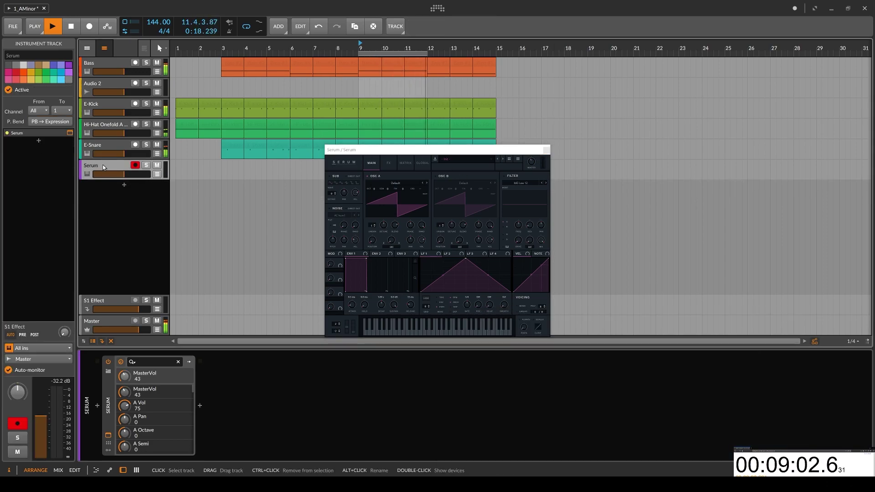
{"action": "key", "text": "ctrl+r"}
{"action": "type", "text": "Pad"}
{"action": "key", "text": "Return"}
Enlarge the Serum plug-in window and move it clear of the Pad clip in the arrangement
{"action": "left_click_drag", "start_coordinate": [366, 150], "coordinate": [251, 54]}
{"action": "left_click_drag", "start_coordinate": [436, 241], "coordinate": [574, 351]}
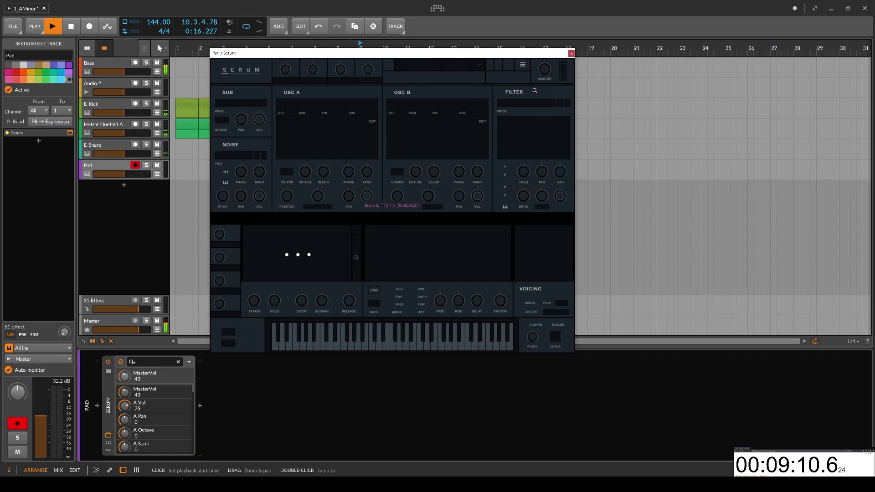
{"action": "left_click", "coordinate": [57, 470]}
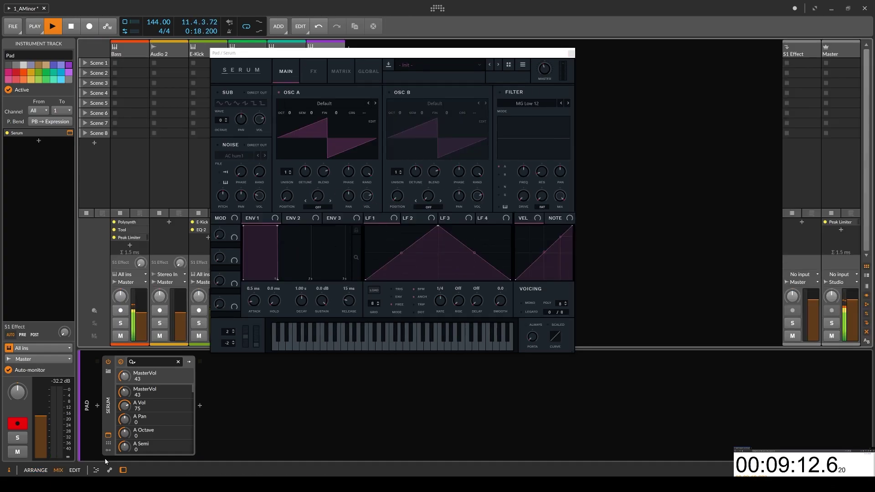
{"action": "left_click_drag", "start_coordinate": [487, 49], "coordinate": [637, 102]}
{"action": "left_click", "coordinate": [36, 470]}
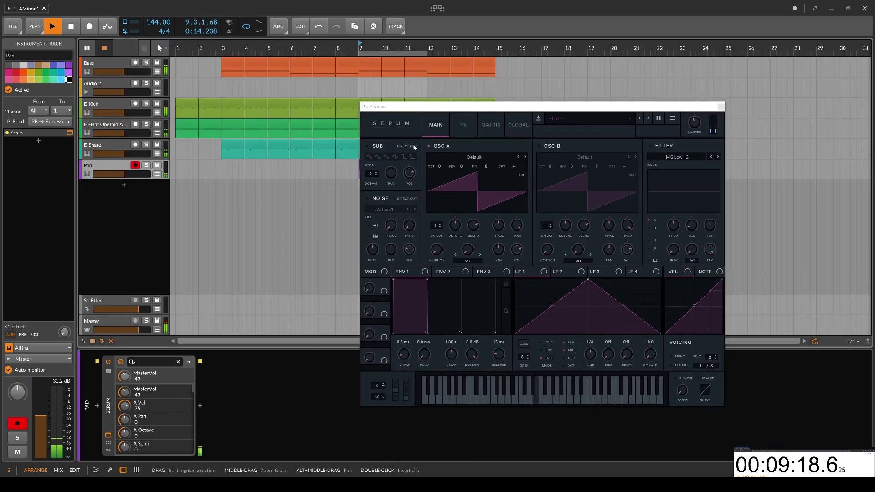
{"action": "left_click_drag", "start_coordinate": [404, 112], "coordinate": [523, 340]}
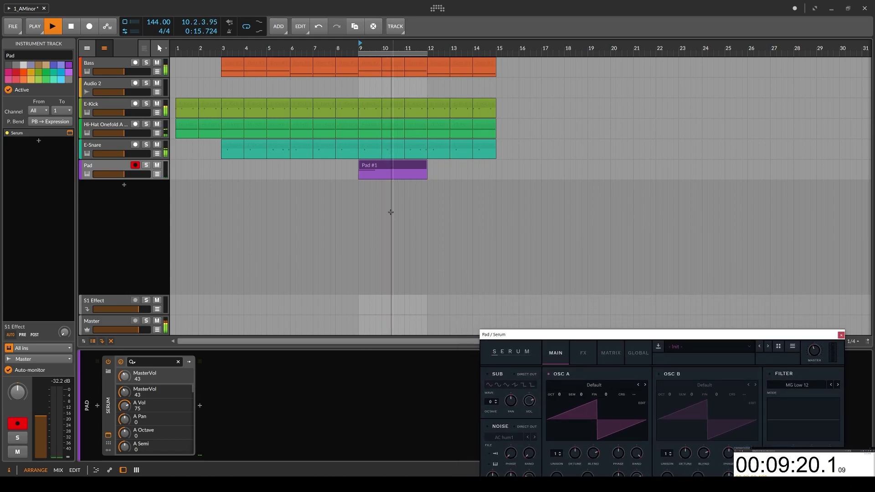
Open the Pad clip in the full-size note editor with all three bars in view
{"action": "left_click", "coordinate": [379, 166]}
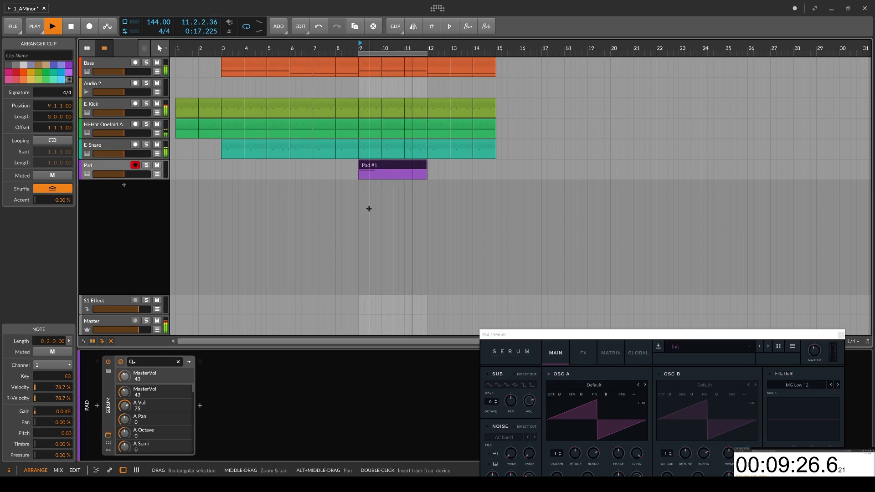
{"action": "double_click", "coordinate": [377, 165]}
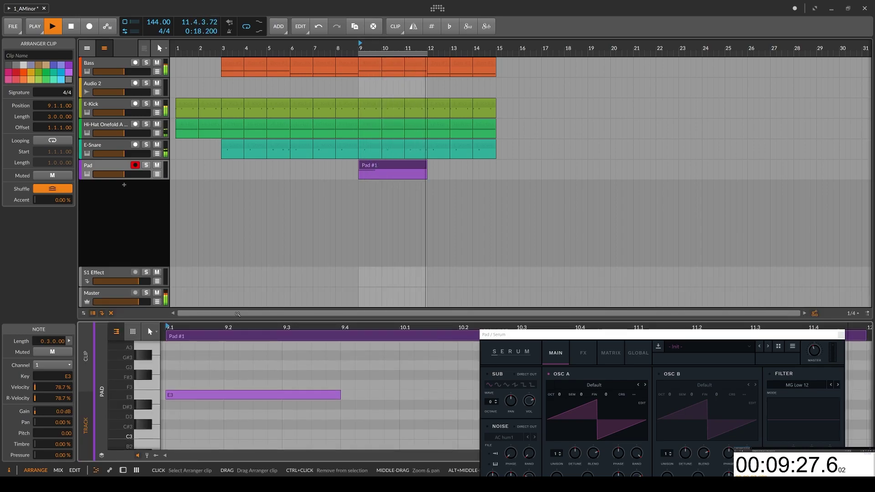
{"action": "left_click", "coordinate": [58, 470]}
{"action": "left_click", "coordinate": [74, 470]}
{"action": "scroll", "coordinate": [320, 154], "scroll_direction": "down", "scroll_amount": 3}
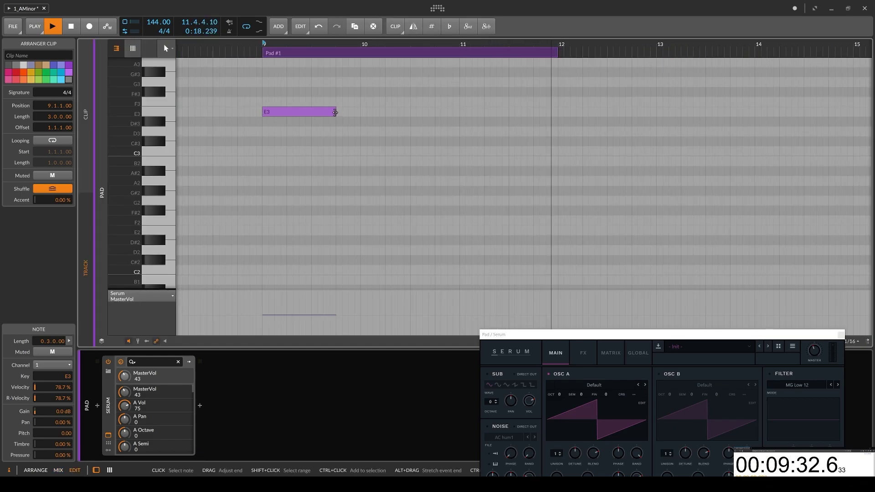
Add sixteenth notes F3, E3, D3 and C3 after the long E3, followed by a one-beat C#3 and a two-beat D3 in bar 10
{"action": "double_click", "coordinate": [339, 101]}
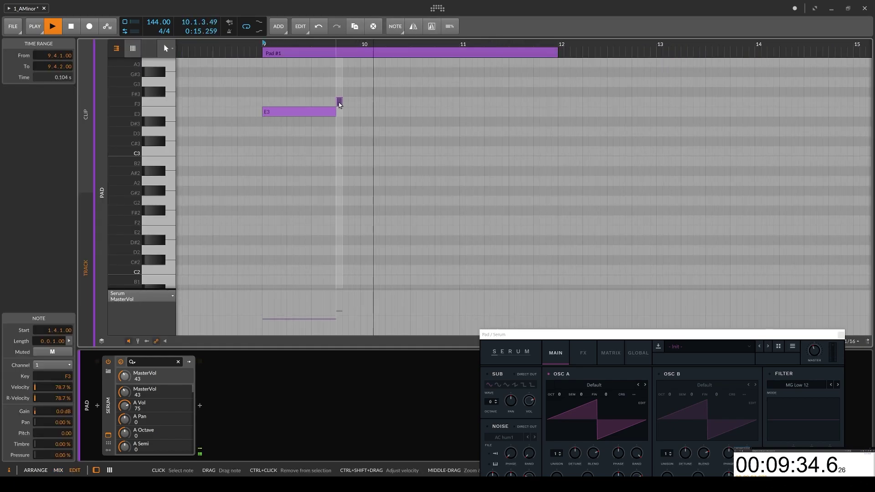
{"action": "double_click", "coordinate": [345, 111]}
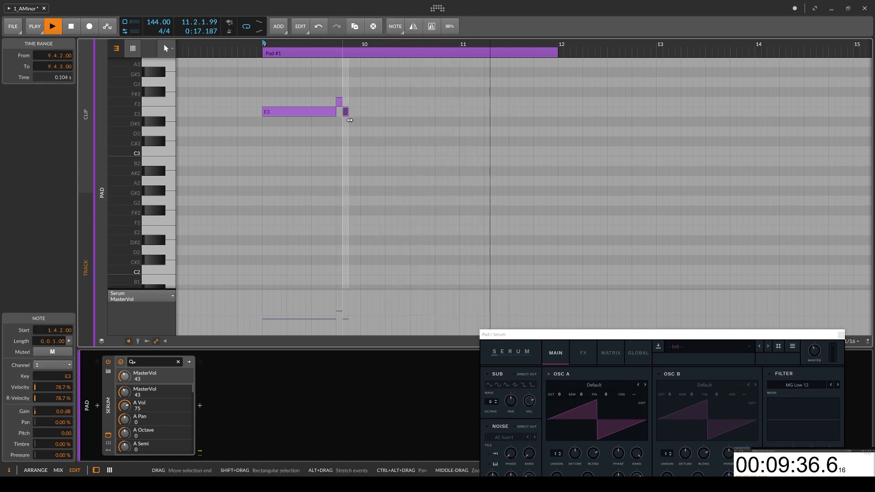
{"action": "double_click", "coordinate": [351, 131]}
{"action": "double_click", "coordinate": [358, 151]}
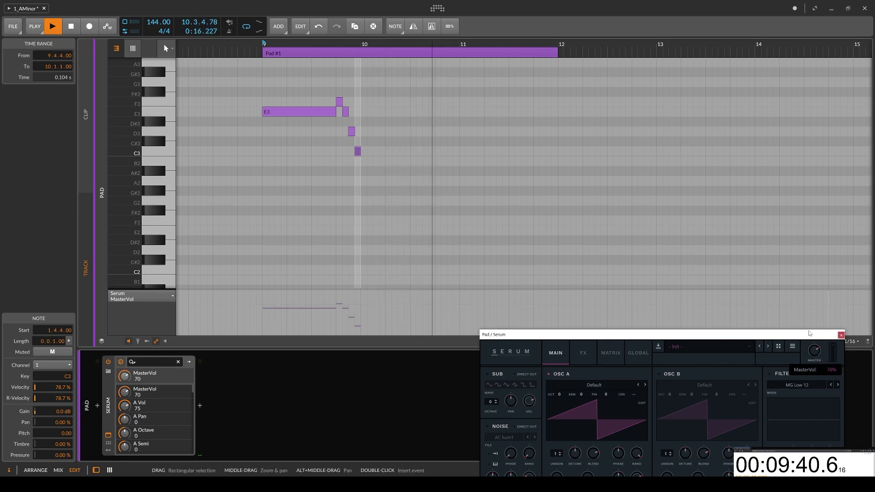
{"action": "left_click_drag", "start_coordinate": [303, 113], "coordinate": [403, 141]}
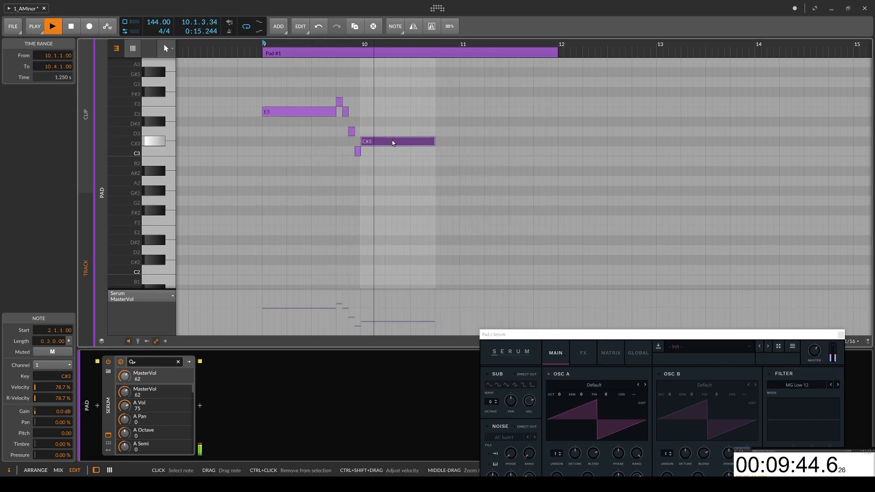
{"action": "mouse_move", "coordinate": [433, 141]}
{"action": "left_mouse_down"}
{"action": "mouse_move", "coordinate": [385, 141]}
{"action": "mouse_move", "coordinate": [399, 131]}
{"action": "mouse_move", "coordinate": [434, 132]}
{"action": "left_mouse_up"}
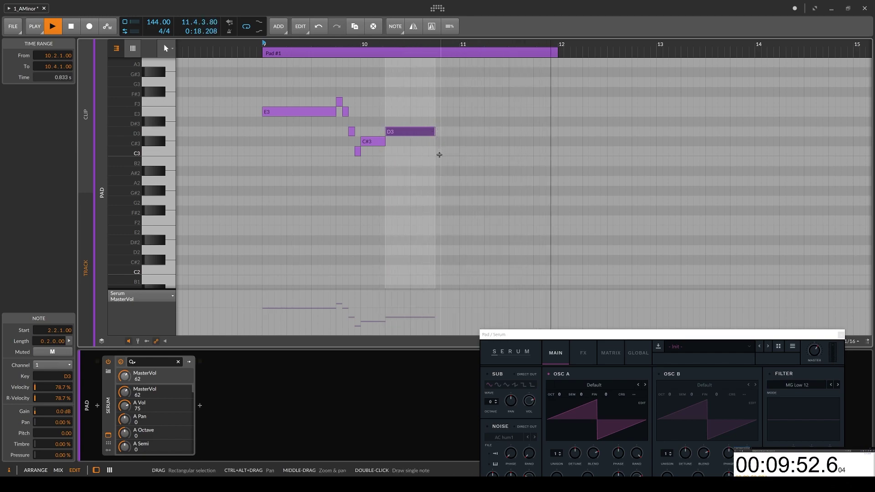
Copy the four-note sixteenth run to beat 4 of bar 10, two semitones lower
{"action": "left_click", "coordinate": [338, 93]}
{"action": "left_click_drag", "start_coordinate": [337, 93], "coordinate": [397, 92]}
{"action": "double_click", "coordinate": [350, 92]}
{"action": "left_click_drag", "start_coordinate": [341, 84], "coordinate": [358, 151]}
{"action": "left_click_drag", "start_coordinate": [339, 104], "coordinate": [438, 126]}
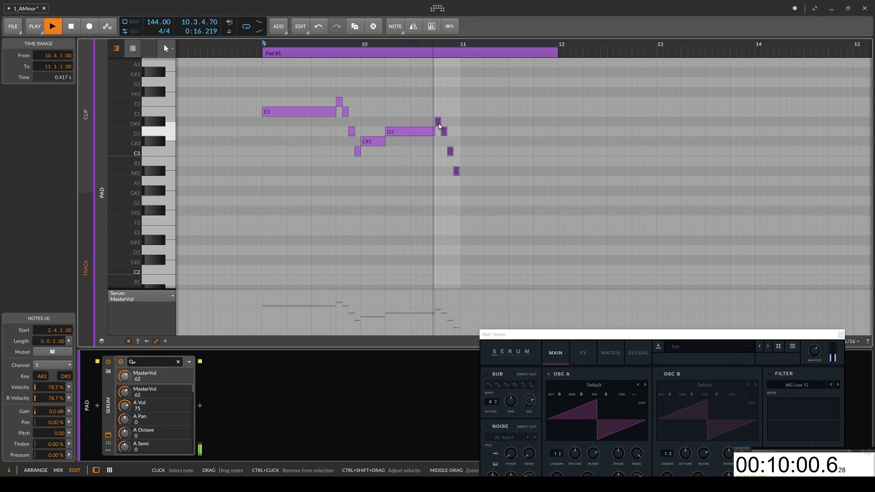
Stop playback, fill bar 11 with one-beat notes B2, C3, D3 and B2, and play the loop again
{"action": "key", "text": "space"}
{"action": "left_click", "coordinate": [378, 143]}
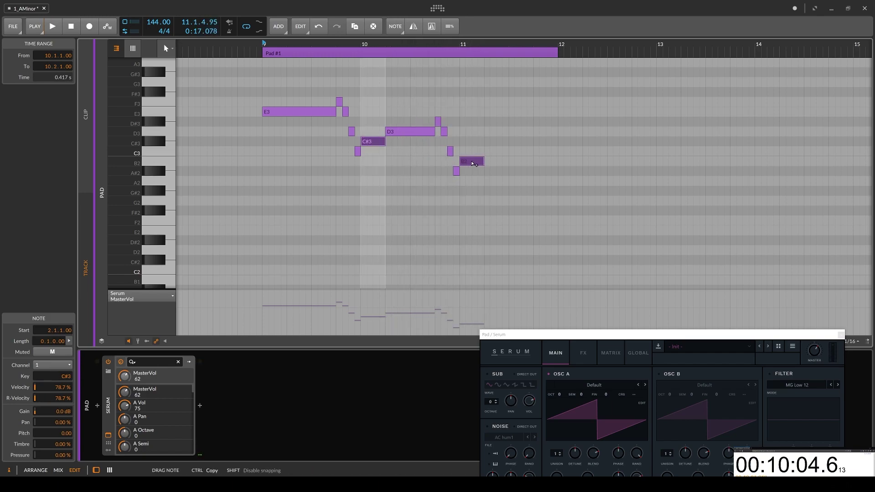
{"action": "left_click", "coordinate": [473, 164]}
{"action": "left_click_drag", "start_coordinate": [472, 164], "coordinate": [536, 157]}
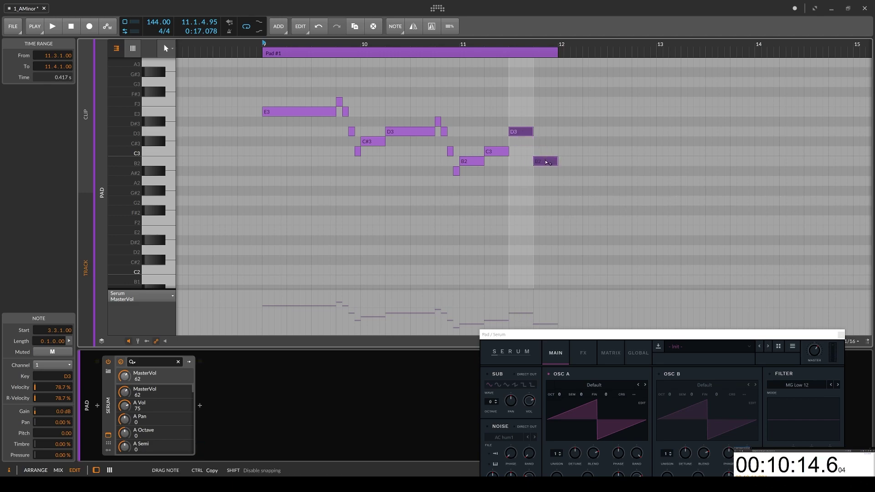
{"action": "left_click_drag", "start_coordinate": [546, 163], "coordinate": [547, 164]}
{"action": "key", "text": "space"}
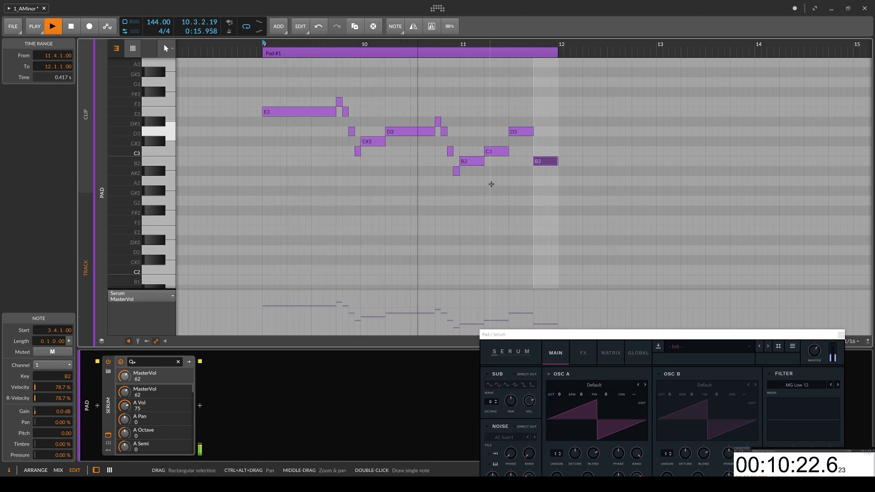
Extend the Pad clip to four bars in the arrangement, ending it with a three-beat B2 and one-beat C3 and D3 notes
{"action": "left_click", "coordinate": [32, 472]}
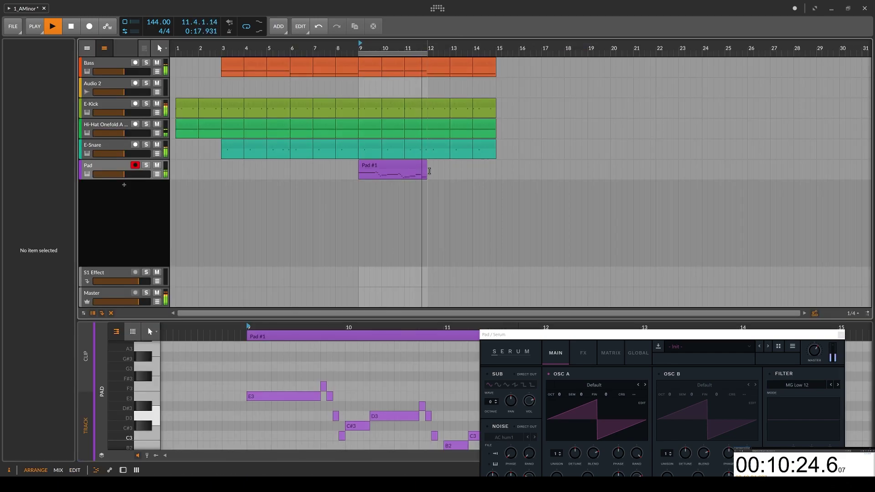
{"action": "left_click_drag", "start_coordinate": [426, 164], "coordinate": [434, 165]}
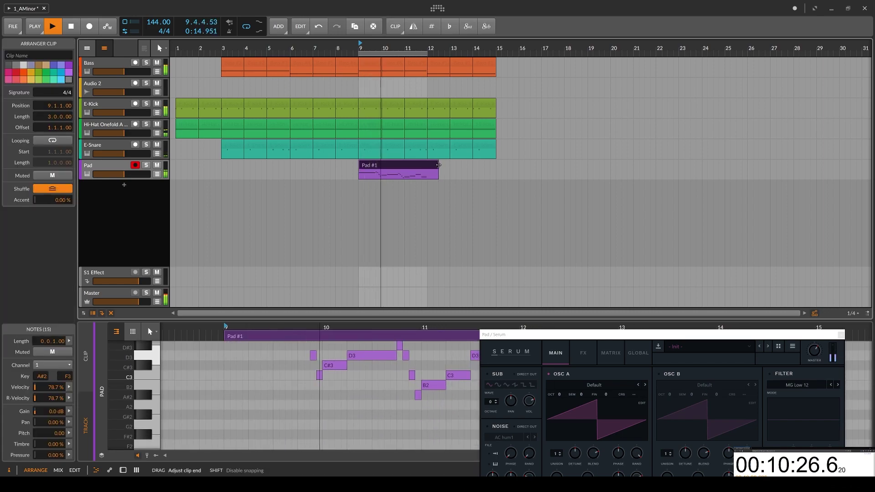
{"action": "left_click_drag", "start_coordinate": [540, 334], "coordinate": [525, 429]}
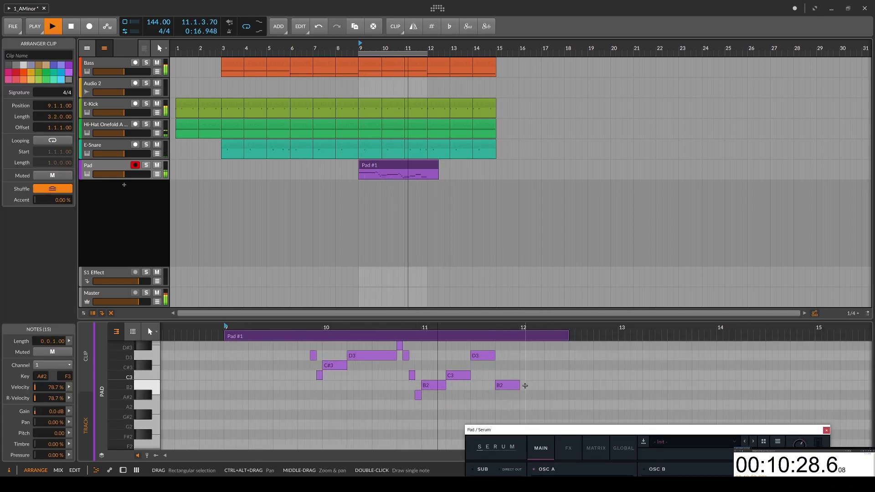
{"action": "left_click_drag", "start_coordinate": [519, 386], "coordinate": [569, 386]}
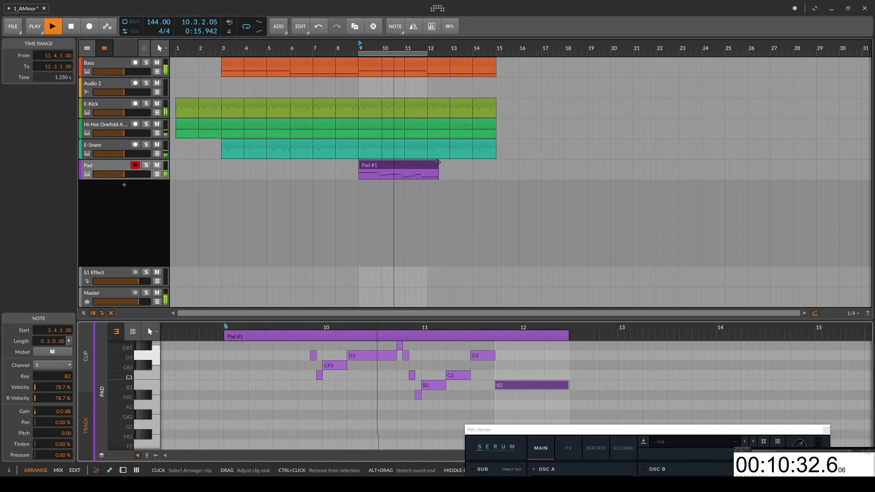
{"action": "left_click_drag", "start_coordinate": [437, 162], "coordinate": [450, 163]}
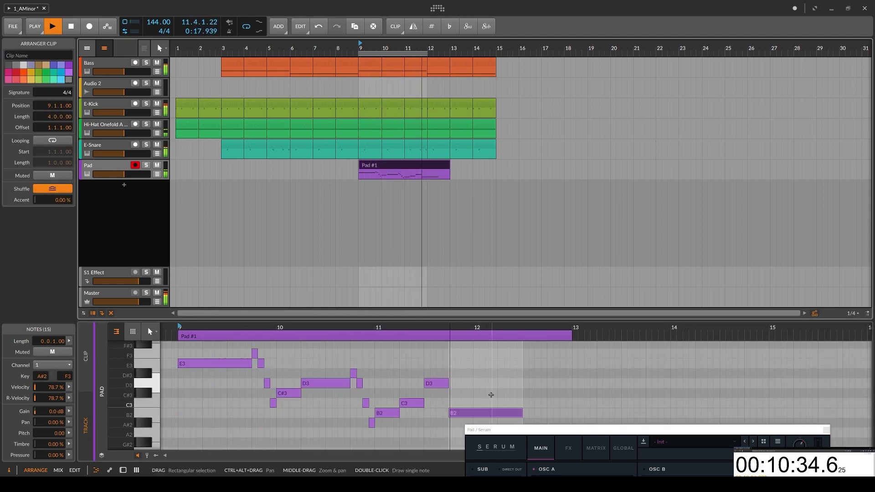
{"action": "scroll", "coordinate": [490, 394], "scroll_direction": "down", "scroll_amount": 1}
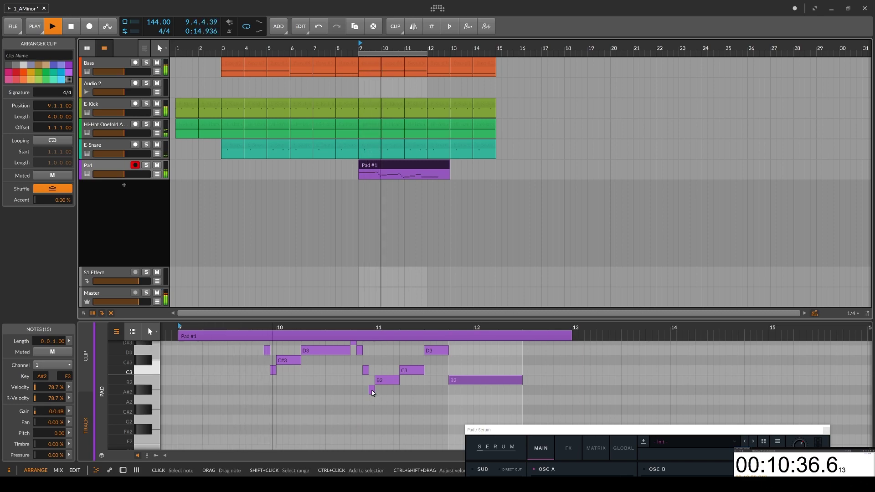
{"action": "left_click_drag", "start_coordinate": [389, 383], "coordinate": [563, 350]}
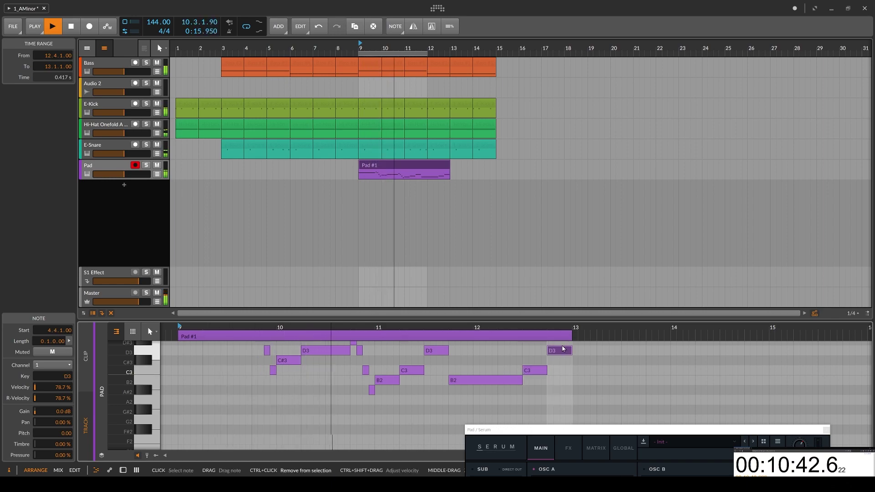
Copy the Pad clip to bar 13 and duplicate the bass, kick, hi-hat and snare clips of bars 12 to 14 to bar 15
{"action": "left_click_drag", "start_coordinate": [403, 166], "coordinate": [495, 173]}
{"action": "left_click", "coordinate": [485, 145]}
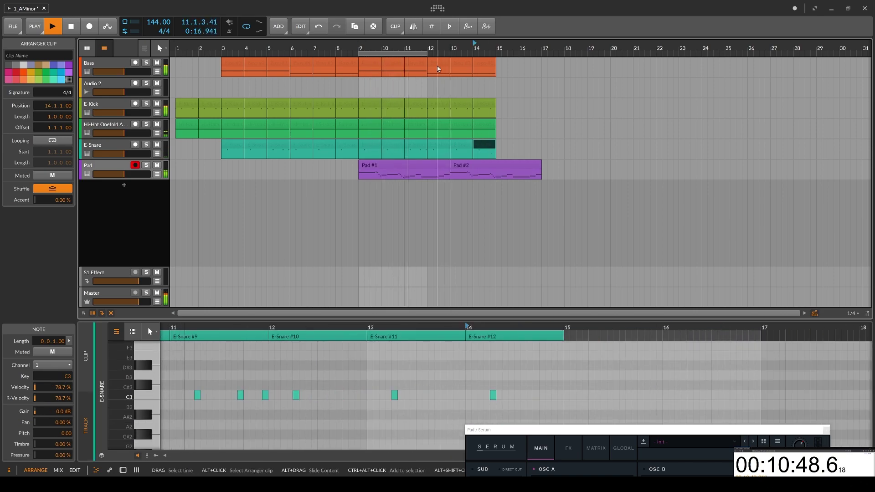
{"action": "left_click", "coordinate": [437, 64], "text": "shift"}
{"action": "key", "text": "ctrl+d"}
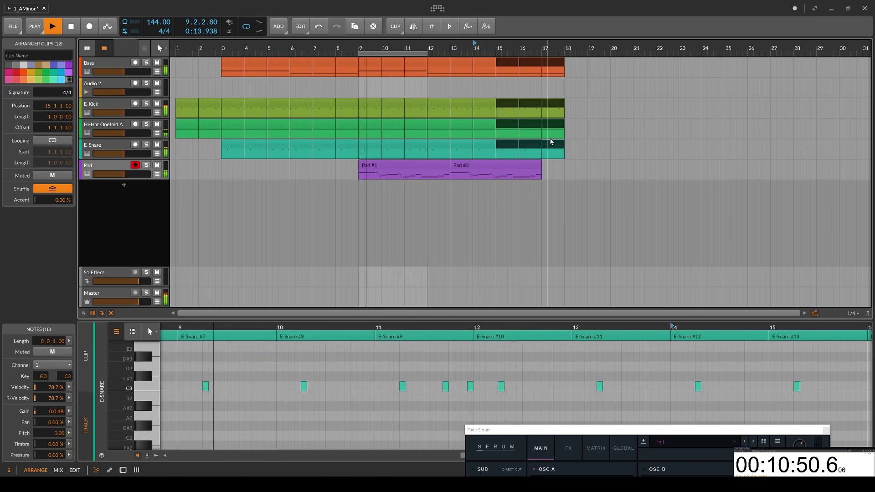
Extend the second Pad clip to five bars and replace its last note with the sequence E3, F3, E3, D3 and G3
{"action": "left_click_drag", "start_coordinate": [542, 166], "coordinate": [563, 165]}
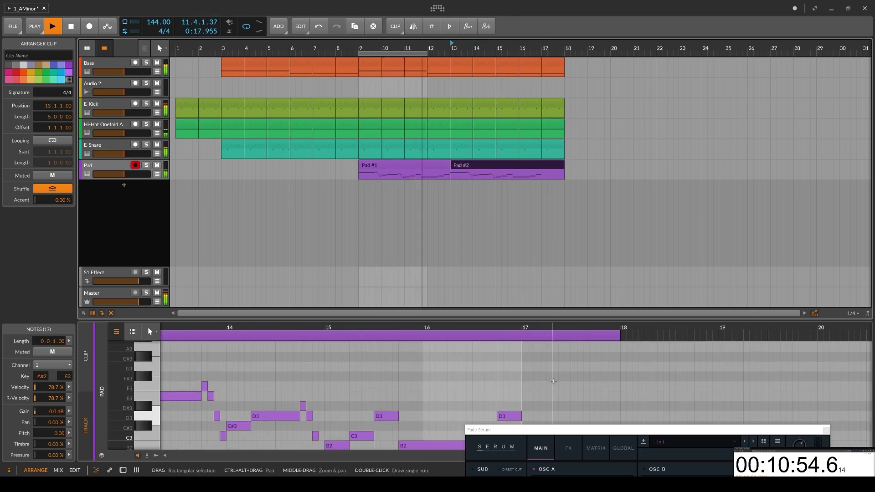
{"action": "scroll", "coordinate": [552, 381], "scroll_direction": "down", "scroll_amount": 2}
{"action": "left_click", "coordinate": [515, 386]}
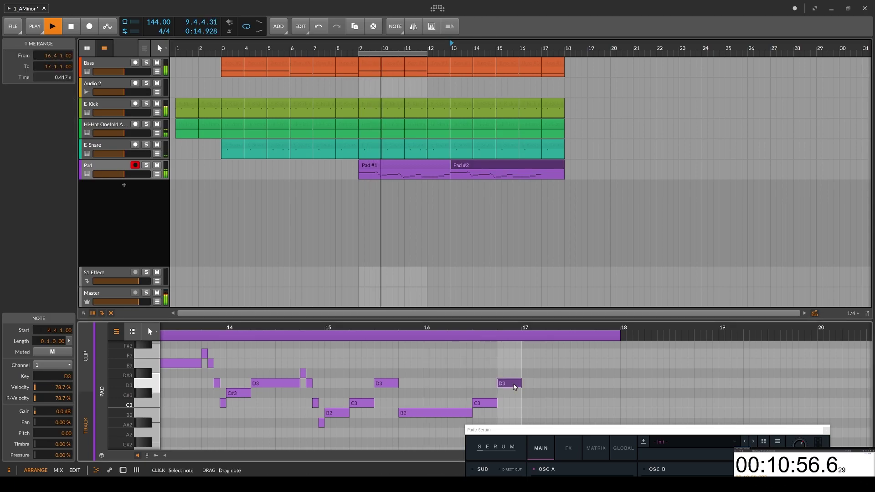
{"action": "left_click_drag", "start_coordinate": [514, 368], "coordinate": [592, 373]}
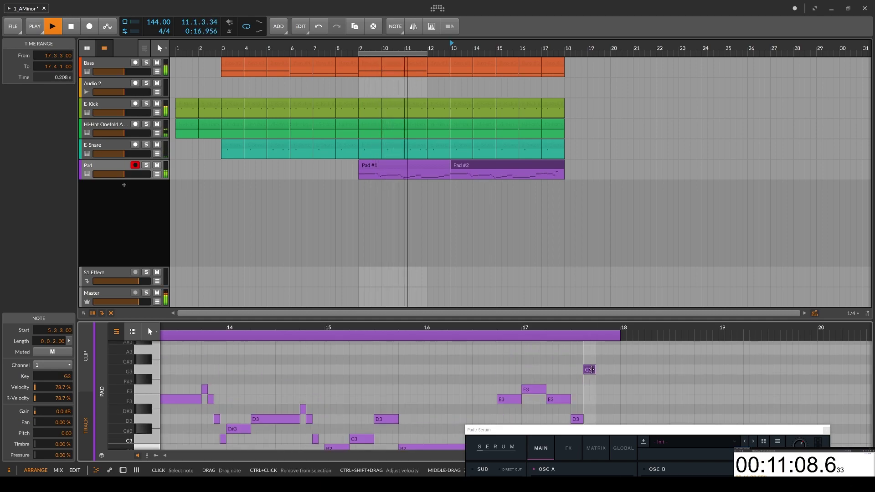
Shorten the G3 note to a sixteenth, repeat it to the end of bar 17 and delete the surplus Pad clip at bar 18
{"action": "left_click_drag", "start_coordinate": [591, 370], "coordinate": [587, 369]}
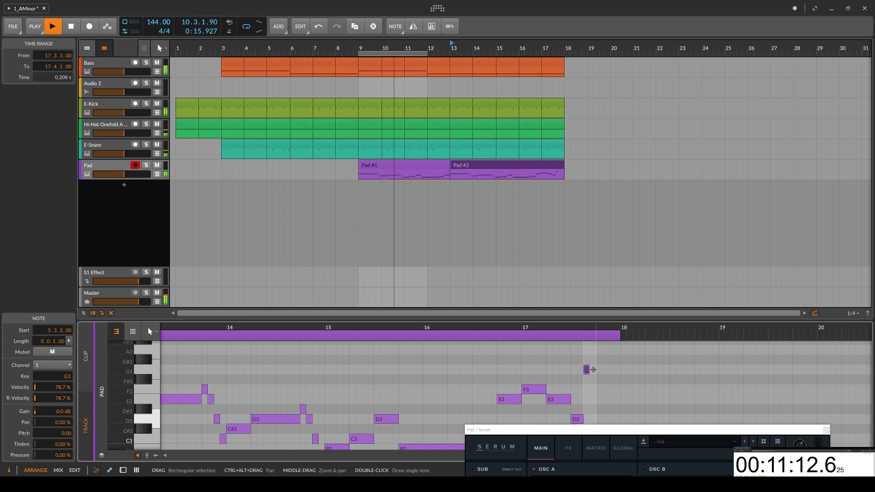
{"action": "key", "text": "ctrl+d"}
{"action": "key", "text": "ctrl+d"}
{"action": "key", "text": "ctrl+d"}
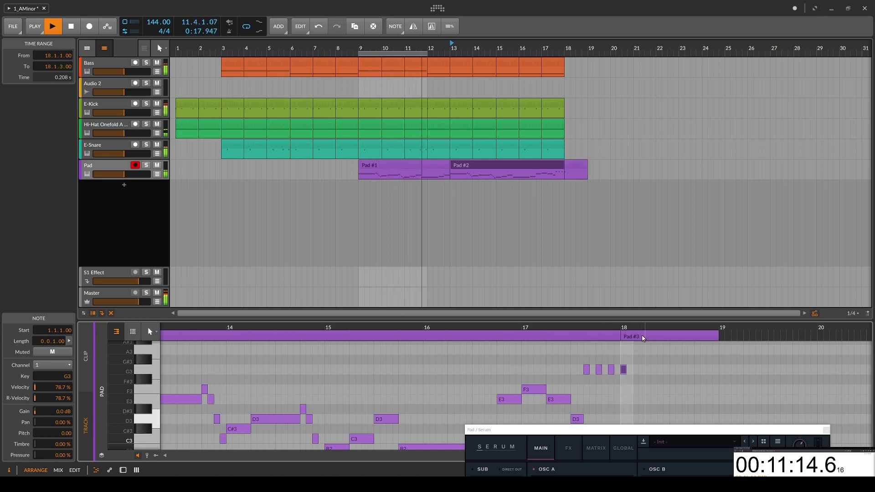
{"action": "left_click", "coordinate": [641, 337]}
{"action": "key", "text": "Delete"}
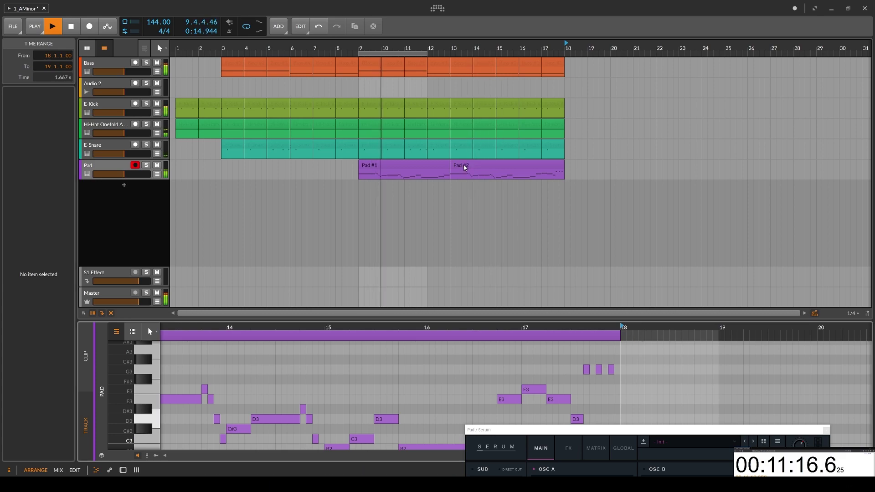
Loop playback across both Pad clips and bring the Serum window back into view
{"action": "left_click", "coordinate": [438, 166]}
{"action": "left_click", "coordinate": [481, 165], "text": "shift"}
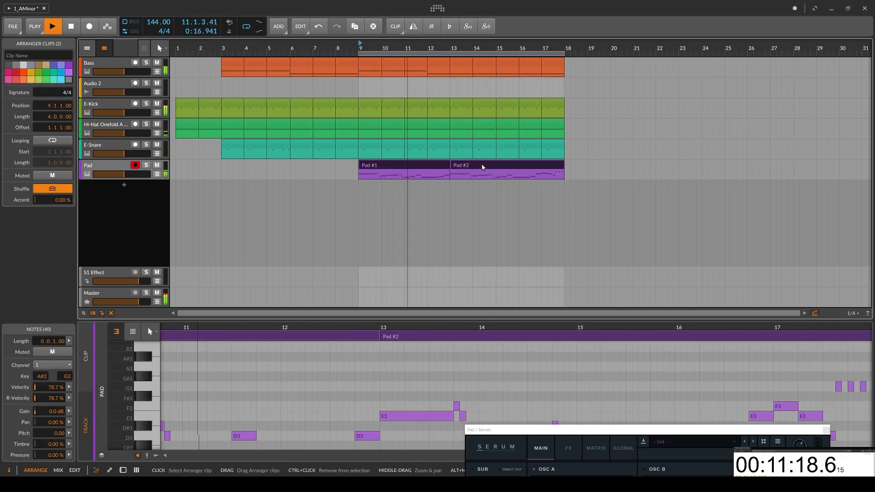
{"action": "left_click_drag", "start_coordinate": [518, 430], "coordinate": [560, 318]}
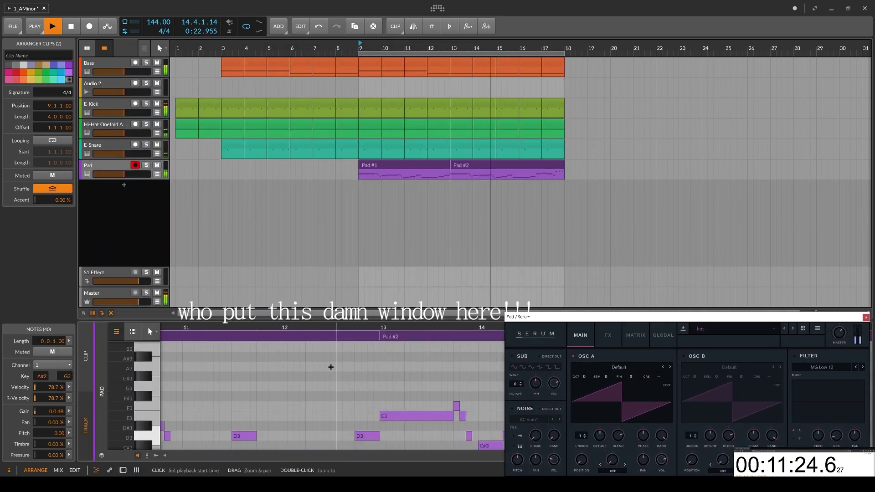
{"action": "scroll", "coordinate": [332, 363], "scroll_direction": "down", "scroll_amount": 2}
{"action": "scroll", "coordinate": [287, 383], "scroll_direction": "down", "scroll_amount": 1}
{"action": "left_click_drag", "start_coordinate": [287, 383], "coordinate": [390, 383]}
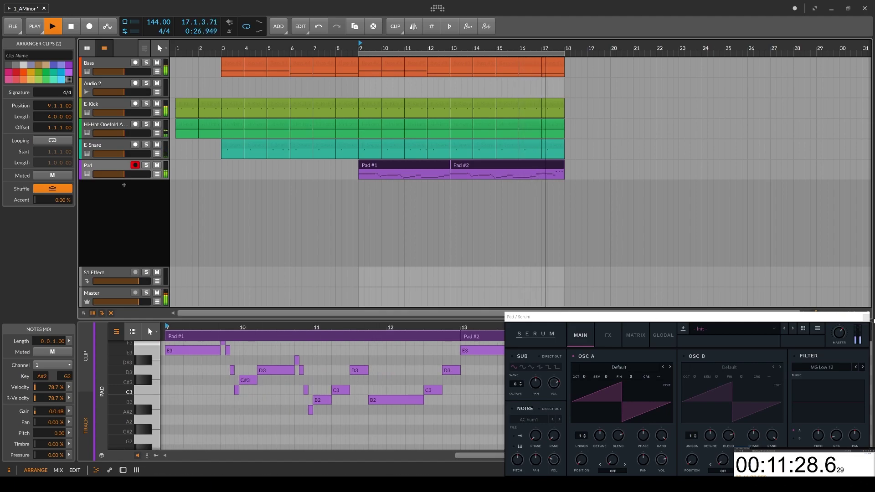
Close the Serum window and show the Pad notes in the Edit layout with the velocity lane displayed
{"action": "left_click", "coordinate": [865, 317]}
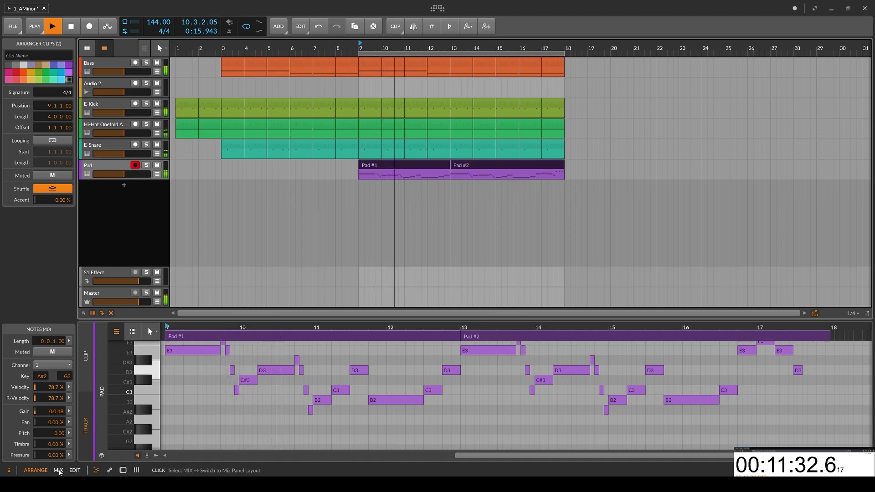
{"action": "left_click", "coordinate": [59, 470]}
{"action": "left_click", "coordinate": [75, 470]}
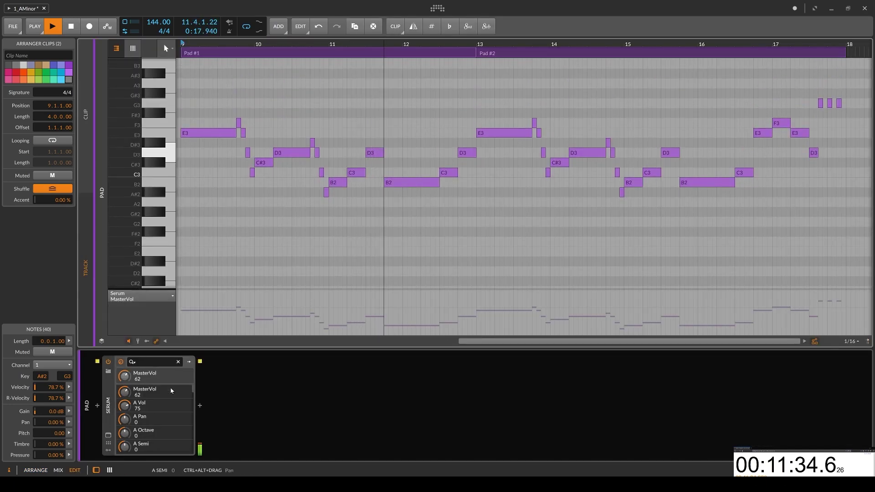
{"action": "scroll", "coordinate": [370, 186], "scroll_direction": "down", "scroll_amount": 3}
{"action": "mouse_move", "coordinate": [369, 187]}
{"action": "left_mouse_down"}
{"action": "mouse_move", "coordinate": [406, 187]}
{"action": "mouse_move", "coordinate": [381, 188]}
{"action": "left_mouse_up"}
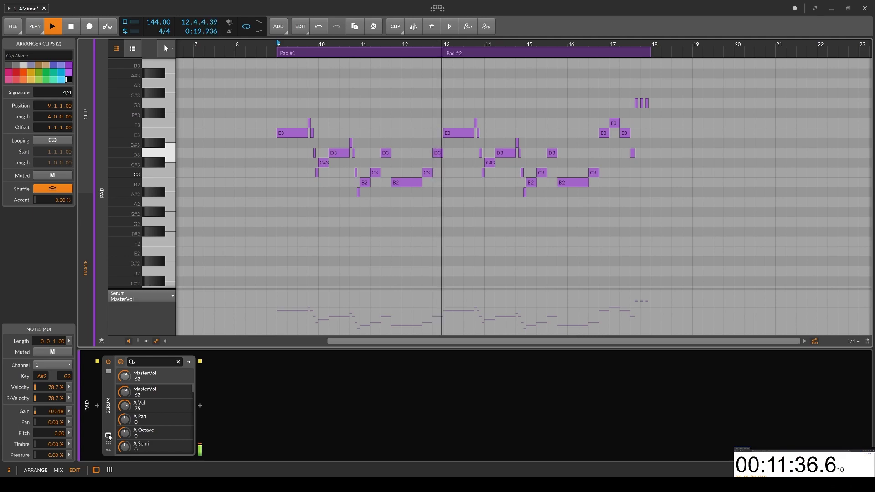
{"action": "left_click", "coordinate": [138, 341]}
{"action": "left_click", "coordinate": [147, 342]}
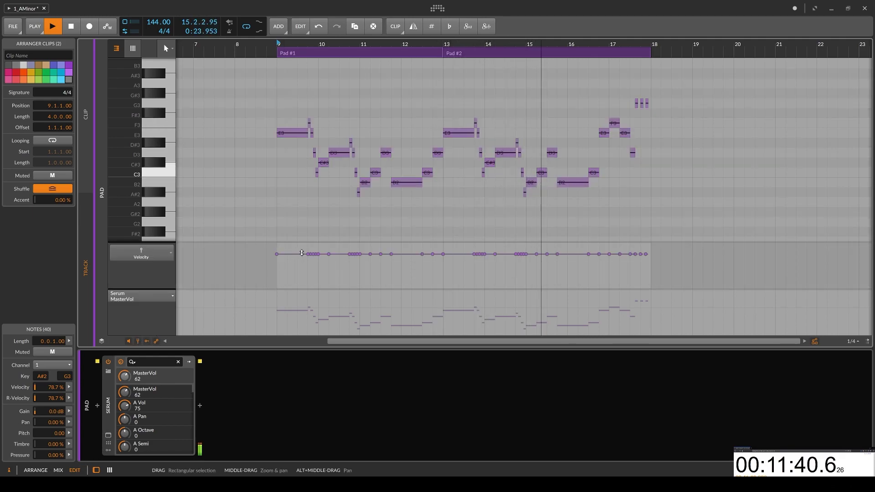
Vary the velocities of the Pad notes in bars 9 to 11 and of the short-note runs in bars 13 and 14
{"action": "scroll", "coordinate": [312, 260], "scroll_direction": "up", "scroll_amount": 2}
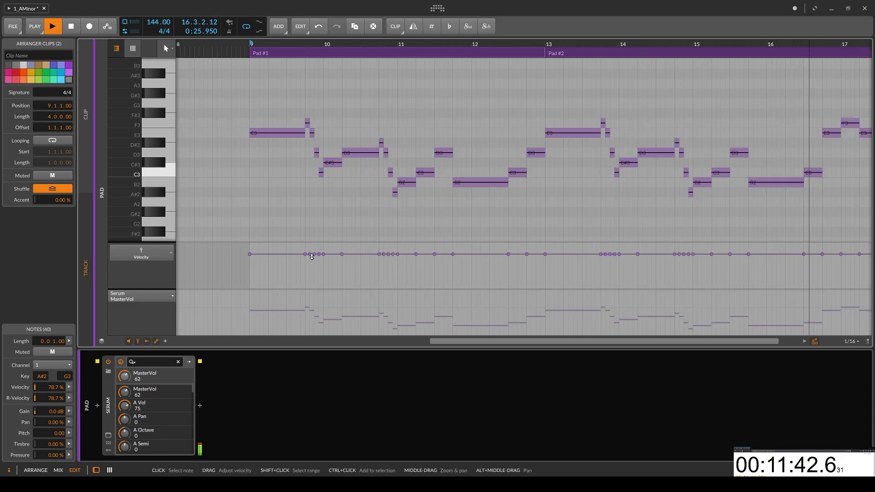
{"action": "mouse_move", "coordinate": [310, 258]}
{"action": "left_mouse_down"}
{"action": "mouse_move", "coordinate": [326, 265]}
{"action": "mouse_move", "coordinate": [318, 266]}
{"action": "mouse_move", "coordinate": [355, 259]}
{"action": "mouse_move", "coordinate": [354, 244]}
{"action": "mouse_move", "coordinate": [404, 265]}
{"action": "mouse_move", "coordinate": [448, 245]}
{"action": "left_mouse_up"}
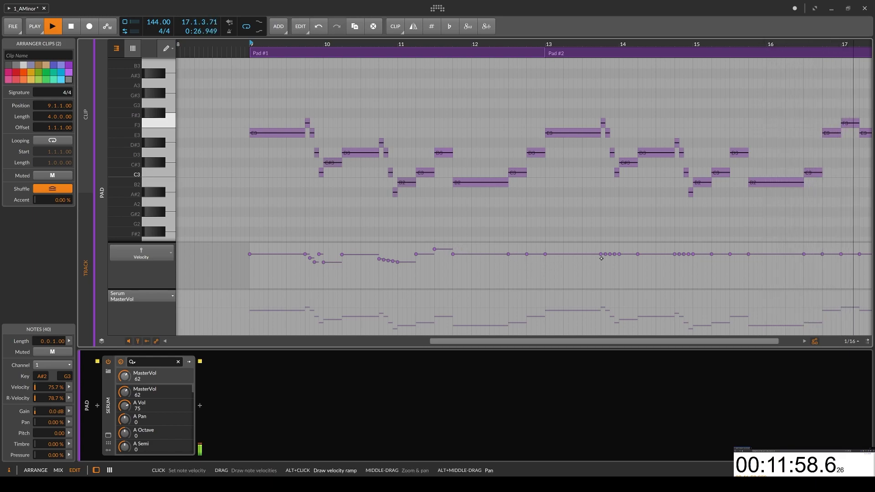
{"action": "left_click_drag", "start_coordinate": [601, 253], "coordinate": [618, 254]}
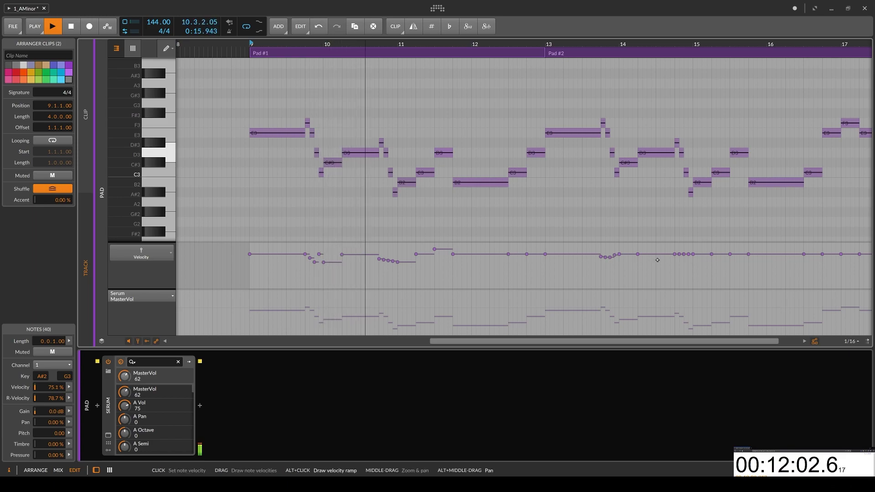
{"action": "left_click_drag", "start_coordinate": [680, 260], "coordinate": [693, 253]}
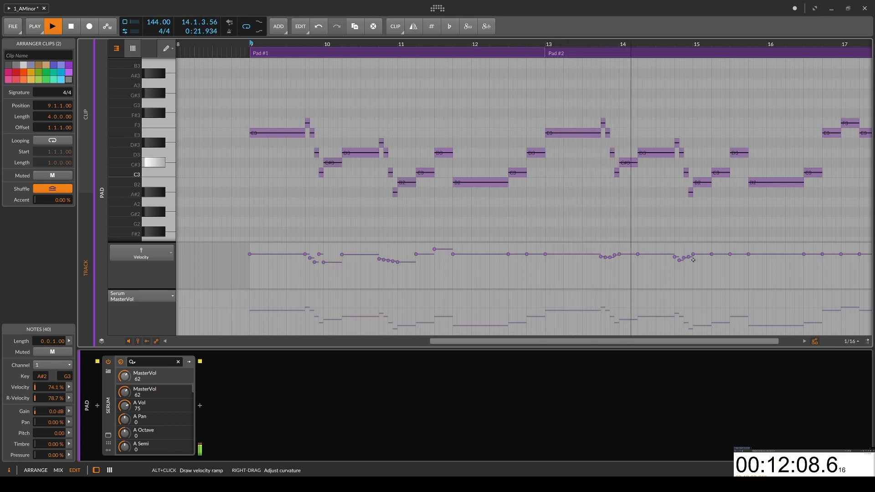
Hide the velocity lane and bend the ends of the C#3 notes in bars 10 and 14 up 1.00 semitone to D3
{"action": "mouse_move", "coordinate": [628, 341]}
{"action": "left_mouse_down"}
{"action": "mouse_move", "coordinate": [684, 341]}
{"action": "mouse_move", "coordinate": [625, 341]}
{"action": "left_mouse_up"}
{"action": "left_click", "coordinate": [156, 341]}
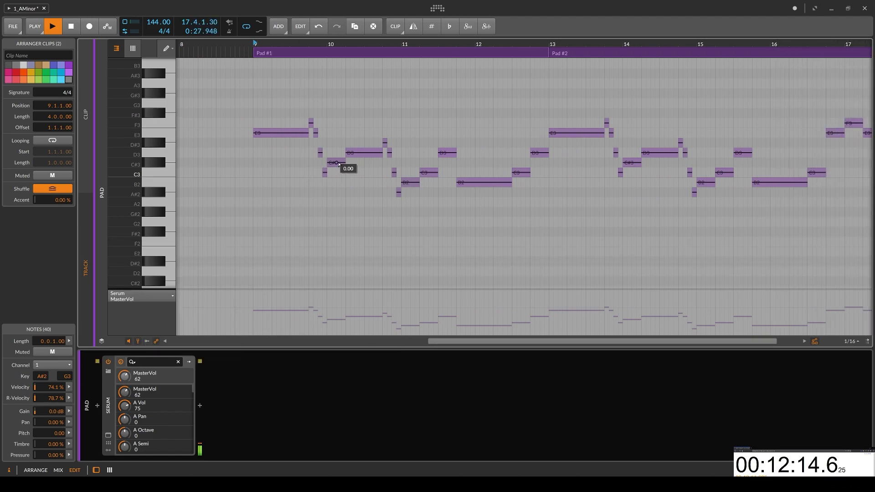
{"action": "mouse_move", "coordinate": [336, 162]}
{"action": "left_mouse_down"}
{"action": "mouse_move", "coordinate": [345, 152]}
{"action": "mouse_move", "coordinate": [341, 162]}
{"action": "left_mouse_up"}
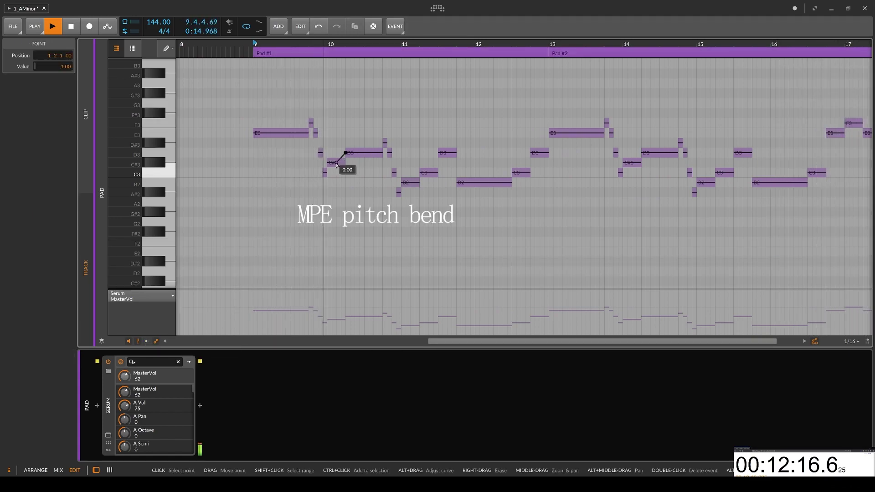
{"action": "left_click", "coordinate": [345, 152]}
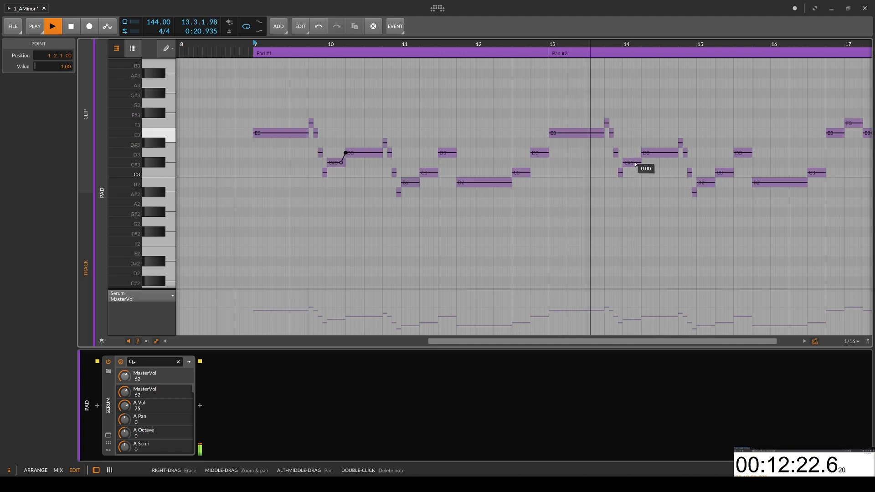
{"action": "left_click_drag", "start_coordinate": [636, 162], "coordinate": [641, 153]}
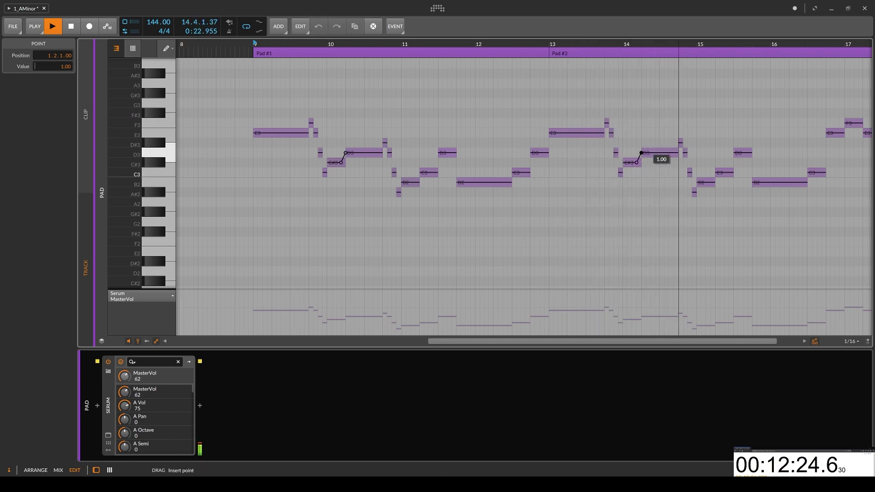
Reopen the Serum window, move it over the note editor and enable MPE in its options
{"action": "left_click", "coordinate": [108, 436]}
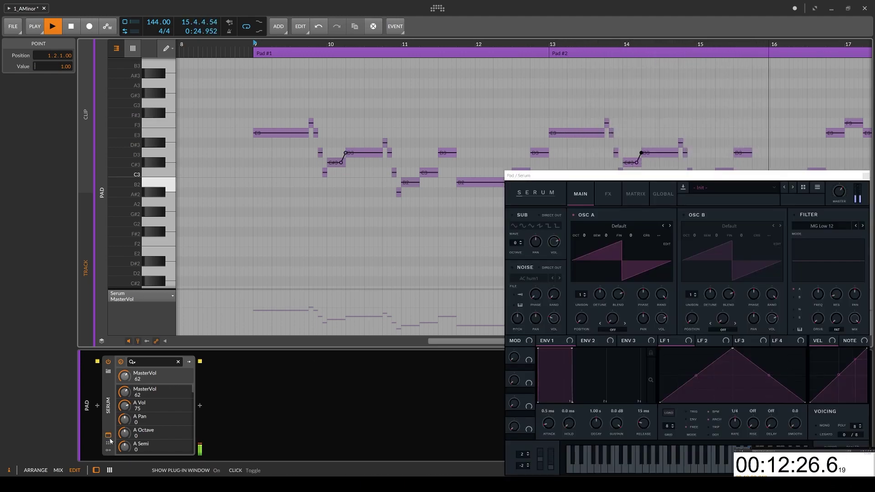
{"action": "left_click_drag", "start_coordinate": [823, 175], "coordinate": [633, 146]}
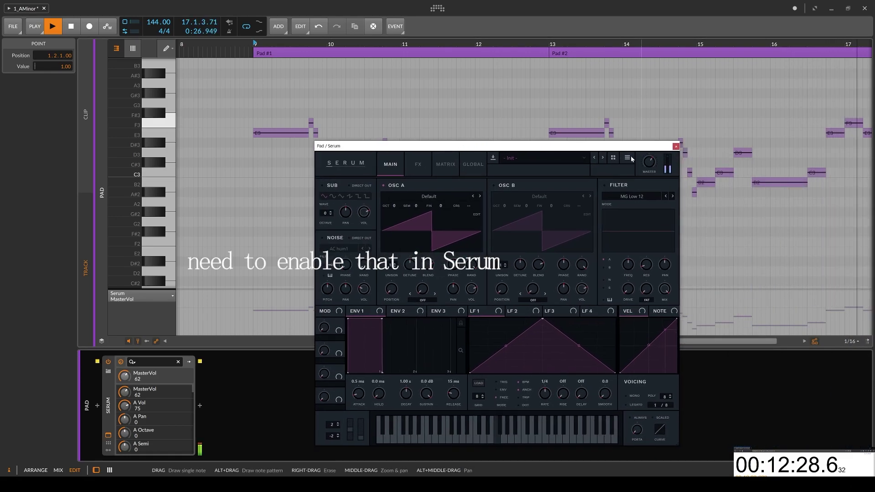
{"action": "left_click", "coordinate": [628, 158]}
{"action": "left_click", "coordinate": [663, 365]}
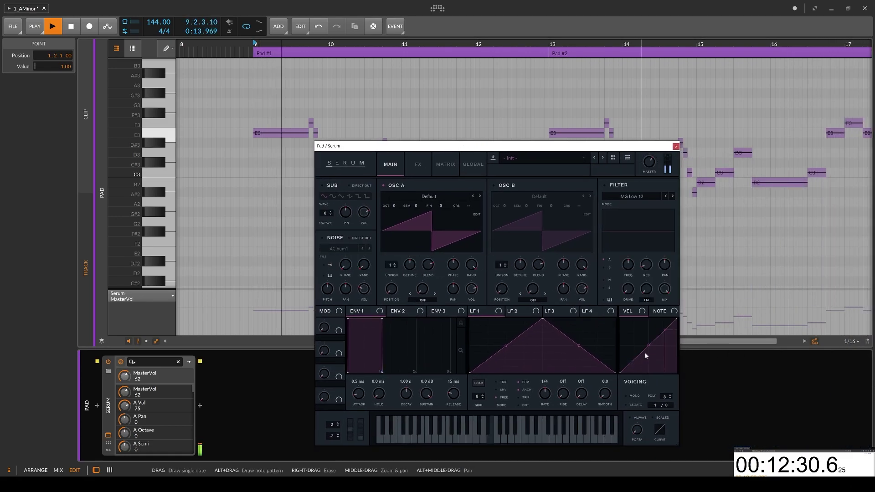
Route Velo to the global Amp. target in Serum's modulation matrix with an amount of 28
{"action": "left_click", "coordinate": [445, 164]}
{"action": "left_click", "coordinate": [333, 196]}
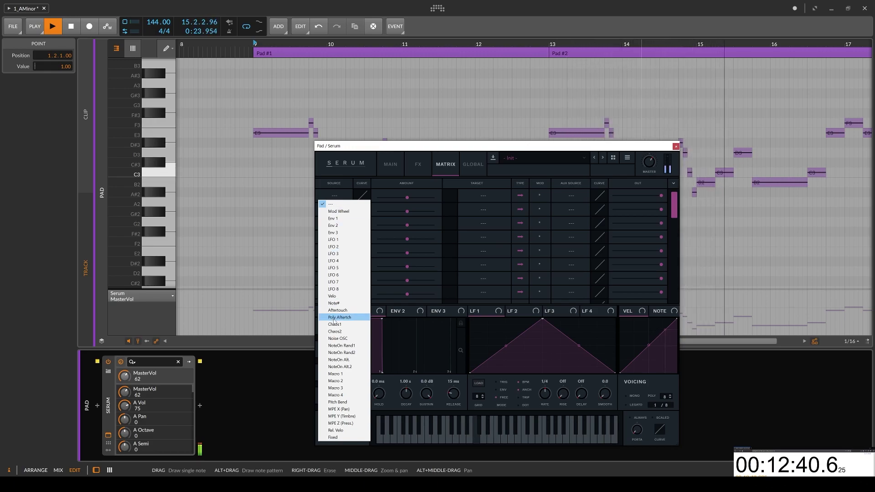
{"action": "left_click", "coordinate": [346, 296]}
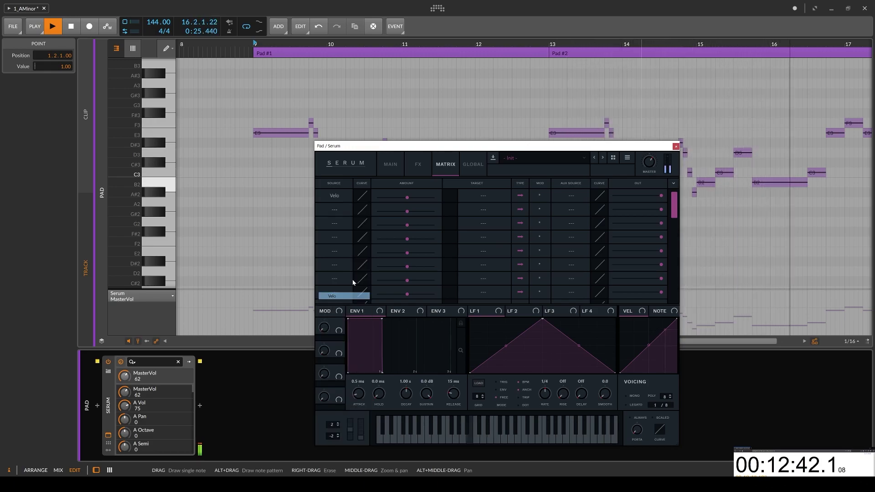
{"action": "left_click", "coordinate": [465, 195]}
{"action": "mouse_move", "coordinate": [489, 248]}
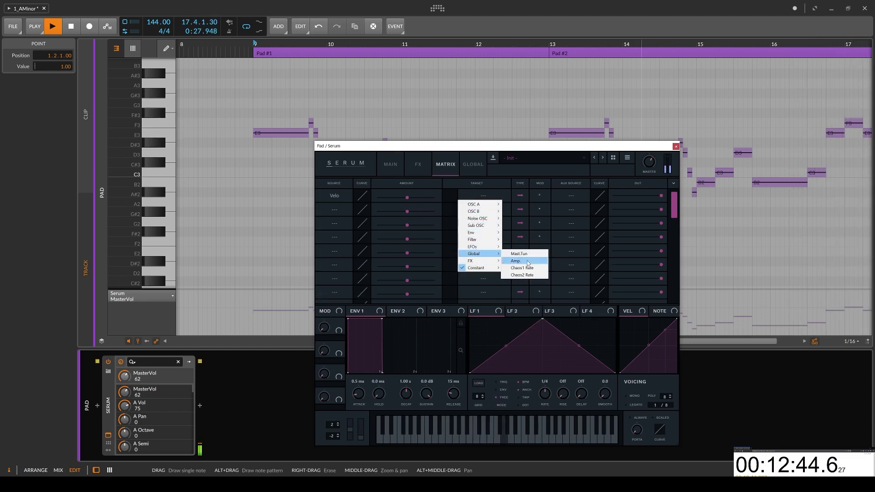
{"action": "left_click", "coordinate": [527, 262]}
{"action": "left_click_drag", "start_coordinate": [405, 200], "coordinate": [427, 206]}
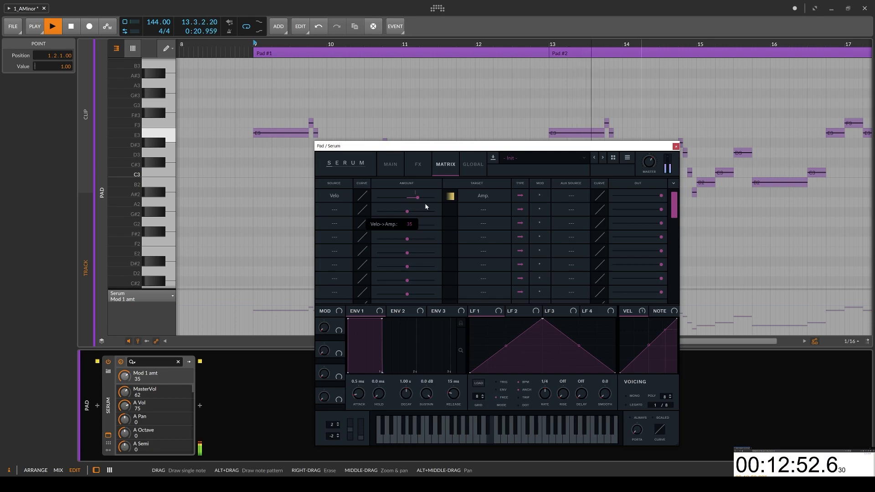
{"action": "left_click_drag", "start_coordinate": [426, 207], "coordinate": [424, 203]}
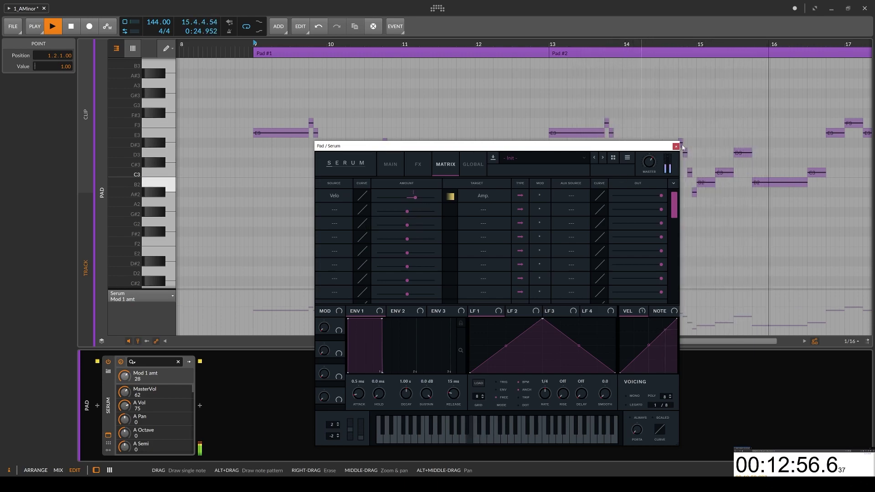
Set oscillator A to 2 unison voices with a detune of 0.02, keep the Default wavetable and close Serum
{"action": "left_click", "coordinate": [389, 164]}
{"action": "left_click", "coordinate": [397, 263]}
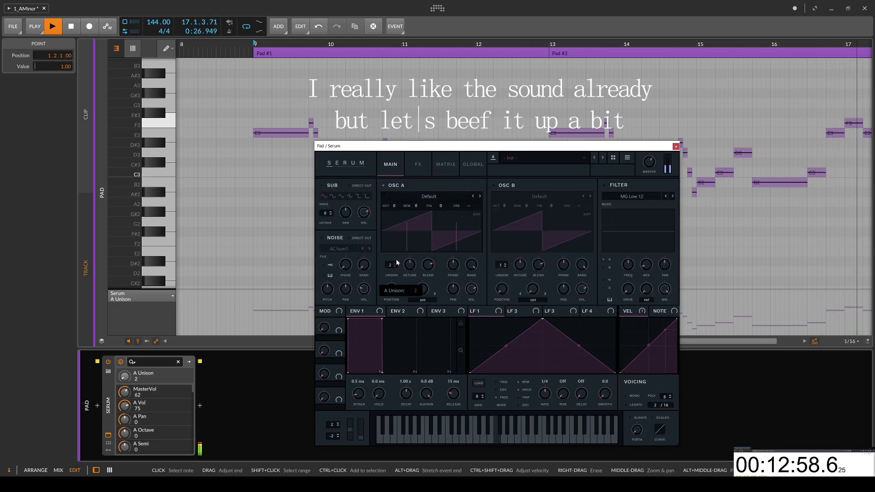
{"action": "left_click_drag", "start_coordinate": [410, 266], "coordinate": [411, 288]}
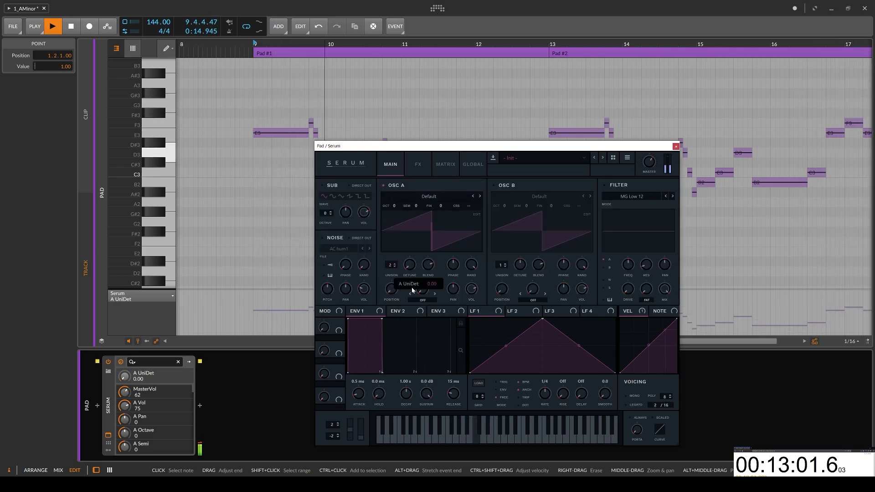
{"action": "left_click", "coordinate": [425, 198]}
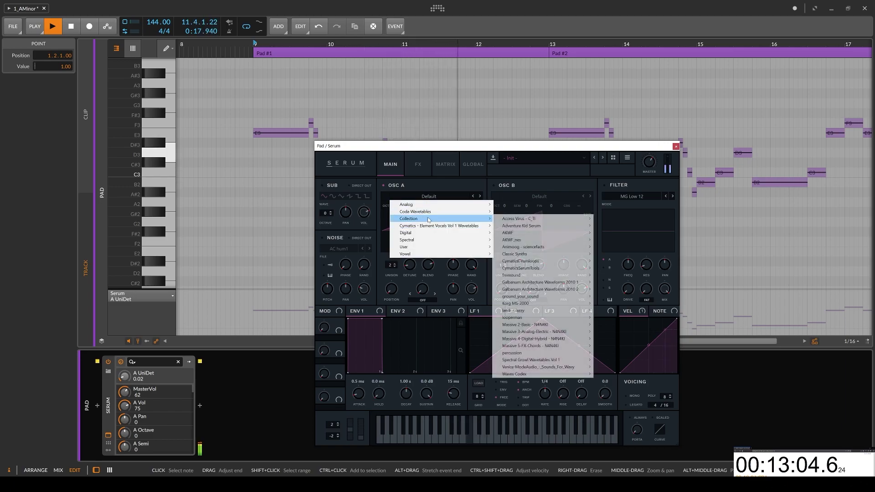
{"action": "left_click", "coordinate": [494, 148]}
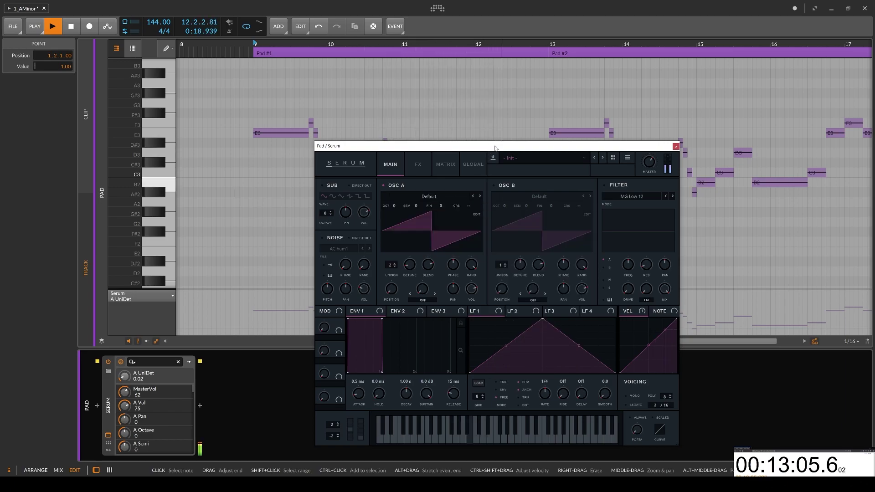
{"action": "left_click", "coordinate": [676, 146]}
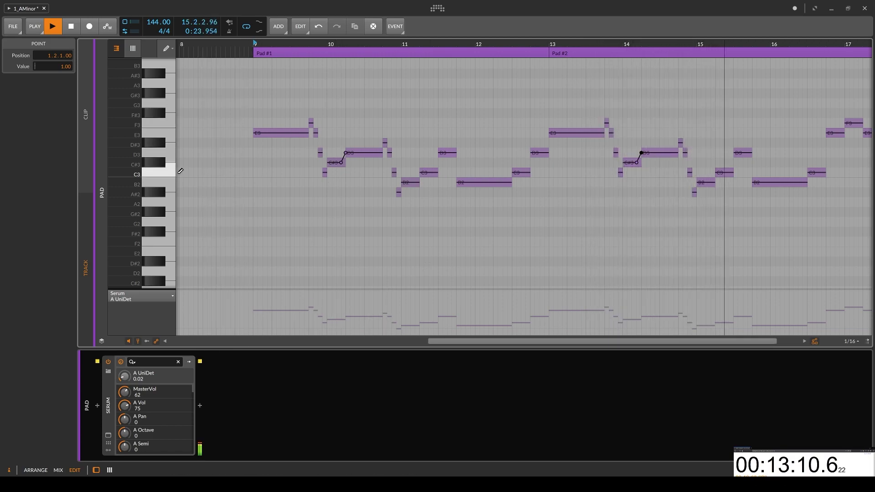
Return to the Arrange layout and add ValhallaSupermassive after Serum on the Pad track
{"action": "left_click", "coordinate": [36, 471]}
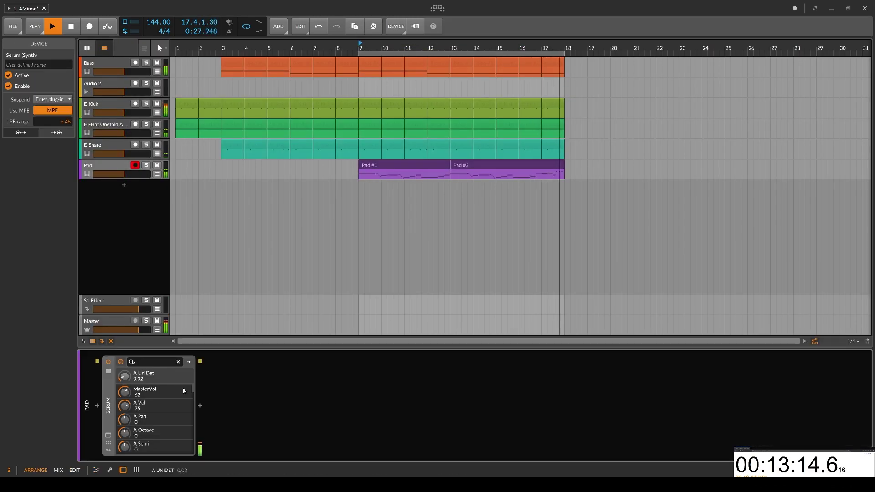
{"action": "left_click", "coordinate": [202, 405]}
{"action": "type", "text": "val"}
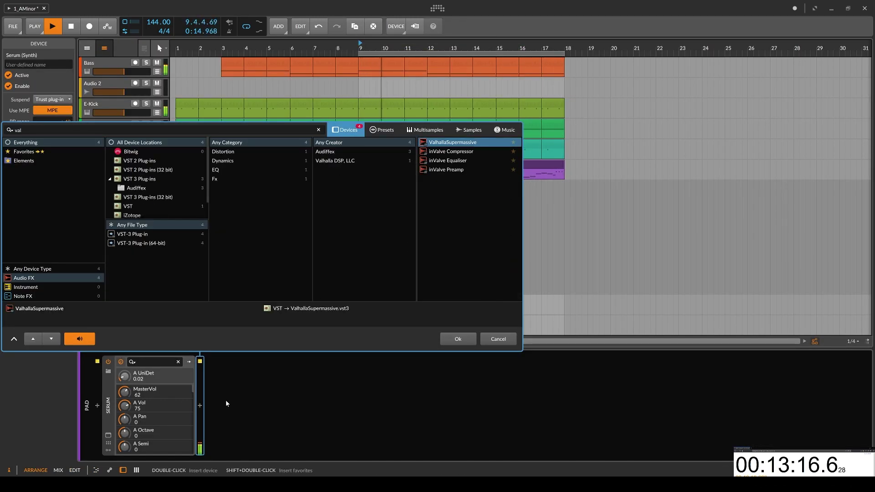
{"action": "key", "text": "Down"}
{"action": "key", "text": "Return"}
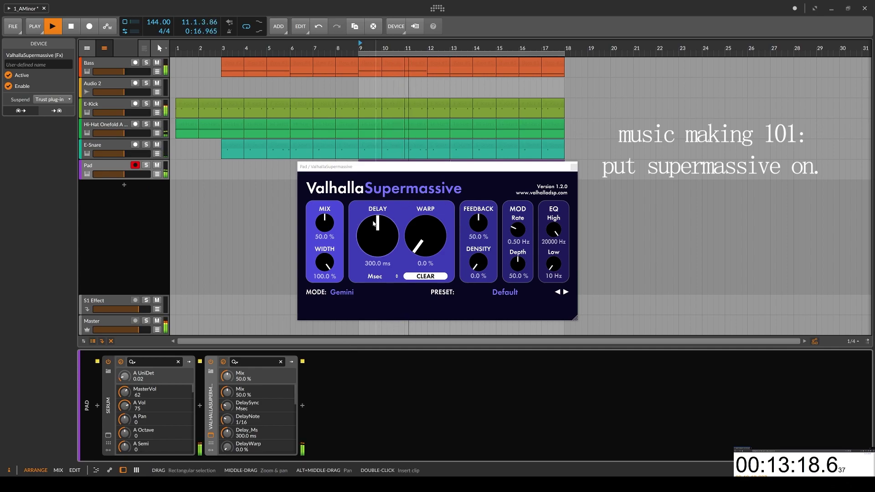
Load the CirrusMajorEchoVerb preset in ValhallaSupermassive and set Mix to 33.5 % and Feedback to 44.9 %
{"action": "left_click_drag", "start_coordinate": [374, 223], "coordinate": [374, 246]}
{"action": "left_click", "coordinate": [507, 295]}
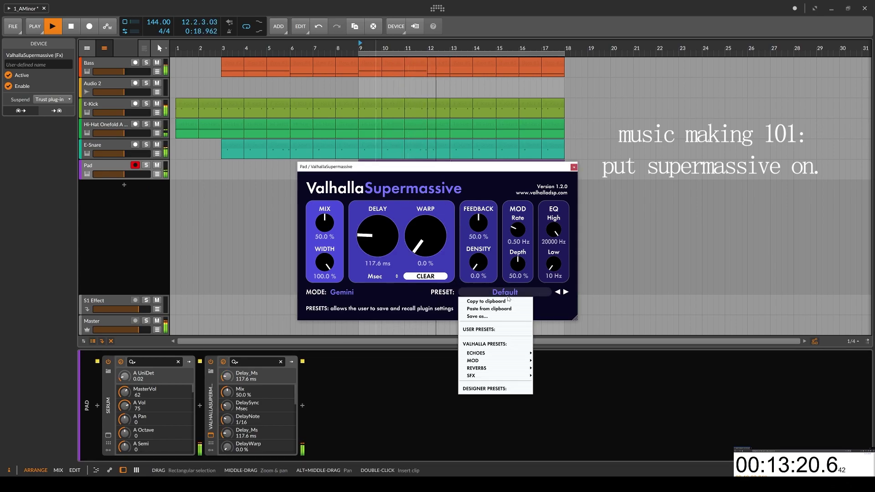
{"action": "mouse_move", "coordinate": [494, 372]}
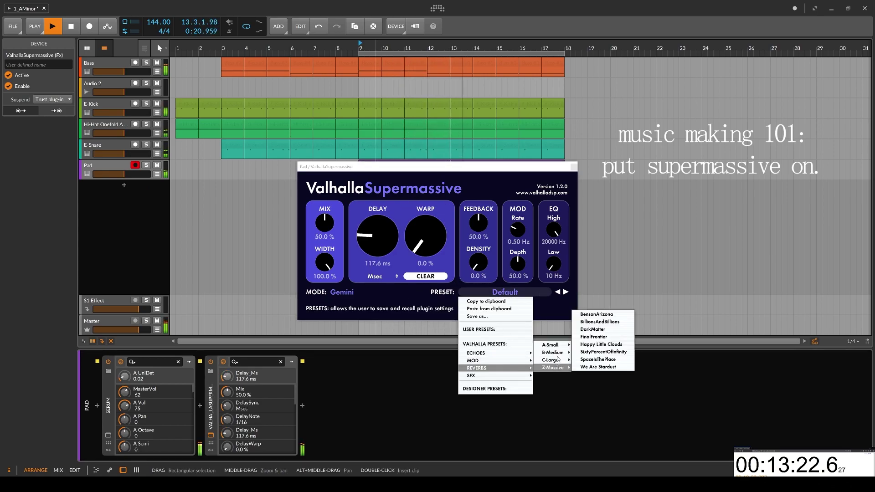
{"action": "mouse_move", "coordinate": [552, 368]}
{"action": "left_click", "coordinate": [597, 277]}
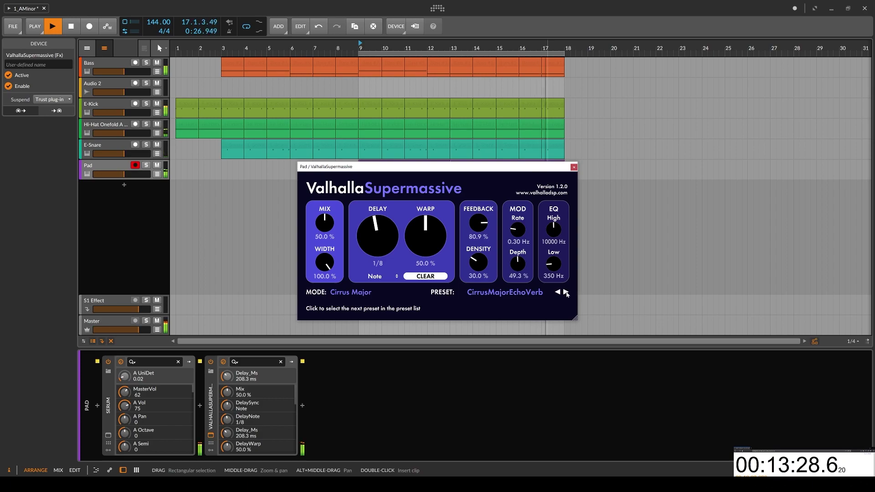
{"action": "left_click_drag", "start_coordinate": [325, 222], "coordinate": [331, 236]}
Add a Peak Limiter after ValhallaSupermassive and set its input gain to +3.9 dB
{"action": "left_click", "coordinate": [303, 405]}
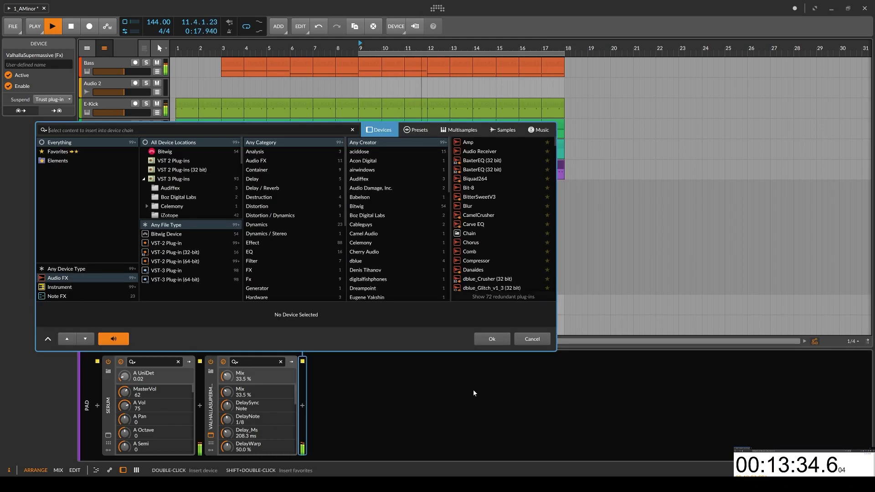
{"action": "type", "text": "peak"}
{"action": "key", "text": "Return"}
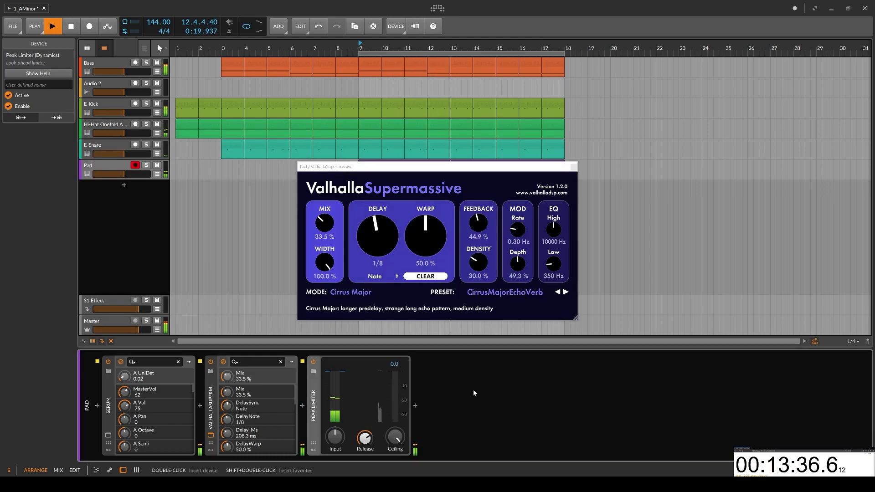
{"action": "left_click_drag", "start_coordinate": [335, 436], "coordinate": [335, 433]}
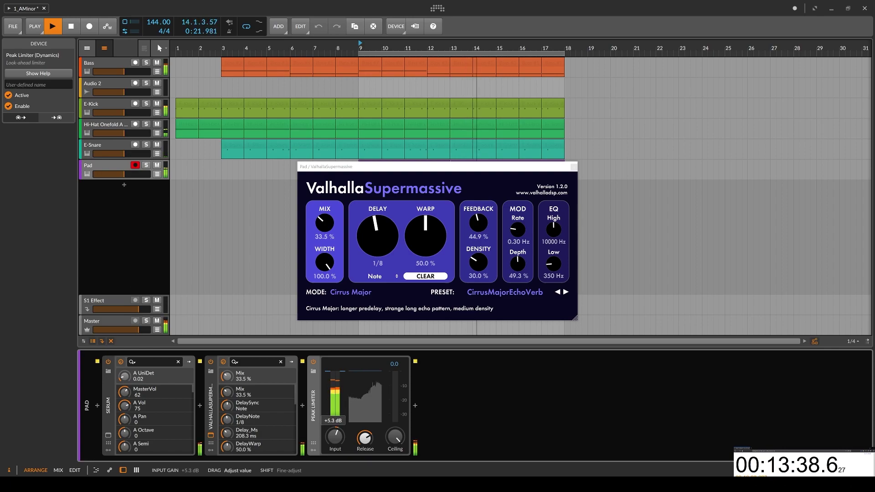
{"action": "left_click_drag", "start_coordinate": [335, 436], "coordinate": [334, 435]}
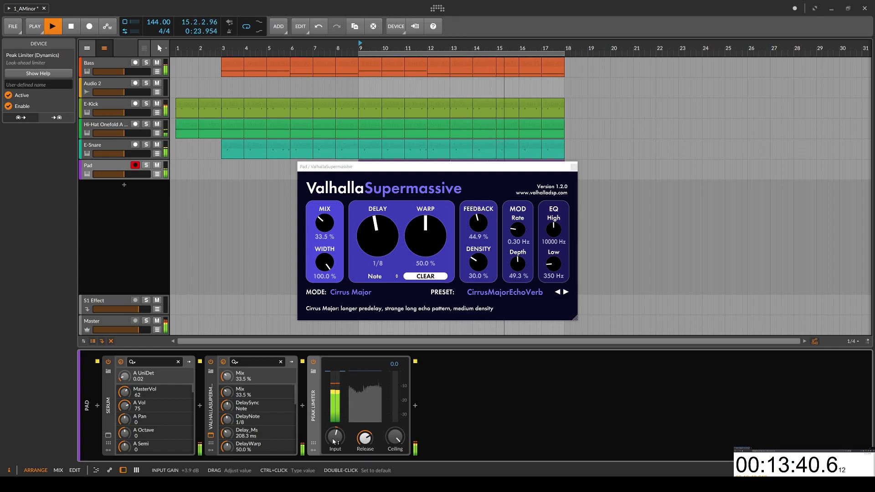
Bypass ValhallaSupermassive on the Pad track and replace the Peak Limiter with the TAL-Reverb-2 plug-in
{"action": "left_click", "coordinate": [211, 363]}
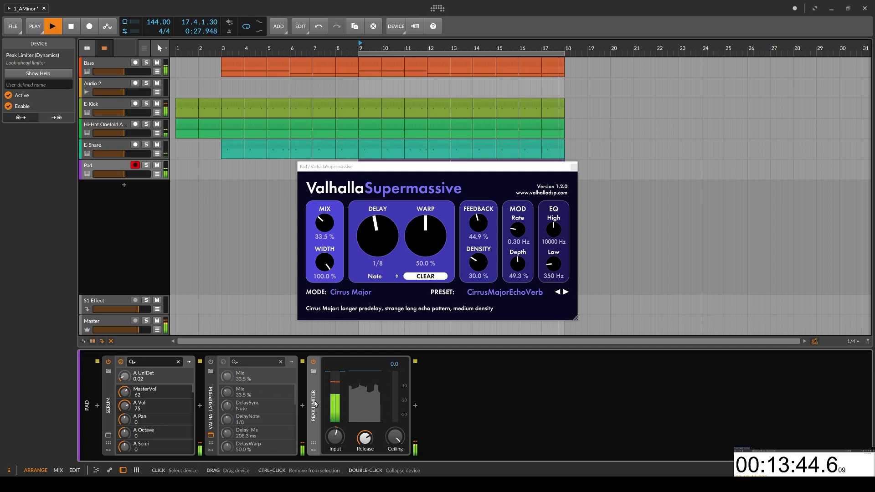
{"action": "key", "text": "Delete"}
{"action": "double_click", "coordinate": [374, 392]}
{"action": "type", "text": "tal"}
{"action": "key", "text": "Down"}
{"action": "key", "text": "Down"}
{"action": "key", "text": "Down"}
{"action": "key", "text": "Down"}
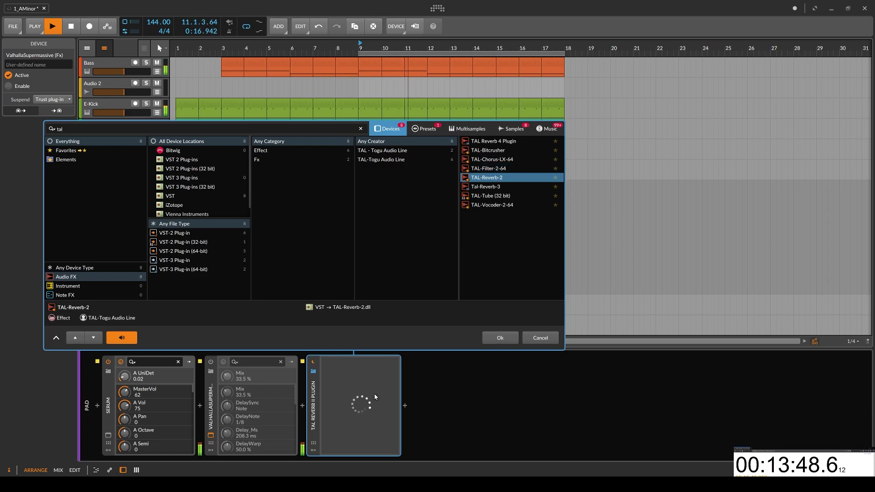
{"action": "key", "text": "Return"}
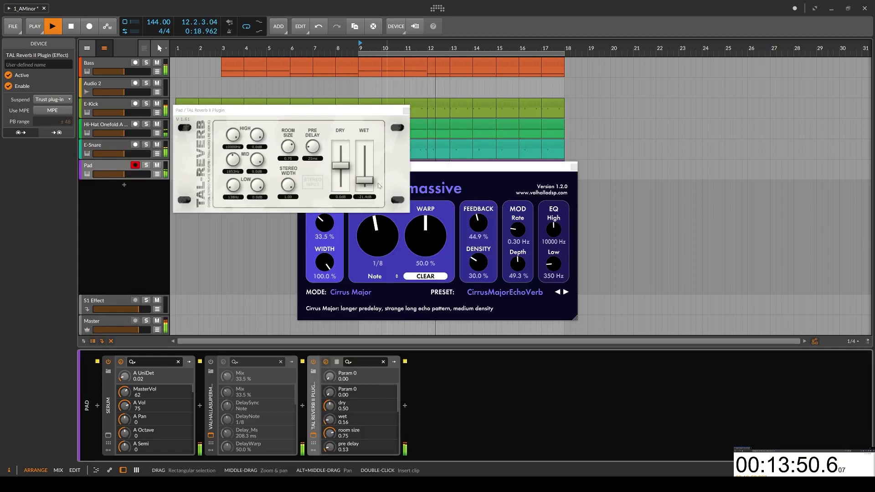
Set TAL Reverb II's room size to 0.63 and wet level to 0.35, and close both reverb windows
{"action": "left_click_drag", "start_coordinate": [364, 180], "coordinate": [366, 177]}
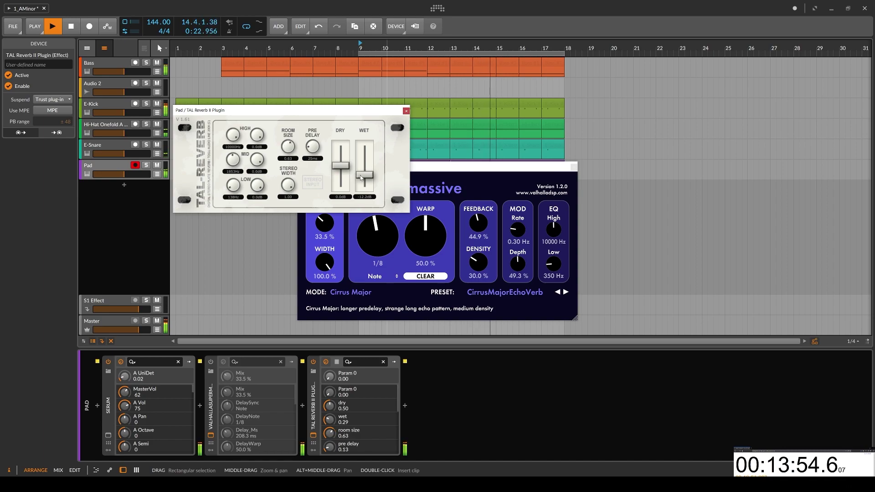
{"action": "left_click_drag", "start_coordinate": [360, 177], "coordinate": [363, 177]}
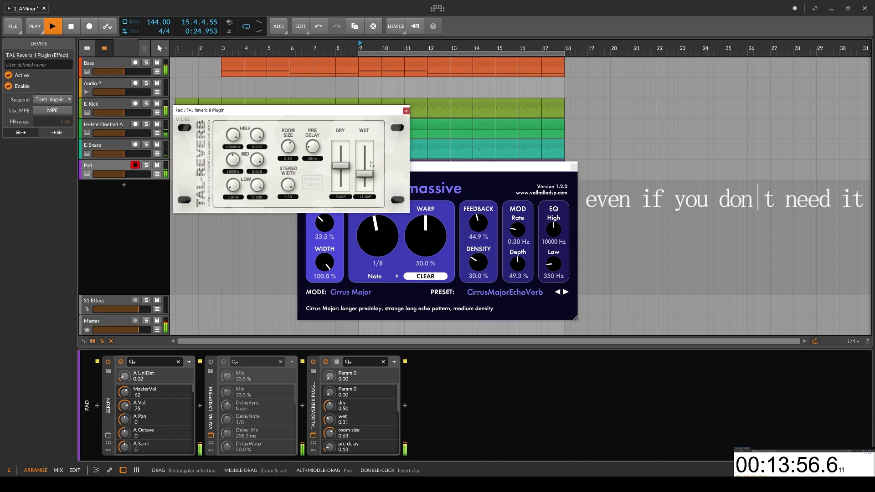
{"action": "left_click", "coordinate": [405, 111]}
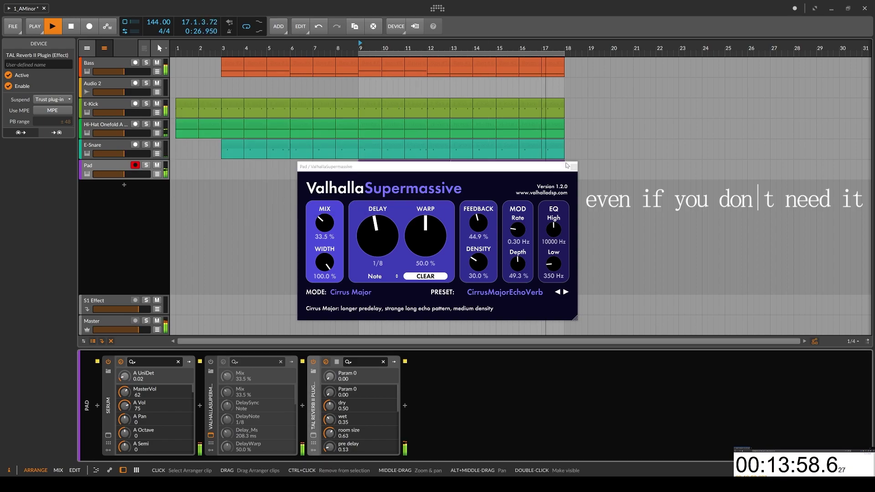
{"action": "left_click", "coordinate": [573, 167]}
Reopen Serum and enable its MG Low 12 filter with the cutoff at 1047
{"action": "left_click", "coordinate": [109, 435]}
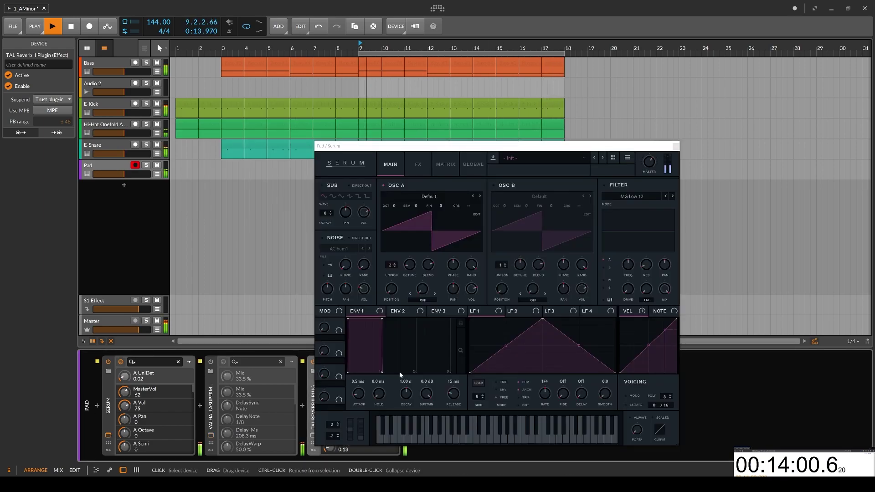
{"action": "left_click_drag", "start_coordinate": [628, 266], "coordinate": [627, 259]}
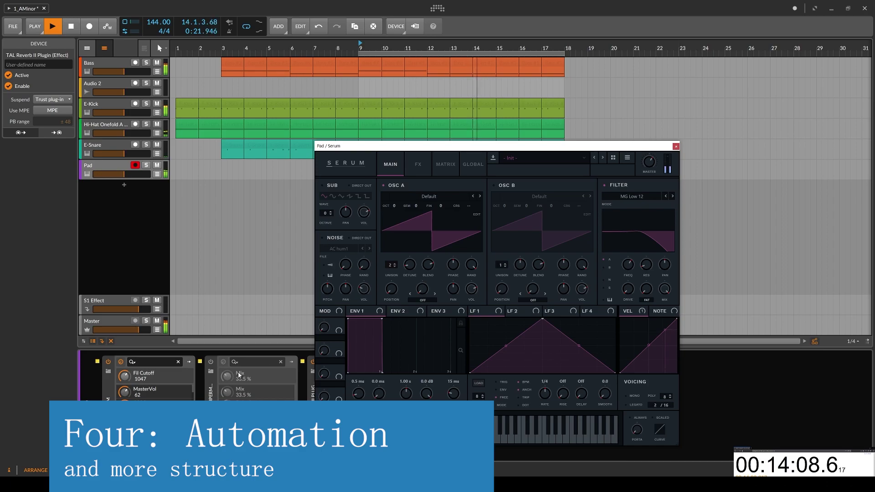
Add a Macro modulator to Serum and map it to Fil Cutoff with an amount of +1.000
{"action": "left_click", "coordinate": [109, 450]}
{"action": "left_click", "coordinate": [112, 448]}
{"action": "left_click", "coordinate": [122, 374]}
{"action": "type", "text": "mac"}
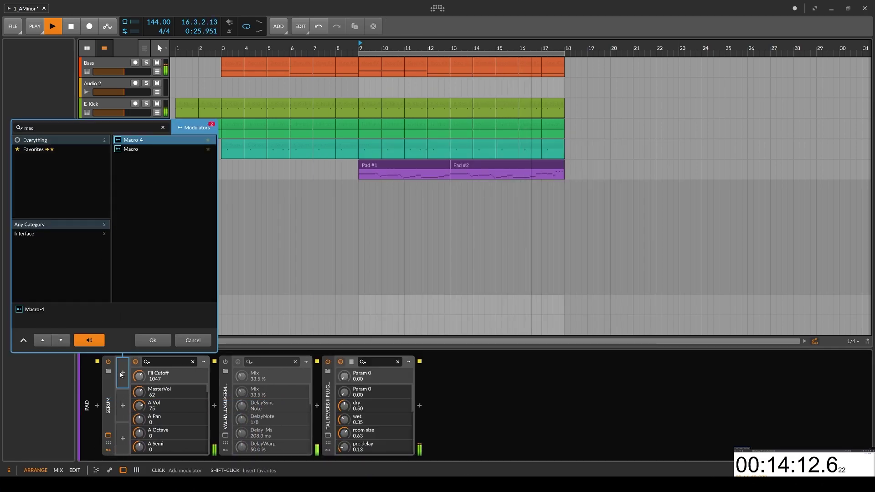
{"action": "key", "text": "Down"}
{"action": "key", "text": "Return"}
{"action": "left_click", "coordinate": [131, 384]}
{"action": "left_click_drag", "start_coordinate": [158, 376], "coordinate": [158, 319]}
{"action": "left_click", "coordinate": [132, 385]}
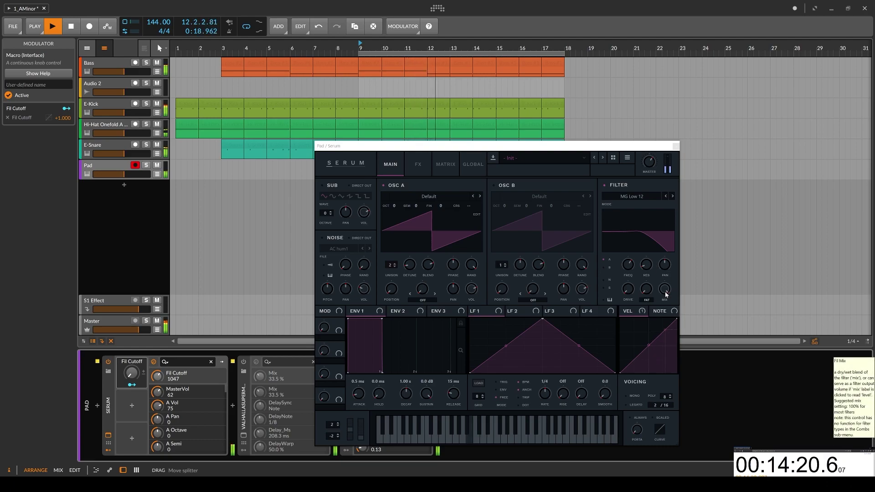
Map the macro to Serum's Fil Mix with an amount of +1.000 and set the base filter mix to 0
{"action": "left_click_drag", "start_coordinate": [665, 294], "coordinate": [664, 297]}
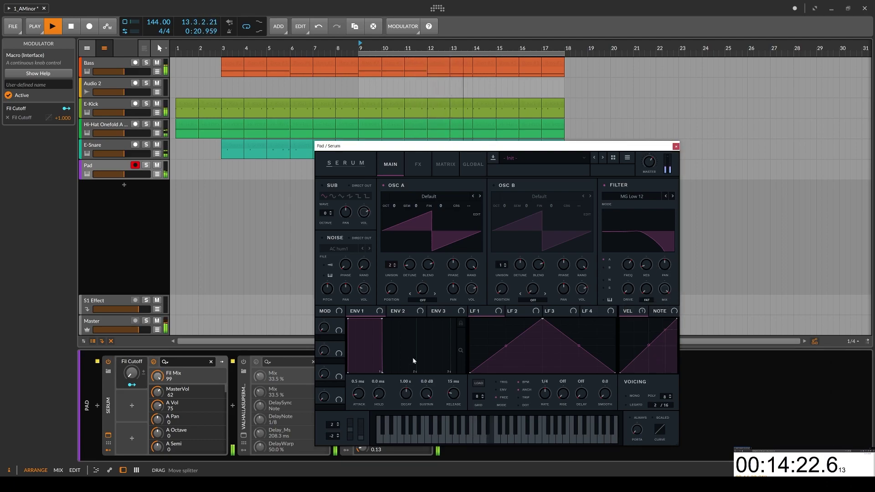
{"action": "left_click", "coordinate": [131, 384]}
{"action": "left_click_drag", "start_coordinate": [158, 375], "coordinate": [157, 337]}
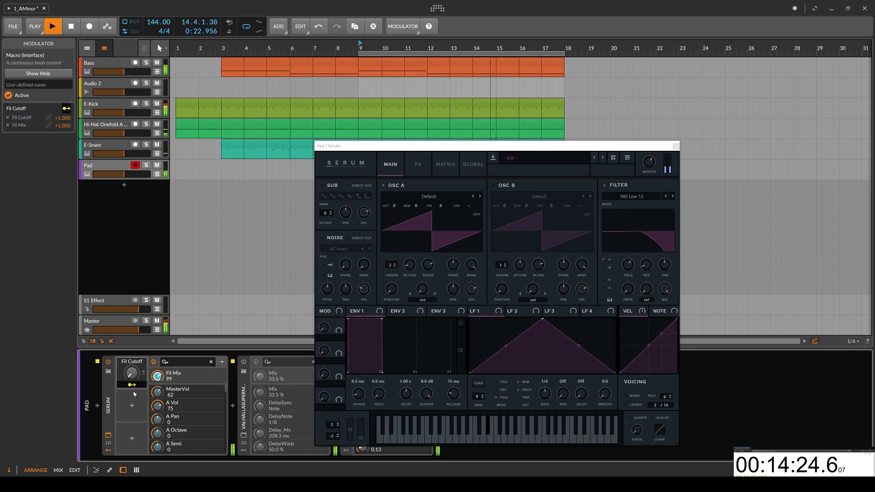
{"action": "left_click_drag", "start_coordinate": [661, 298], "coordinate": [646, 407]}
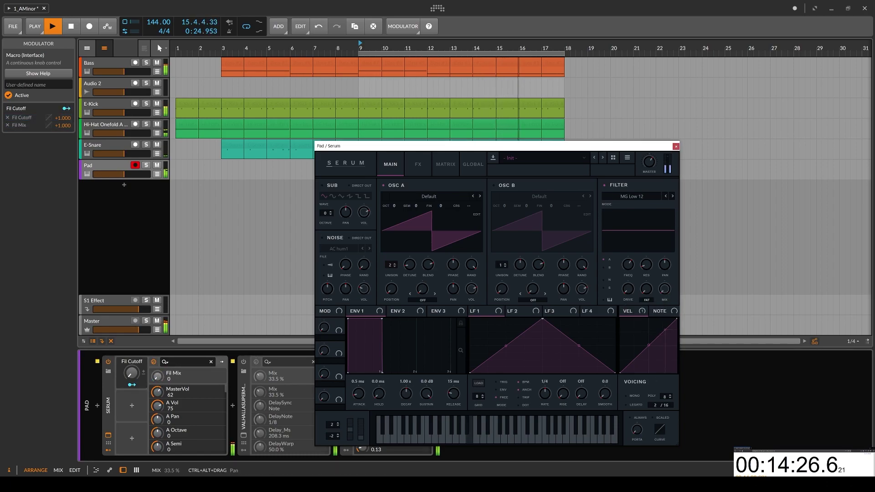
{"action": "left_click", "coordinate": [132, 385]}
Remove the Fil Cutoff mapping from the macro, try out the macro knob and close Serum
{"action": "left_click", "coordinate": [136, 421]}
{"action": "left_click", "coordinate": [137, 300]}
{"action": "left_click_drag", "start_coordinate": [132, 373], "coordinate": [132, 352]}
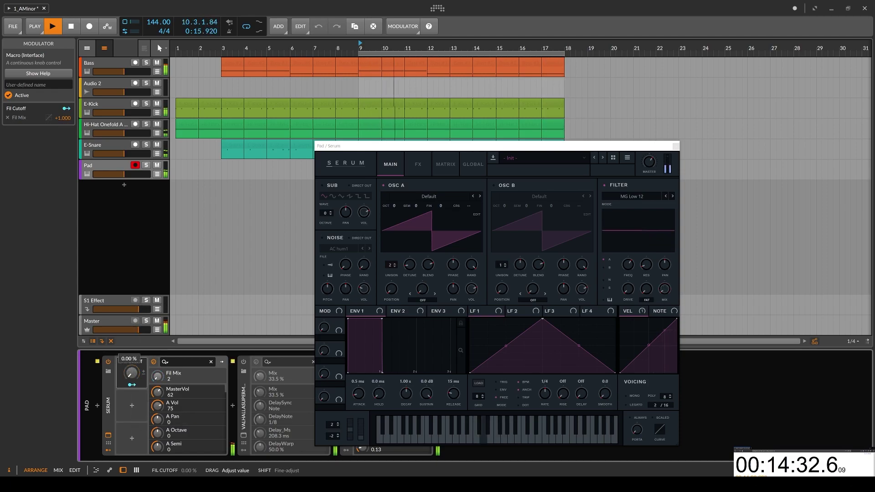
{"action": "left_click", "coordinate": [676, 146]}
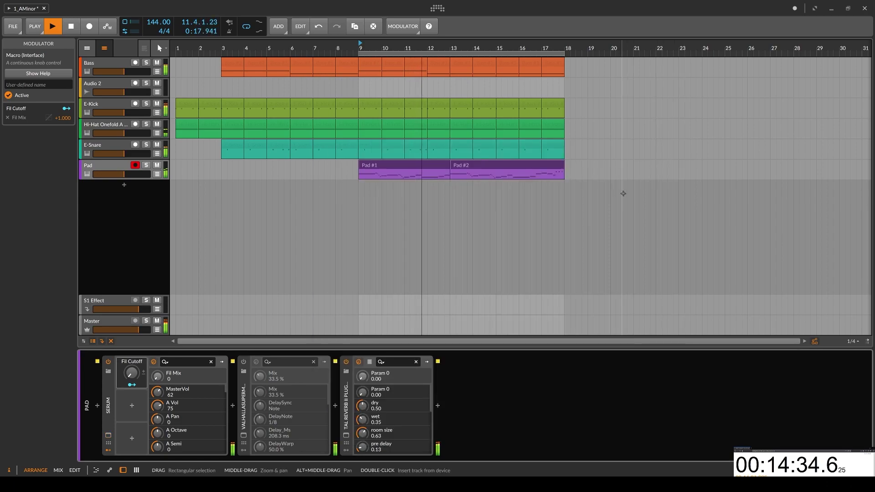
Copy the two Pad clips to start at bar 18 and shorten the first copy to a length of 1.3.0.00
{"action": "left_click_drag", "start_coordinate": [403, 164], "coordinate": [600, 163]}
{"action": "left_click", "coordinate": [665, 168]}
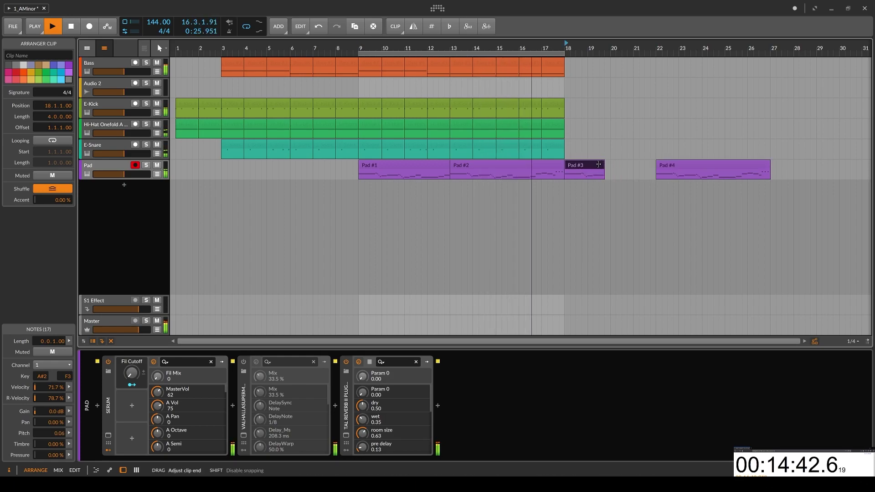
{"action": "left_click_drag", "start_coordinate": [598, 164], "coordinate": [598, 165]}
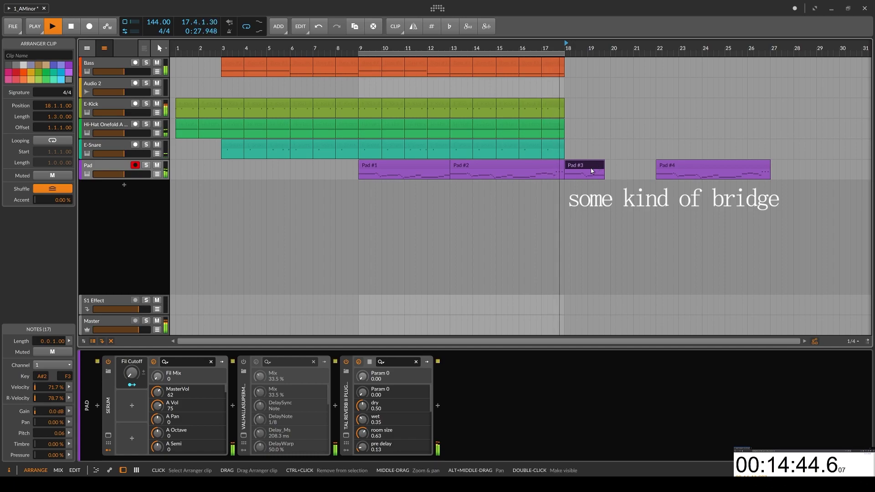
Automate the Fil Cutoff macro as a ramp from bar 18 to 99.3 % at 19.4.1.00, and lengthen the loop region to 10.3.0.00
{"action": "right_click", "coordinate": [131, 374]}
{"action": "left_click", "coordinate": [172, 400]}
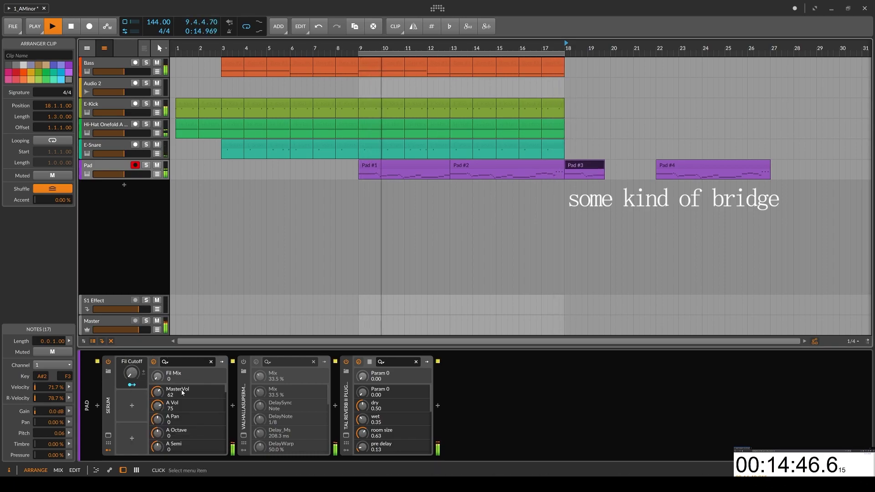
{"action": "left_click_drag", "start_coordinate": [568, 189], "coordinate": [604, 181]}
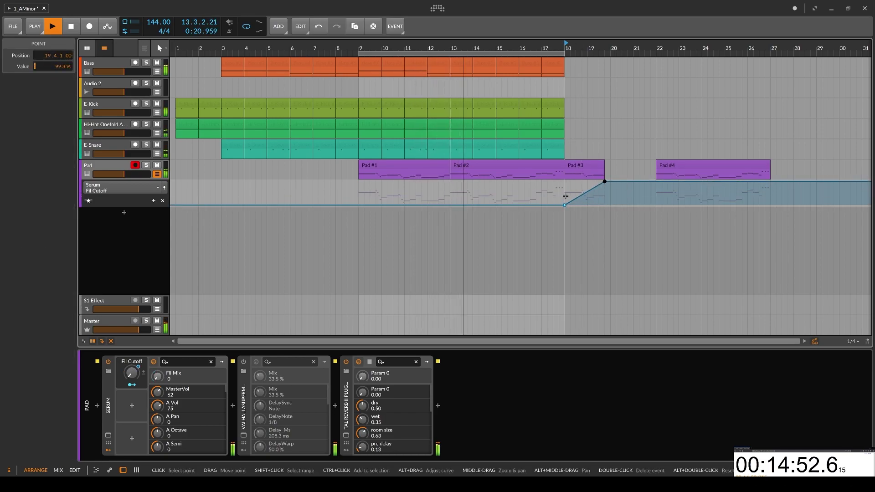
{"action": "left_click_drag", "start_coordinate": [565, 54], "coordinate": [604, 53]}
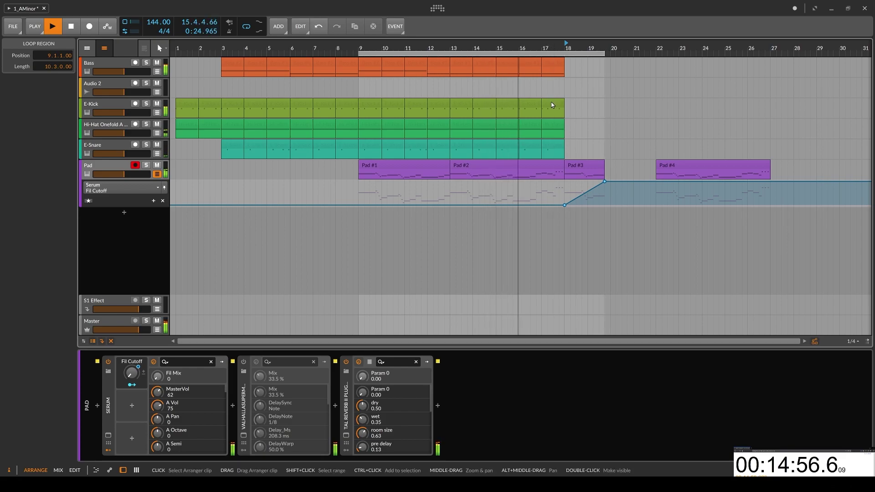
Duplicate the last two one-bar clips of E-Snare and E-Kick into bars 18 and 19
{"action": "left_click", "coordinate": [548, 144]}
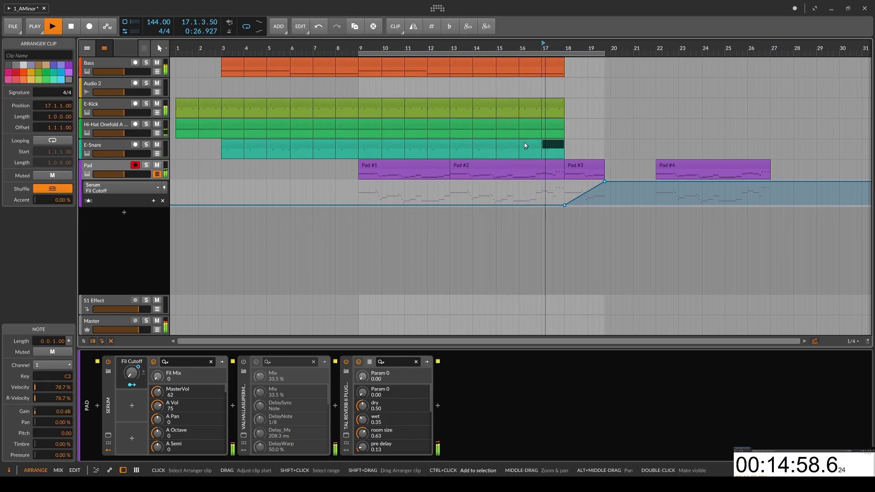
{"action": "left_click", "coordinate": [524, 145], "text": "ctrl"}
{"action": "left_click_drag", "start_coordinate": [535, 147], "coordinate": [579, 147]}
{"action": "left_click", "coordinate": [552, 104]}
{"action": "left_click", "coordinate": [524, 104], "text": "ctrl"}
{"action": "key", "text": "ctrl+d"}
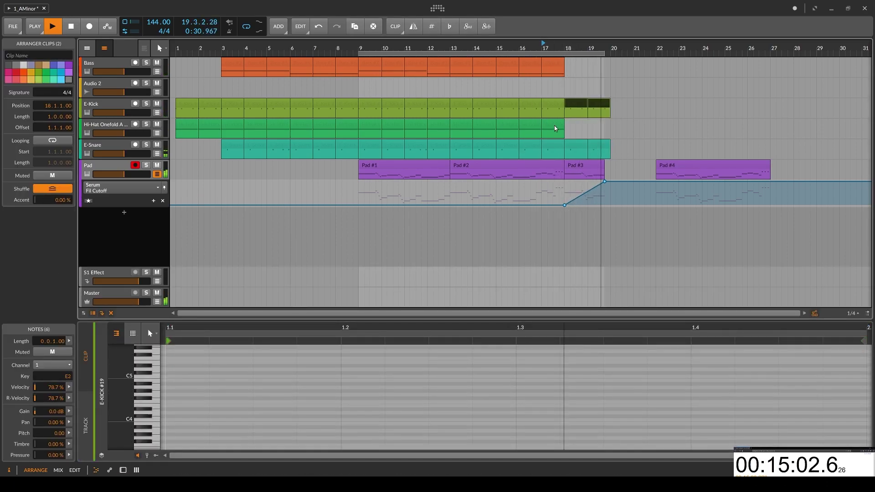
Reshape the Fil Cutoff automation to start high at bar 18 and drop to 0.00 % at 19.4.1.00, and delete the Pad clip at bar 22
{"action": "left_click_drag", "start_coordinate": [565, 205], "coordinate": [604, 205]}
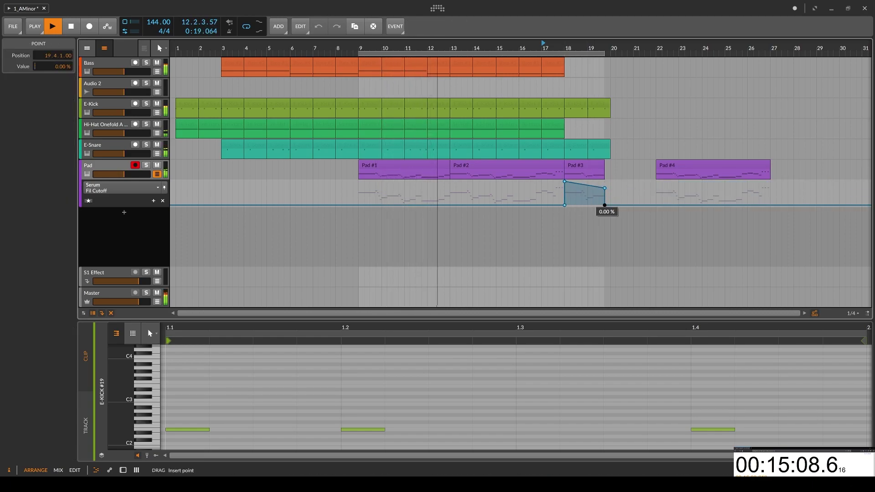
{"action": "left_click", "coordinate": [678, 166]}
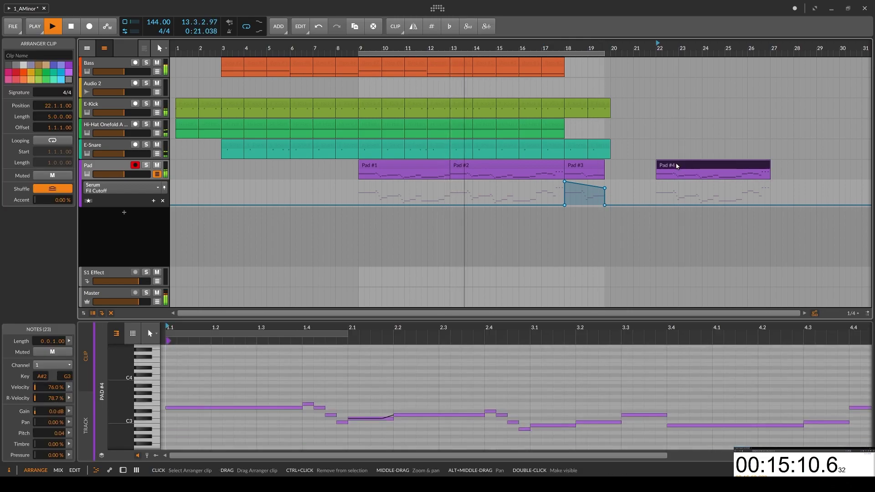
{"action": "key", "text": "Delete"}
Copy all tracks' clips from bars 9 to 17 to bar 20 and extend the loop region to 20 bars
{"action": "left_click", "coordinate": [486, 164]}
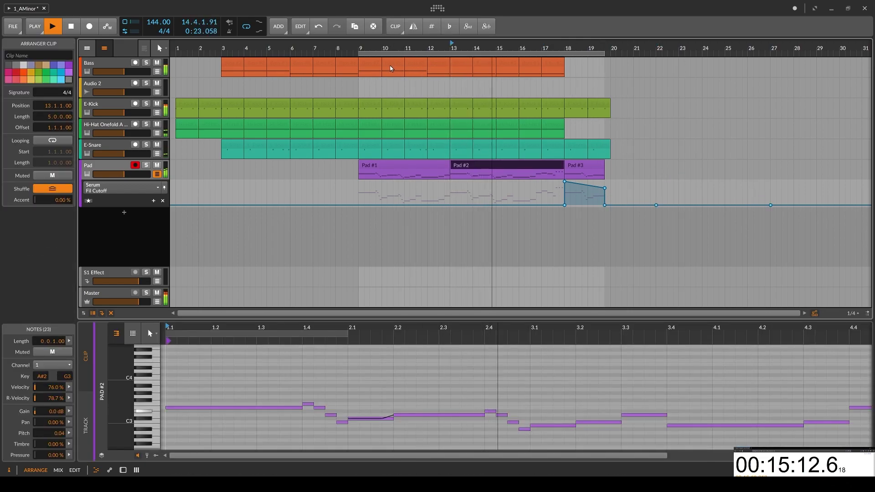
{"action": "left_click", "coordinate": [370, 68], "text": "shift"}
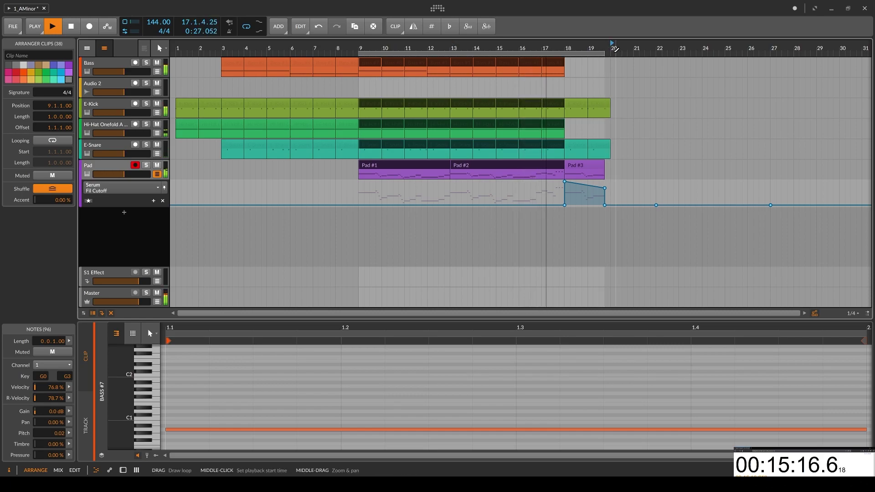
{"action": "left_click", "coordinate": [610, 61]}
{"action": "key", "text": "ctrl+v"}
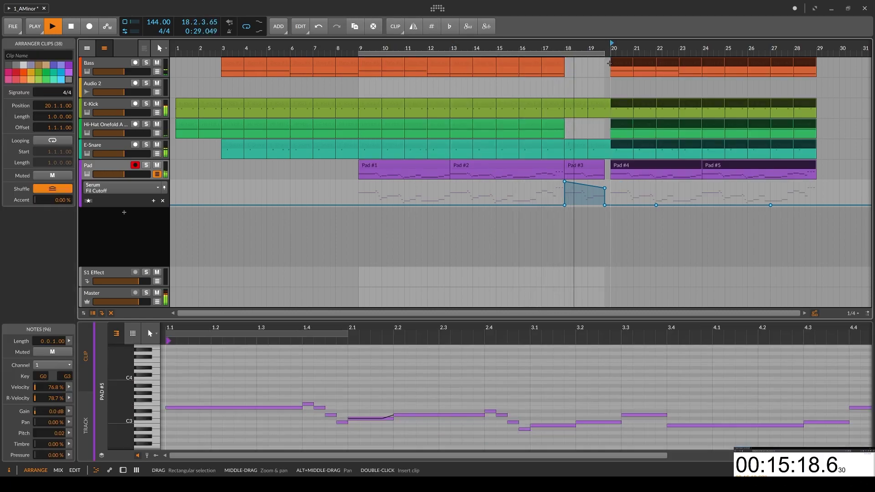
{"action": "left_click_drag", "start_coordinate": [601, 54], "coordinate": [816, 53]}
{"action": "left_click_drag", "start_coordinate": [604, 53], "coordinate": [370, 57]}
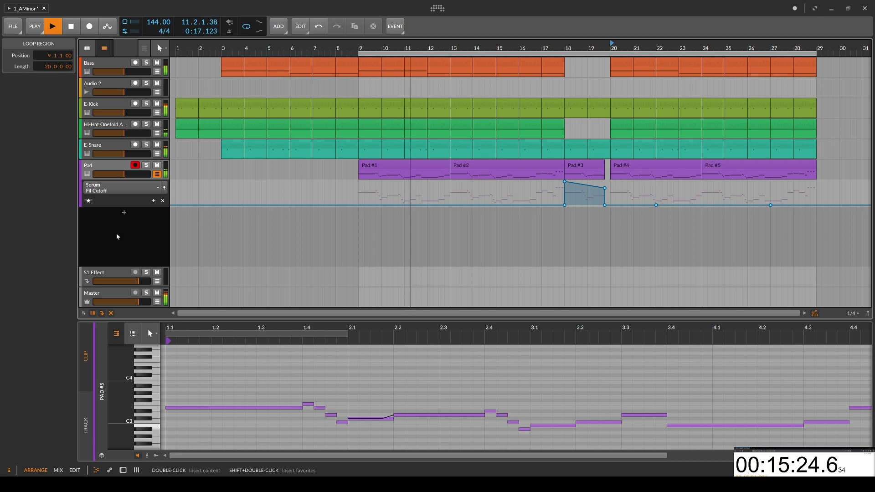
Automate the Master volume to rise from bar 18 to +5.0 dB at 19.4.1.00 and fall to +1.2 dB at 20.1.1.00
{"action": "left_click", "coordinate": [157, 301]}
{"action": "left_click", "coordinate": [117, 288]}
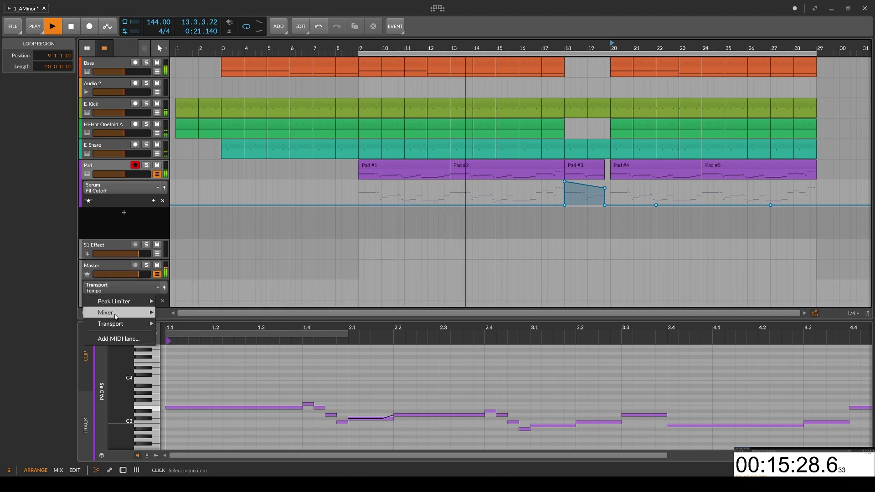
{"action": "mouse_move", "coordinate": [116, 316]}
{"action": "left_click", "coordinate": [180, 309]}
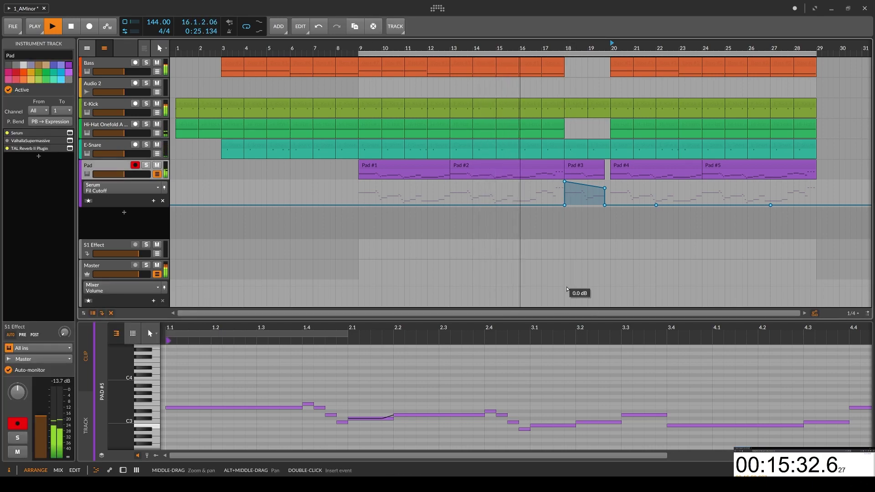
{"action": "double_click", "coordinate": [566, 287]}
{"action": "left_click_drag", "start_coordinate": [582, 286], "coordinate": [604, 281]}
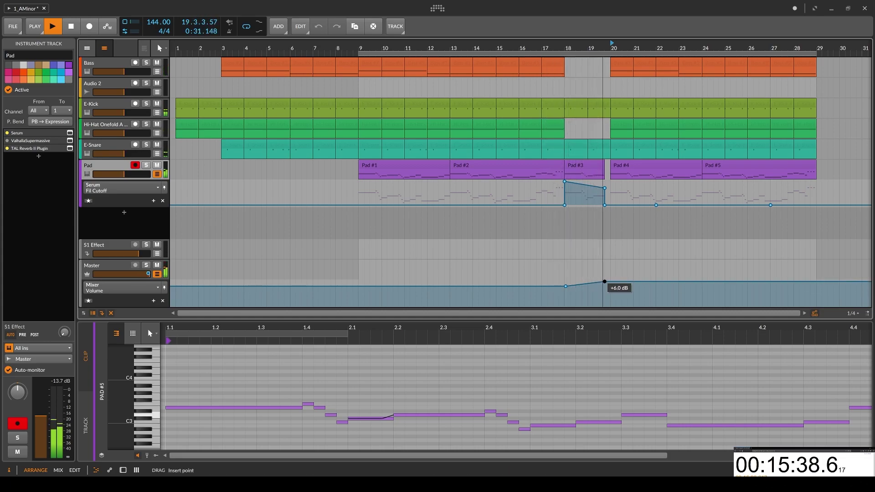
{"action": "left_click_drag", "start_coordinate": [604, 281], "coordinate": [605, 283]}
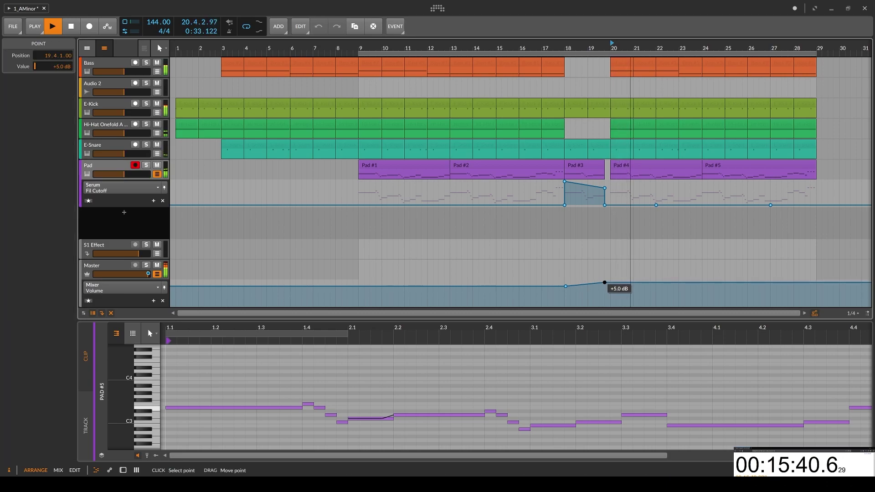
{"action": "left_click", "coordinate": [610, 285]}
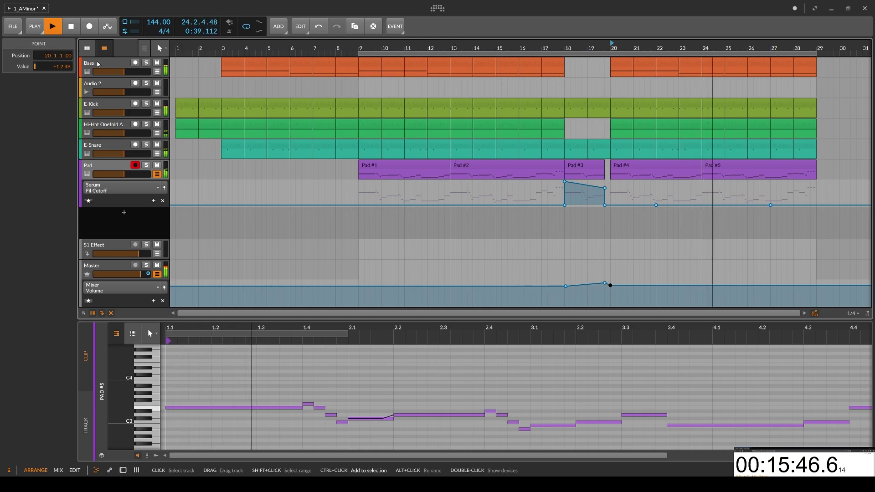
Save the project and select the Bass track
{"action": "key", "text": "ctrl+s"}
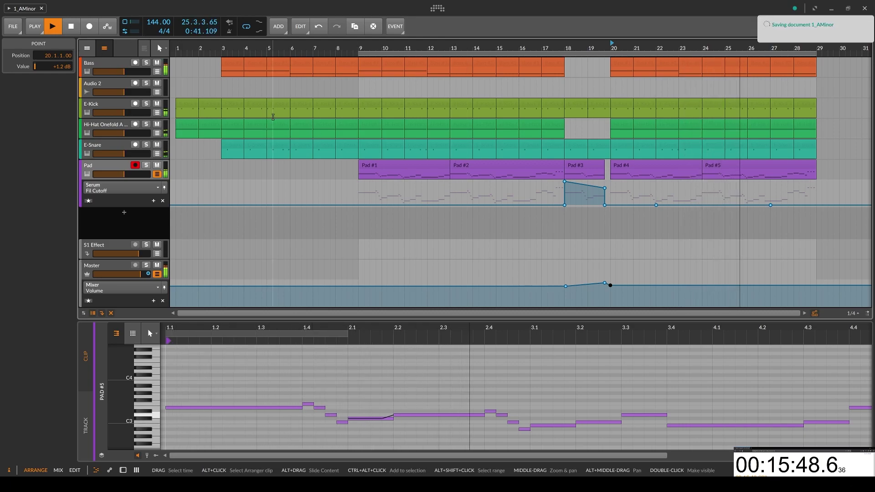
{"action": "left_click", "coordinate": [92, 65]}
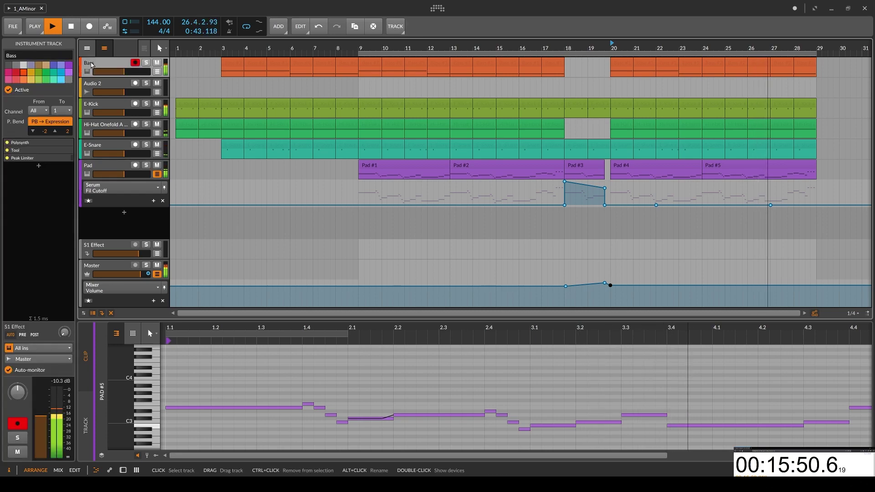
Group the tracks from Bass through Pad and name the group 1_Aminor
{"action": "double_click", "coordinate": [93, 66]}
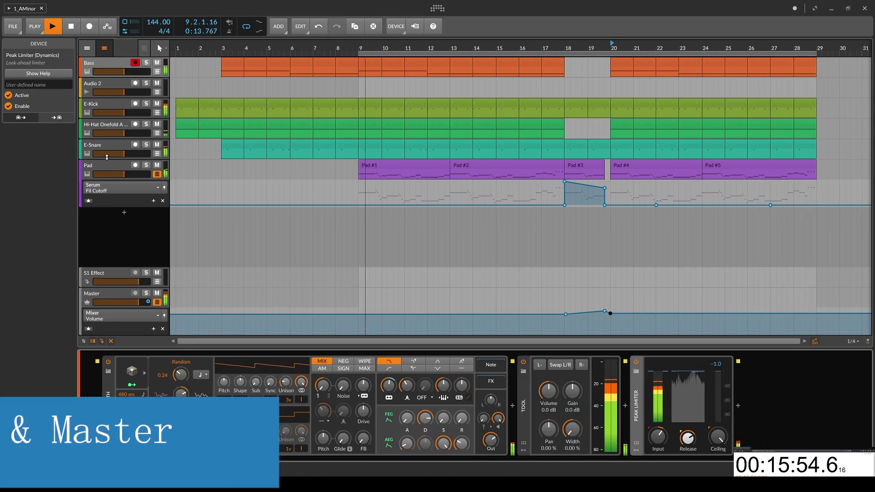
{"action": "left_click", "coordinate": [92, 167], "text": "shift"}
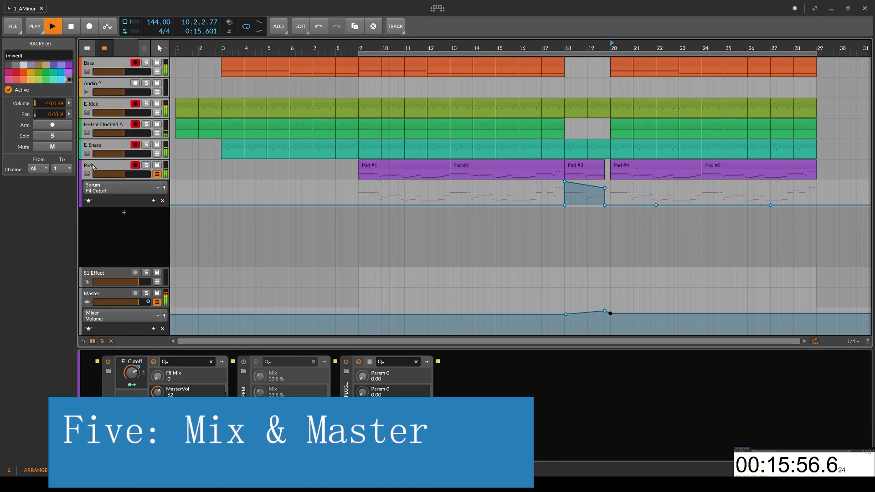
{"action": "key", "text": "ctrl+g"}
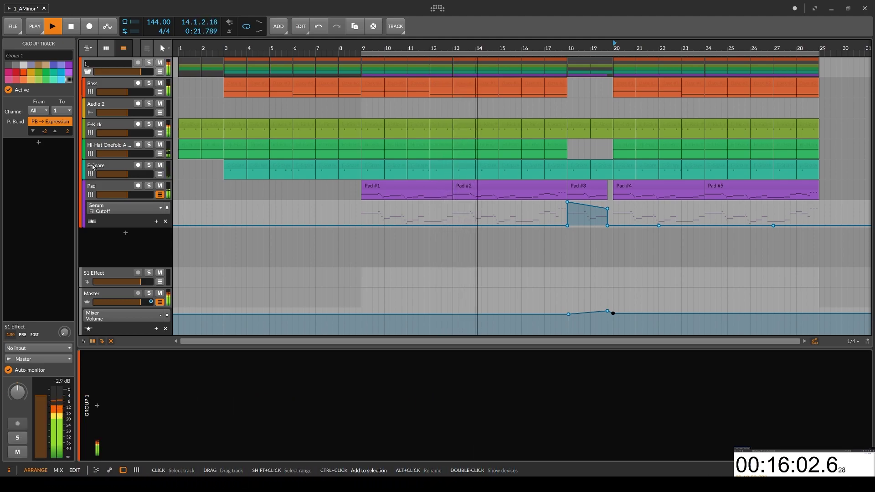
{"action": "type", "text": "1_Aminor"}
{"action": "key", "text": "Return"}
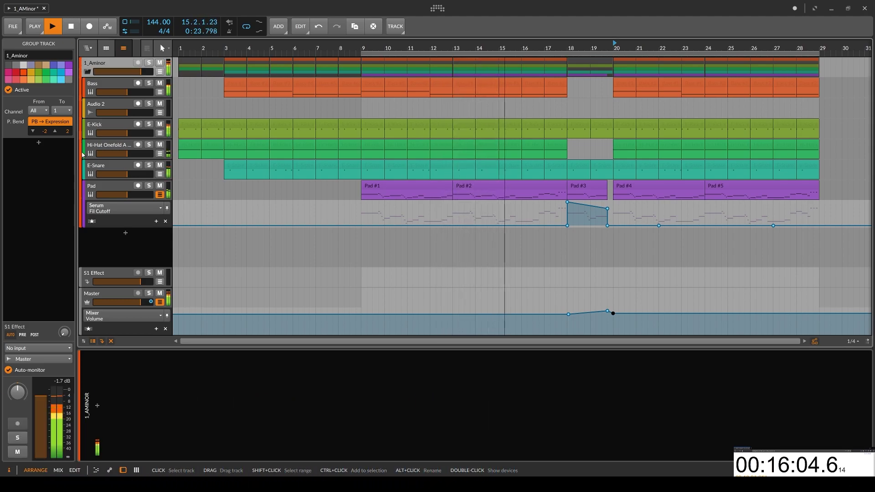
Insert the RoughRider3 compressor on the 1_Aminor group track and close its plug-in window
{"action": "left_click", "coordinate": [97, 406]}
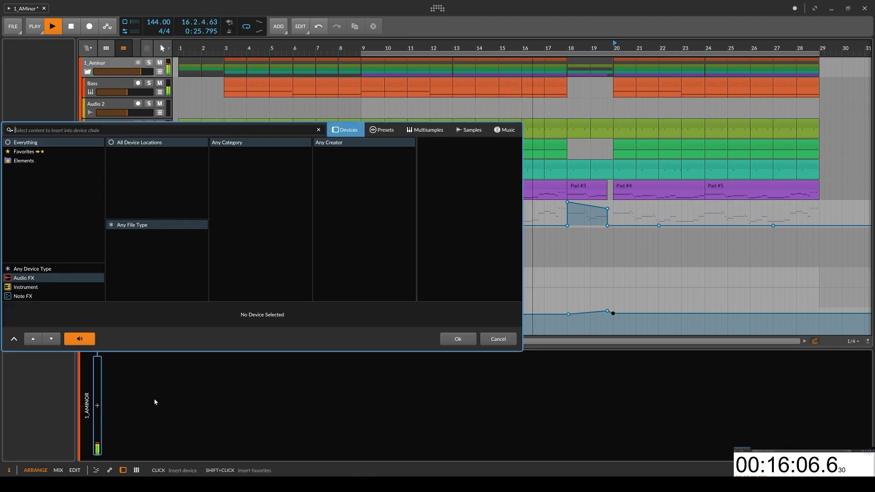
{"action": "type", "text": "rough"}
{"action": "key", "text": "Return"}
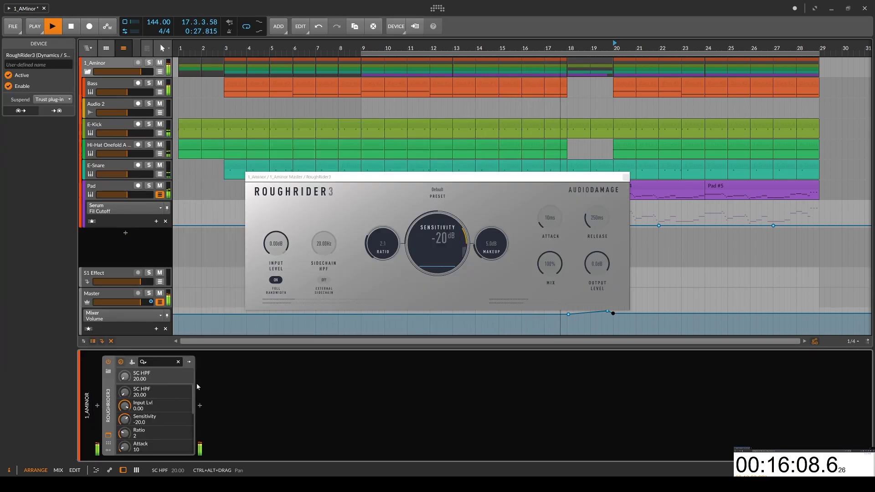
{"action": "left_click", "coordinate": [626, 177]}
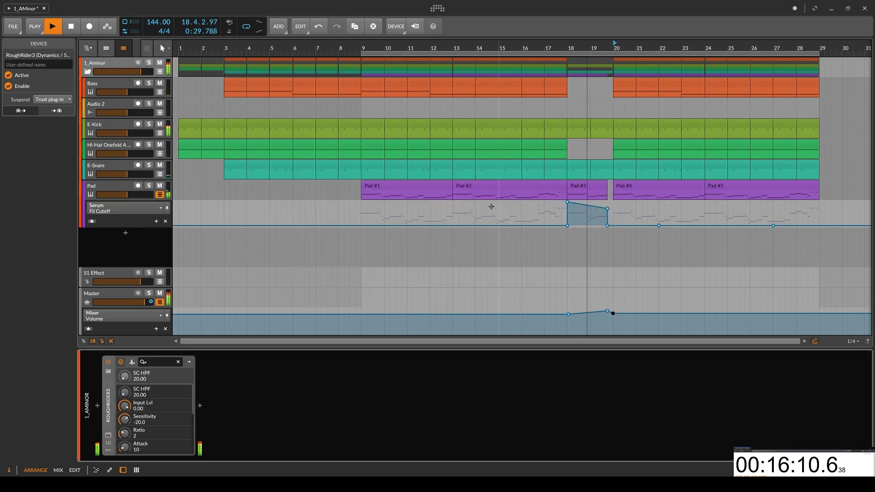
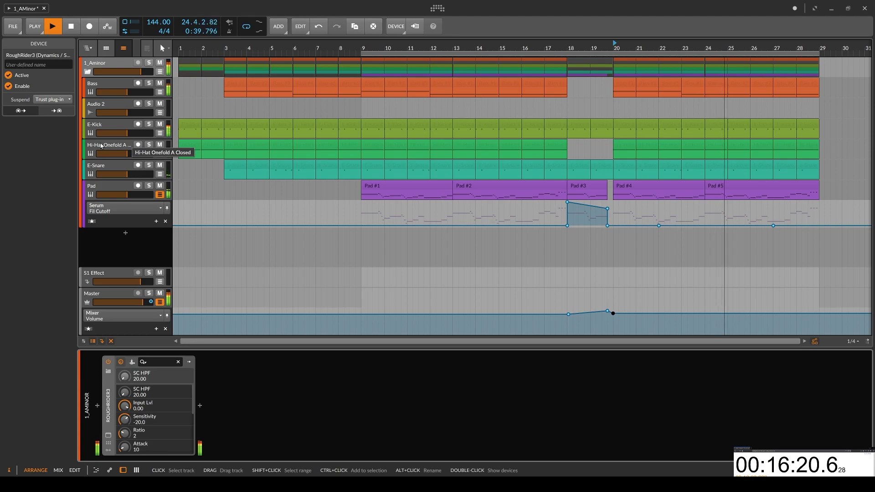
Add an Audio Sidechain modulator to the Tool device on the Bass track
{"action": "left_click", "coordinate": [109, 87]}
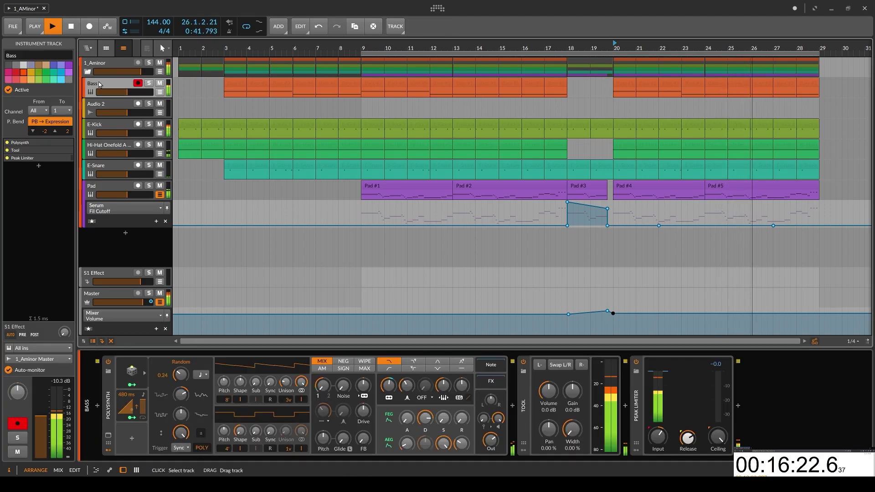
{"action": "left_click", "coordinate": [523, 449]}
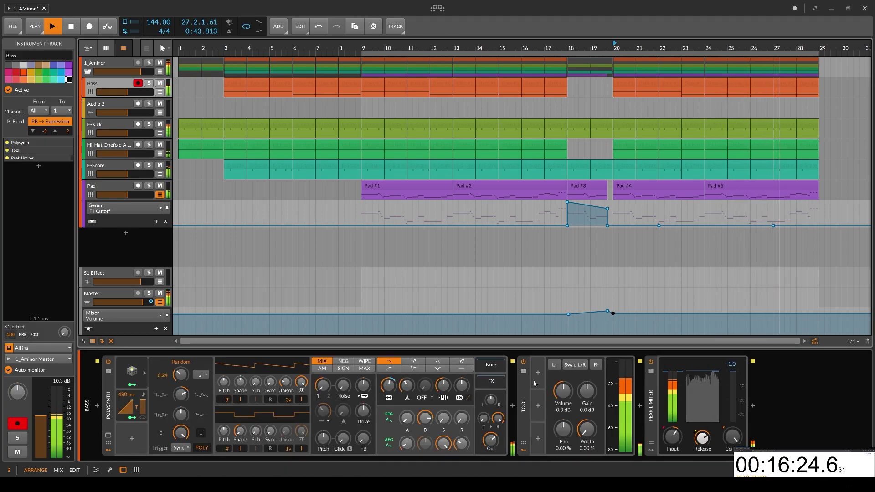
{"action": "left_click", "coordinate": [538, 376]}
{"action": "type", "text": "audio"}
{"action": "key", "text": "Down"}
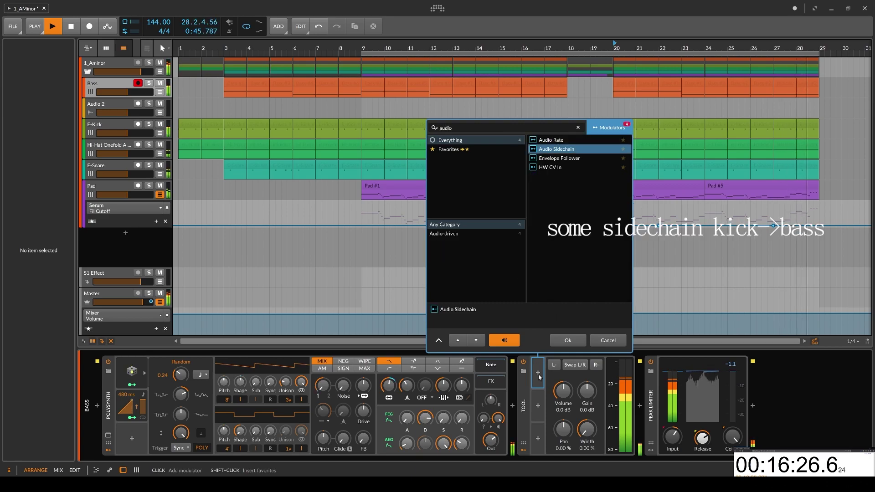
{"action": "key", "text": "Return"}
Set the Audio Sidechain source to E-Kick (POST) and modulate the Tool's volume by -0.195
{"action": "left_click", "coordinate": [548, 380]}
{"action": "left_click", "coordinate": [603, 371]}
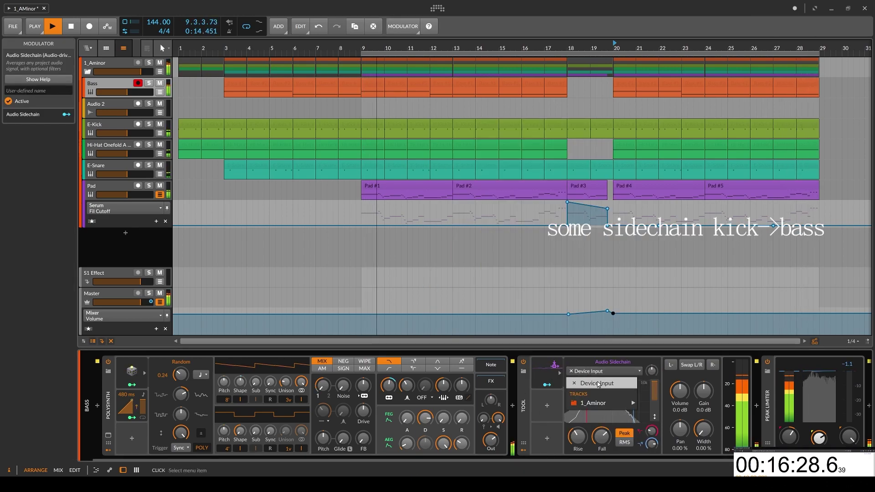
{"action": "mouse_move", "coordinate": [601, 403]}
{"action": "mouse_move", "coordinate": [683, 430]}
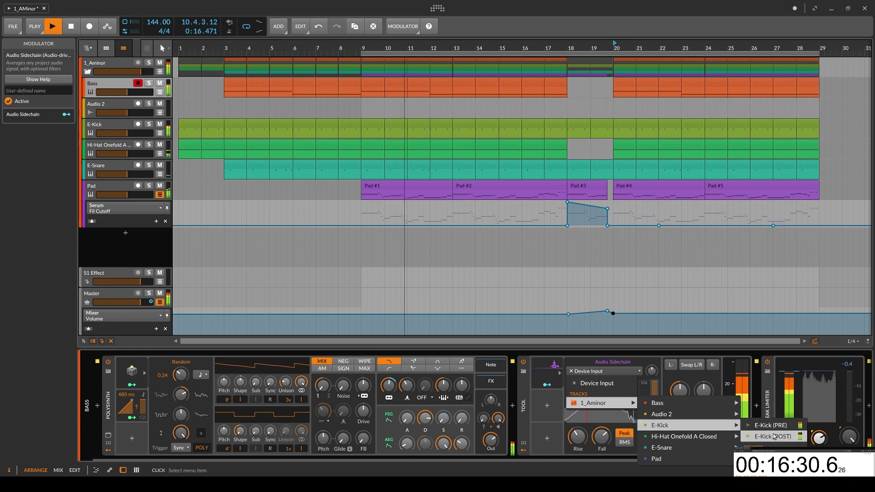
{"action": "left_click", "coordinate": [770, 436]}
{"action": "left_click", "coordinate": [546, 385]}
{"action": "left_click_drag", "start_coordinate": [679, 390], "coordinate": [680, 409]}
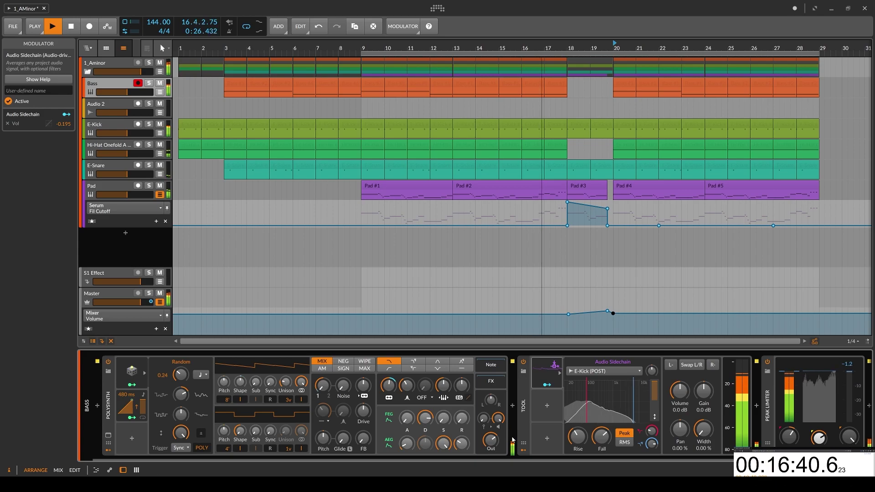
Insert an EQ+ between the Tool and the Peak Limiter on the Bass track
{"action": "scroll", "coordinate": [691, 426], "scroll_direction": "right", "scroll_amount": 1}
{"action": "left_click", "coordinate": [742, 404]}
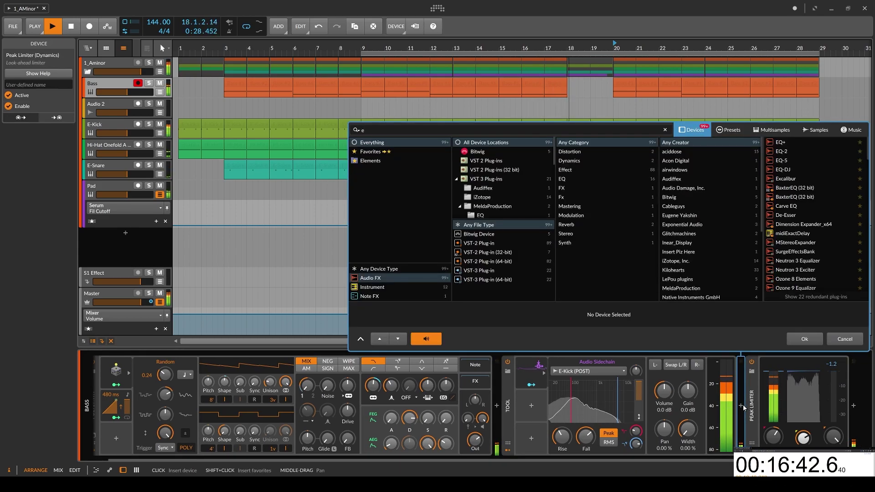
{"action": "type", "text": "eq"}
{"action": "key", "text": "Return"}
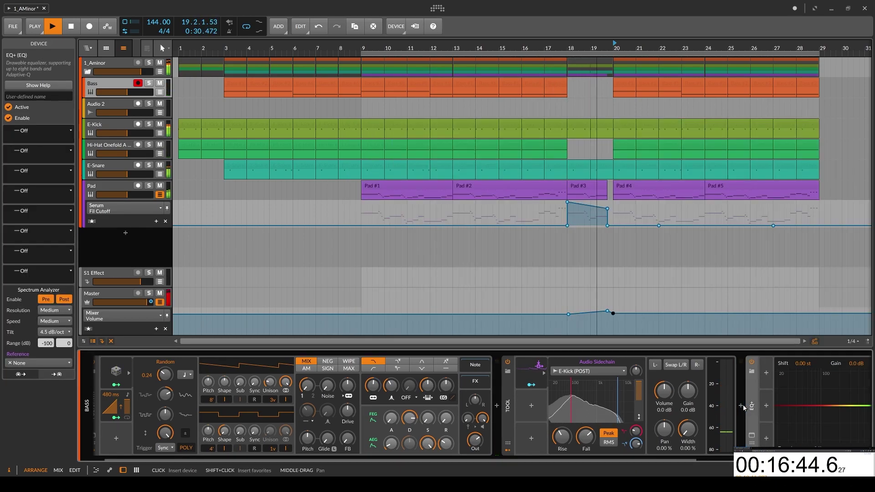
{"action": "left_click_drag", "start_coordinate": [636, 458], "coordinate": [780, 458]}
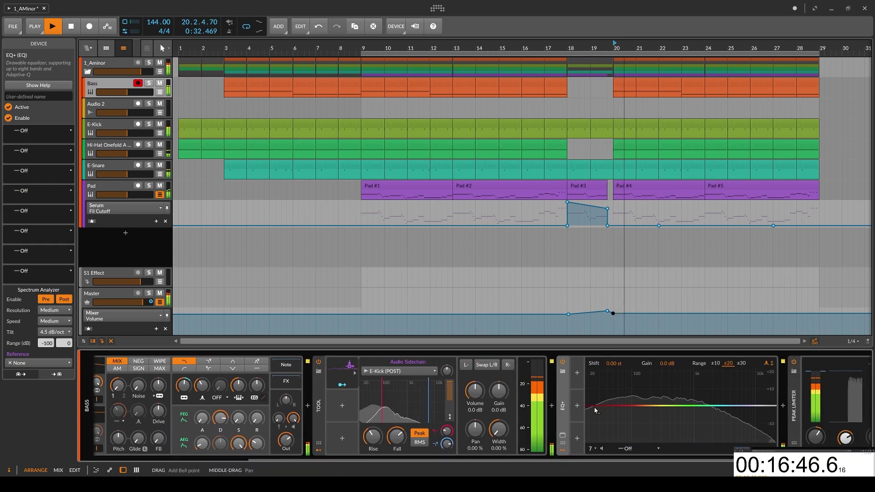
On the Bass EQ+, add a Low-cut 8 band at about 24 Hz and a +3.9 dB bell at 611 Hz
{"action": "double_click", "coordinate": [592, 409]}
{"action": "right_click", "coordinate": [593, 409]}
{"action": "left_click", "coordinate": [629, 386]}
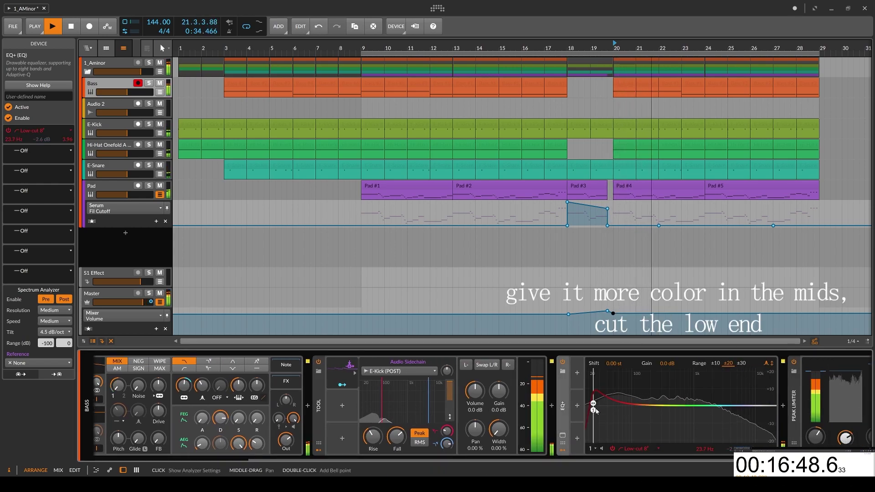
{"action": "left_click_drag", "start_coordinate": [594, 444], "coordinate": [595, 447]}
{"action": "left_click_drag", "start_coordinate": [680, 406], "coordinate": [680, 398]}
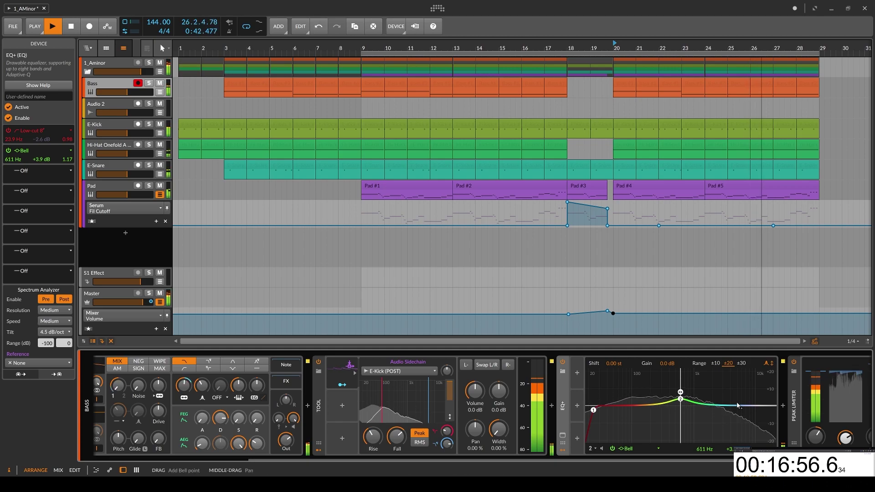
Add a High-cut 1 band at 7.22 kHz and a +0.1 dB bell at 7.69 kHz to the Bass EQ+
{"action": "right_click", "coordinate": [757, 405]}
{"action": "left_click", "coordinate": [760, 420]}
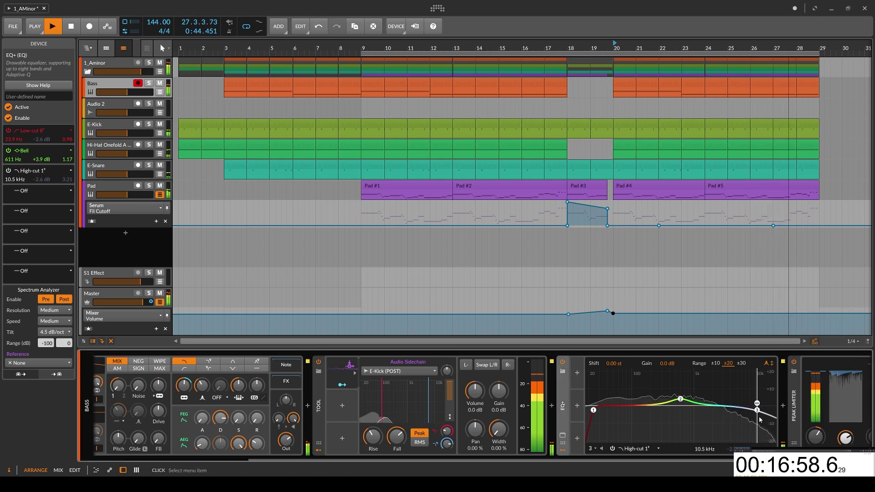
{"action": "double_click", "coordinate": [748, 405]}
{"action": "left_click_drag", "start_coordinate": [757, 410], "coordinate": [746, 409]}
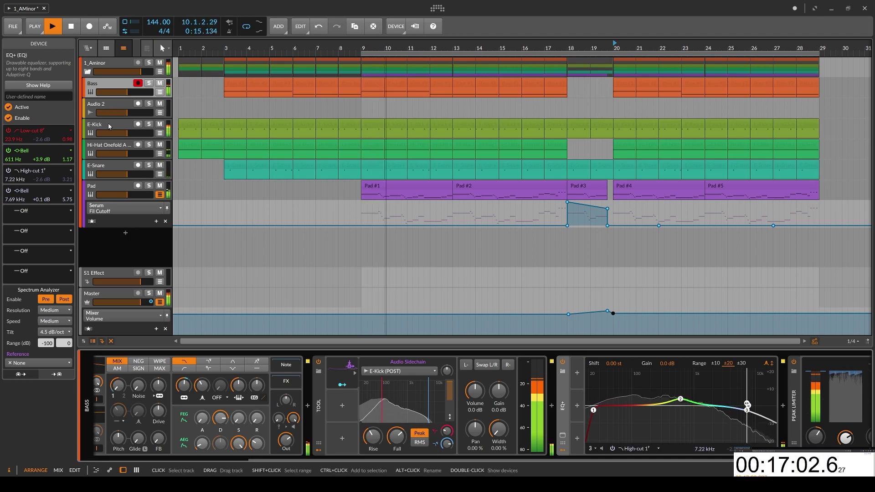
Insert the Hard-Clip preset after the EQ-2 on the E-Kick track
{"action": "left_click", "coordinate": [109, 124]}
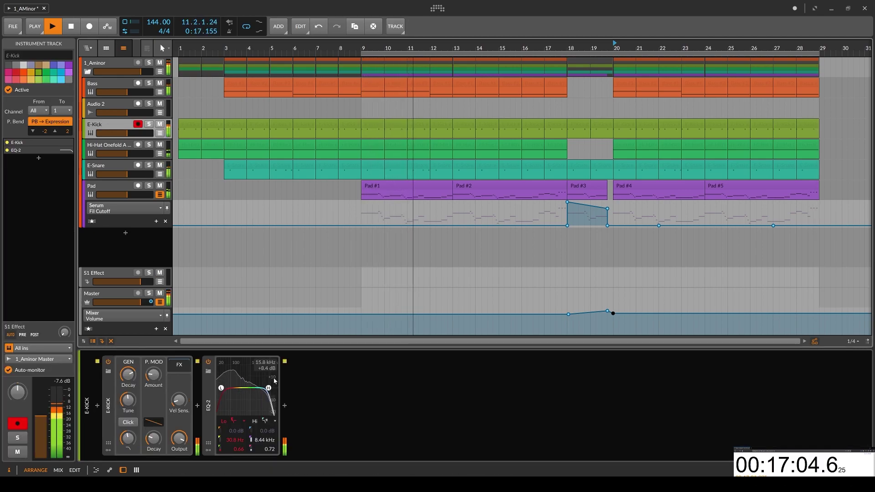
{"action": "left_click", "coordinate": [306, 407]}
{"action": "type", "text": "hard"}
{"action": "left_click", "coordinate": [404, 132]}
{"action": "left_click", "coordinate": [464, 151]}
{"action": "left_click", "coordinate": [474, 339]}
Set the Hard-Clip input to +3.4 dB and compare the kick with the device bypassed and enabled
{"action": "left_click_drag", "start_coordinate": [316, 390], "coordinate": [316, 347]}
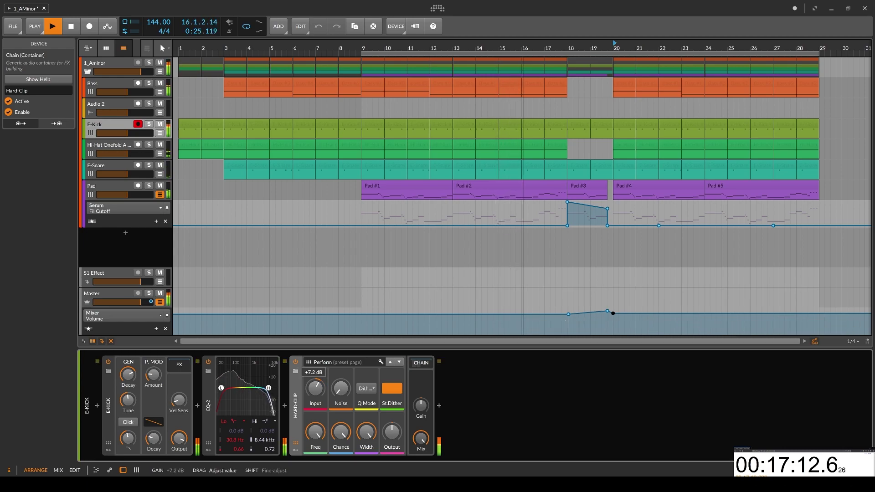
{"action": "left_click_drag", "start_coordinate": [315, 388], "coordinate": [316, 388]}
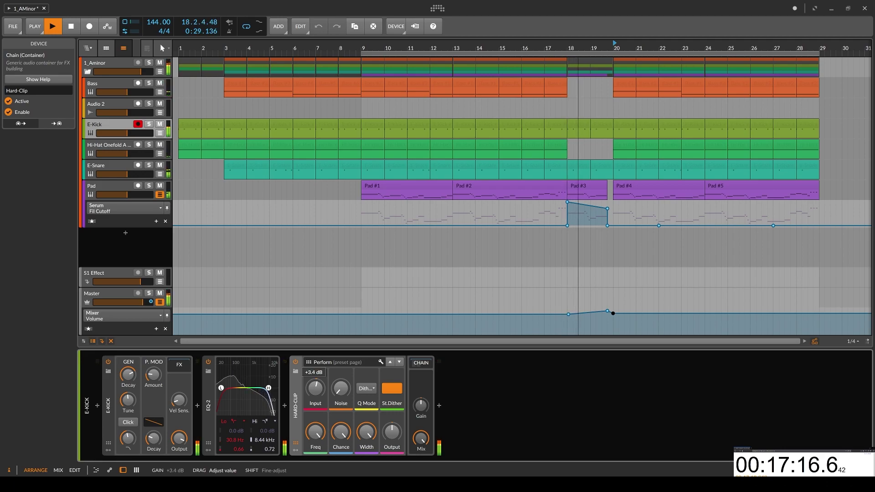
{"action": "left_click", "coordinate": [296, 362]}
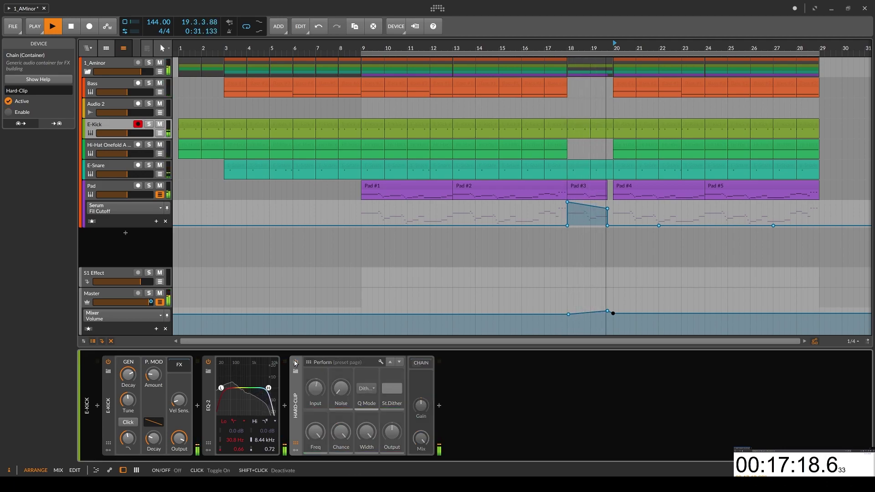
{"action": "left_click", "coordinate": [295, 362]}
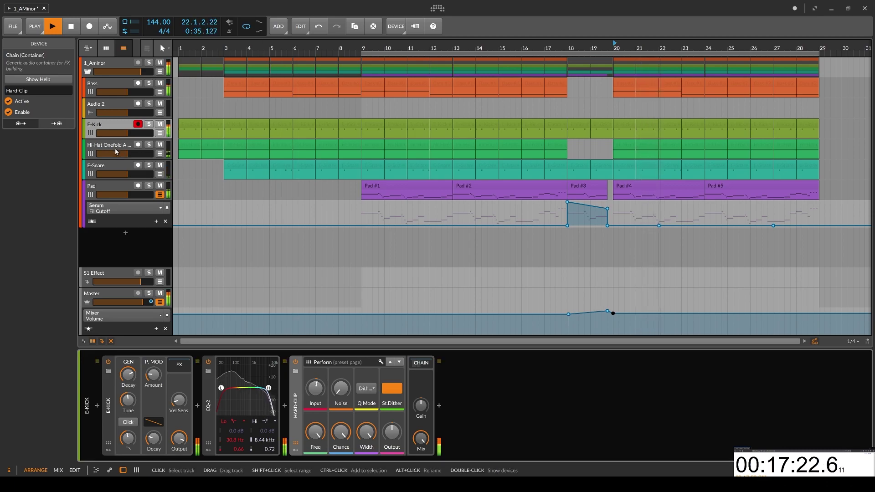
Insert an EQ+ in the Pad track's device chain
{"action": "left_click", "coordinate": [109, 185]}
{"action": "double_click", "coordinate": [449, 409]}
{"action": "type", "text": "eq"}
{"action": "key", "text": "Return"}
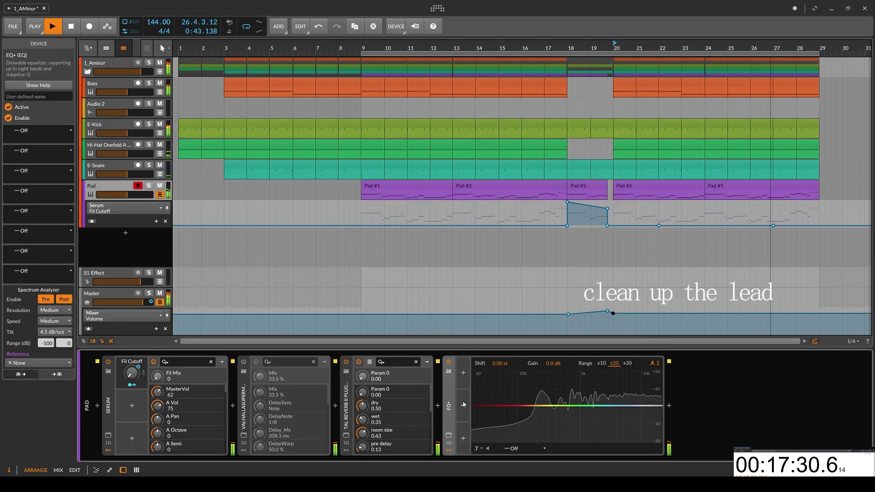
Place the Pad's EQ+ before the TAL reverb and add a Low-cut 8 at 137 Hz and a +2.7 dB bell at 305 Hz
{"action": "double_click", "coordinate": [414, 411]}
{"action": "right_click", "coordinate": [414, 411]}
{"action": "left_click", "coordinate": [444, 385]}
{"action": "left_click_drag", "start_coordinate": [417, 404], "coordinate": [445, 400]}
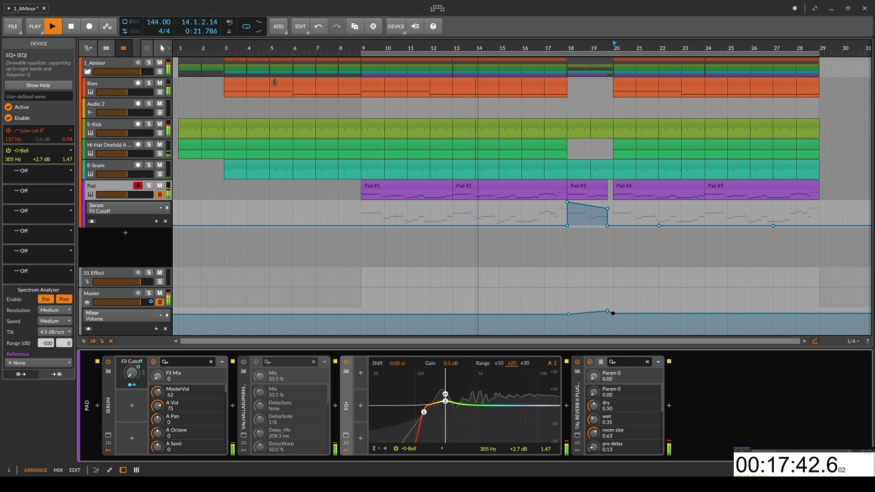
Add a +1.5 dB bell at 9.30 kHz to the Pad's EQ+
{"action": "left_click", "coordinate": [110, 84]}
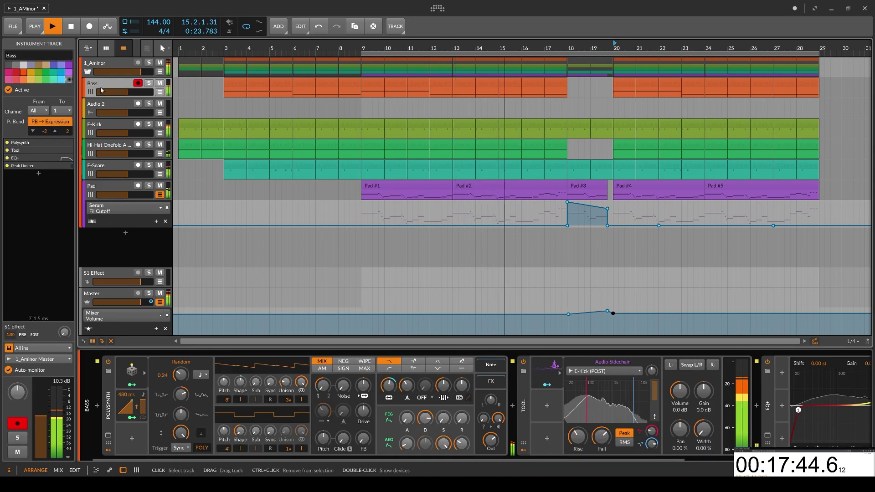
{"action": "left_click", "coordinate": [121, 184]}
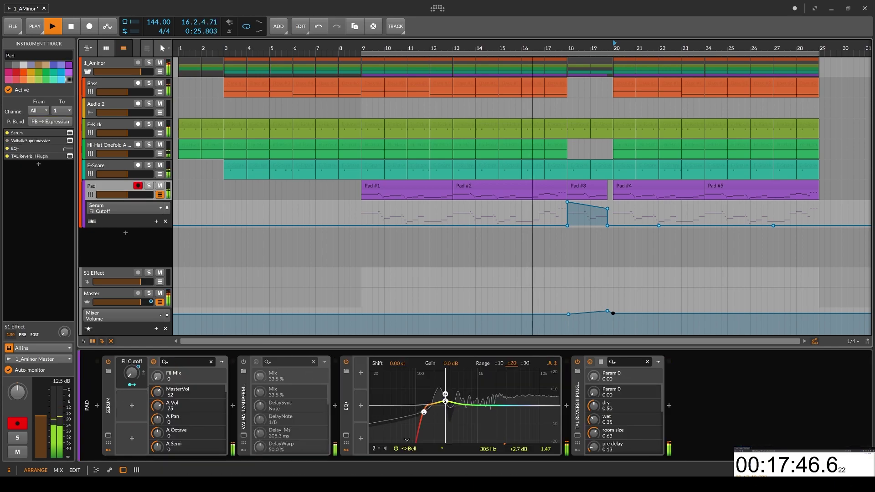
{"action": "left_click", "coordinate": [535, 405]}
{"action": "mouse_move", "coordinate": [534, 406]}
{"action": "left_mouse_down"}
{"action": "mouse_move", "coordinate": [536, 414]}
{"action": "mouse_move", "coordinate": [536, 404]}
{"action": "left_mouse_up"}
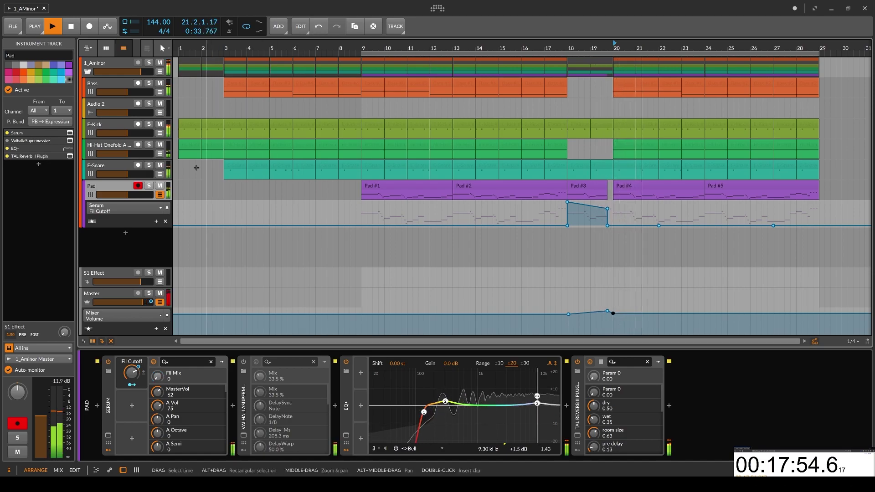
Insert a Tool device after the Sampler on the Hi-Hat Onefold A Closed track
{"action": "left_click", "coordinate": [120, 142]}
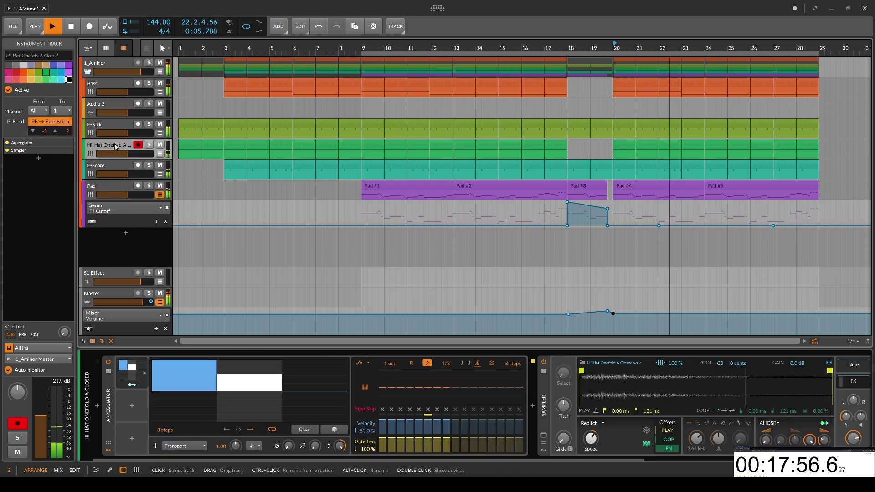
{"action": "left_click_drag", "start_coordinate": [501, 459], "coordinate": [729, 459]}
{"action": "scroll", "coordinate": [754, 384], "scroll_direction": "up", "scroll_amount": 2}
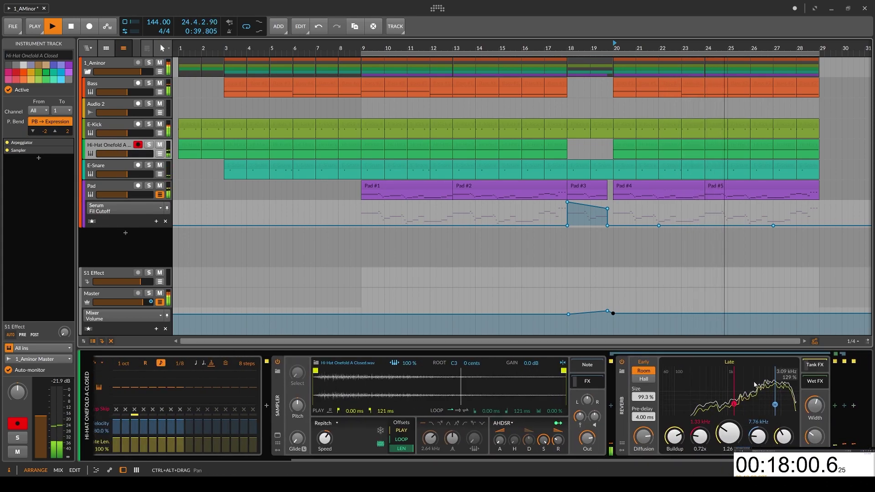
{"action": "scroll", "coordinate": [623, 390], "scroll_direction": "up", "scroll_amount": 8}
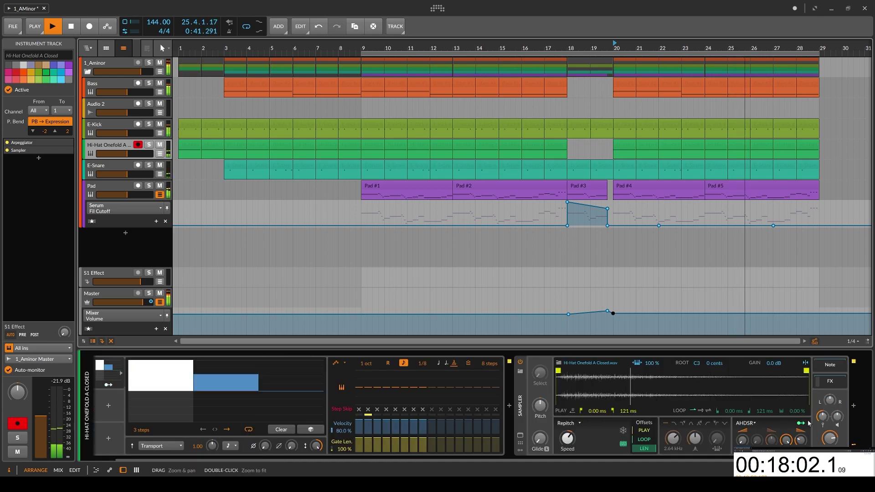
{"action": "left_click", "coordinate": [854, 405]}
{"action": "type", "text": "tool"}
{"action": "key", "text": "Return"}
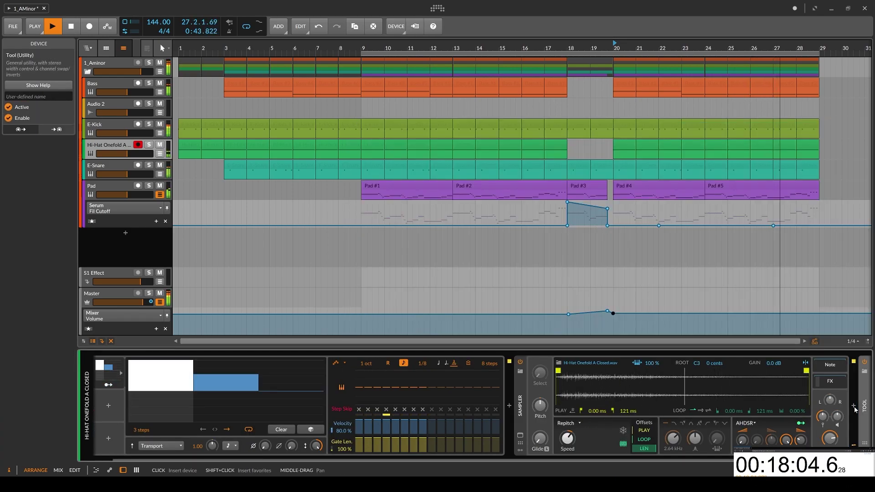
Set the volume of the Tool device on the Hi-Hat Onefold A Closed track to -2 dB
{"action": "left_click_drag", "start_coordinate": [724, 458], "coordinate": [838, 457]}
{"action": "left_click", "coordinate": [775, 392], "text": "ctrl"}
{"action": "type", "text": "-2"}
{"action": "key", "text": "Return"}
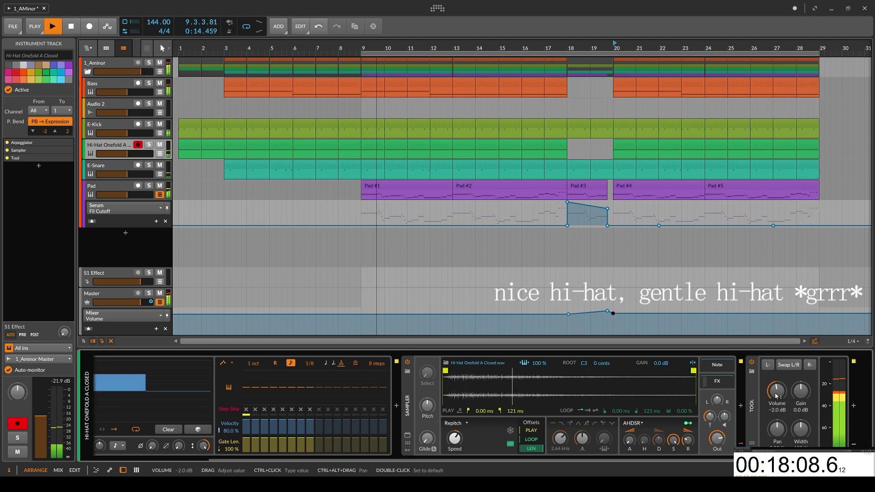
Insert Trackspacer 2.5 between the Sampler and the Tool on the hi-hat track
{"action": "left_click", "coordinate": [741, 405]}
{"action": "type", "text": "track"}
{"action": "key", "text": "Down"}
{"action": "key", "text": "Return"}
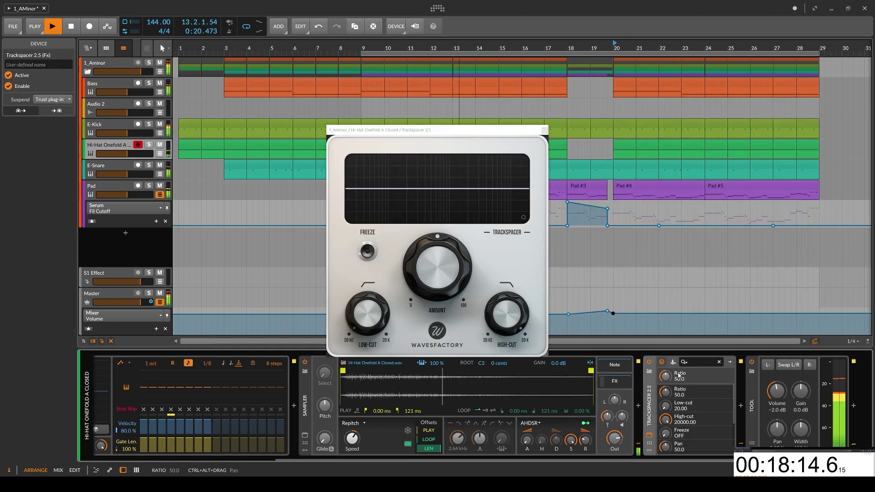
Route the Pad (POST) into the hi-hat Trackspacer's sidechain and set its amount to about 20.6%
{"action": "left_click", "coordinate": [673, 361]}
{"action": "mouse_move", "coordinate": [693, 415]}
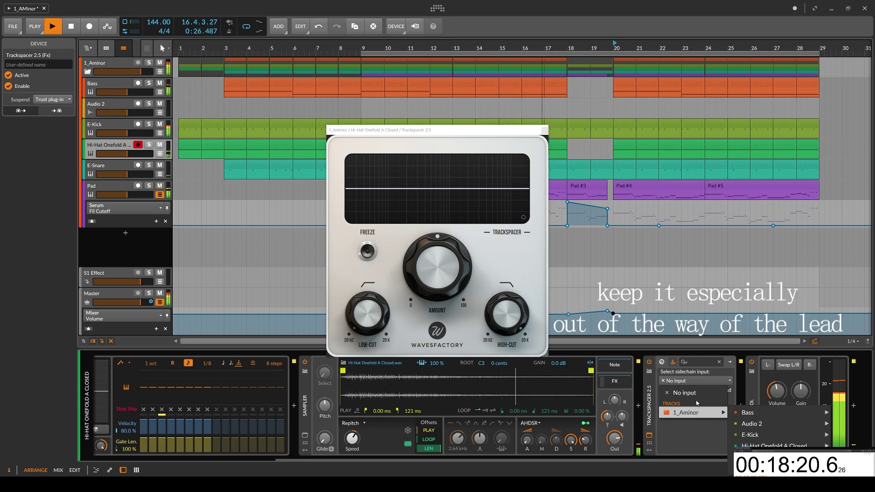
{"action": "mouse_move", "coordinate": [743, 468]}
{"action": "left_click", "coordinate": [678, 432]}
{"action": "left_click_drag", "start_coordinate": [437, 278], "coordinate": [438, 331]}
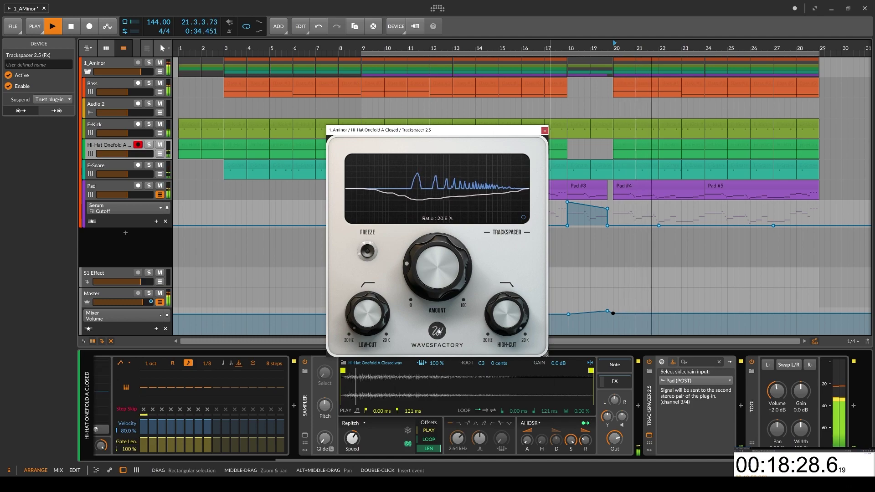
{"action": "left_click", "coordinate": [544, 130]}
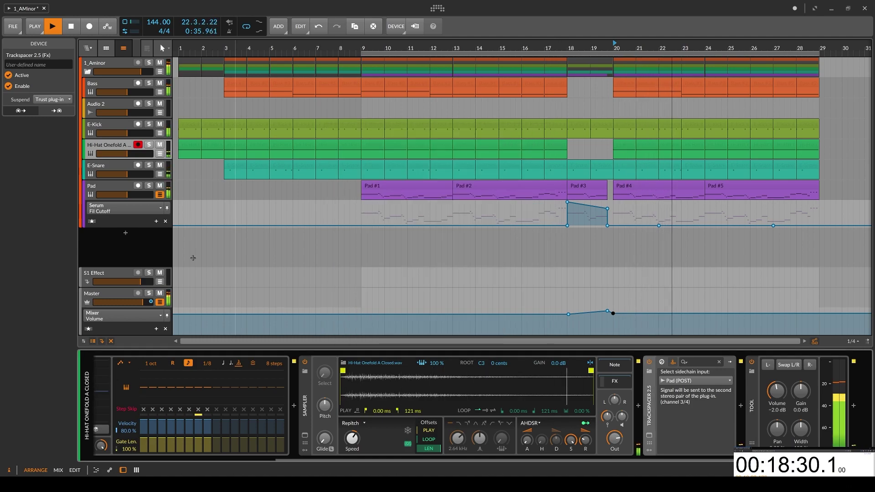
Reduce the mix of RoughRider3 on the 1_Aminor group to 57%
{"action": "left_click", "coordinate": [110, 290]}
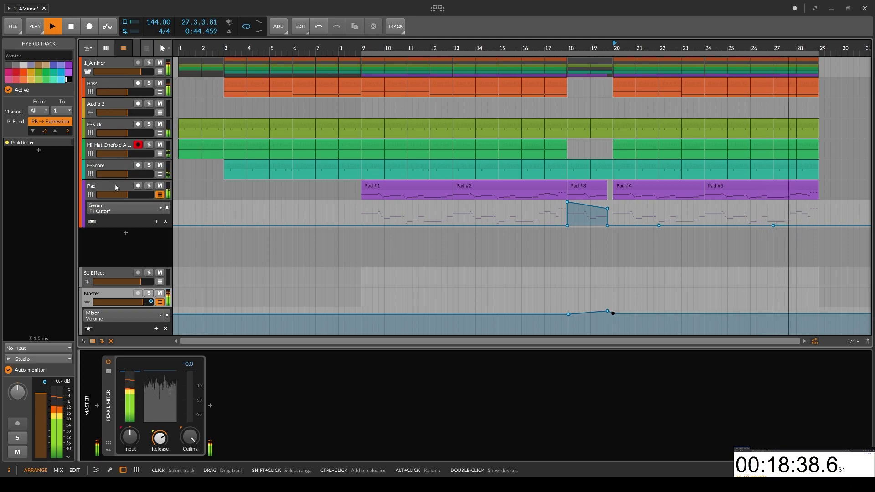
{"action": "left_click", "coordinate": [102, 64]}
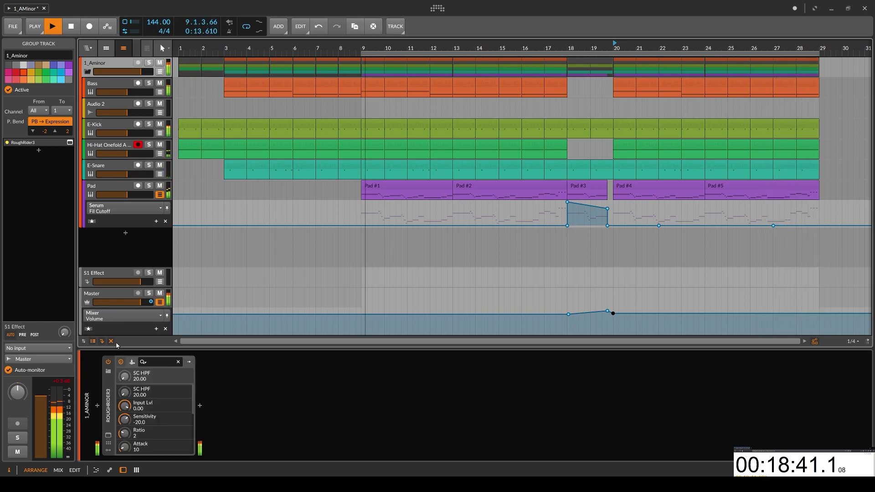
{"action": "left_click", "coordinate": [200, 407]}
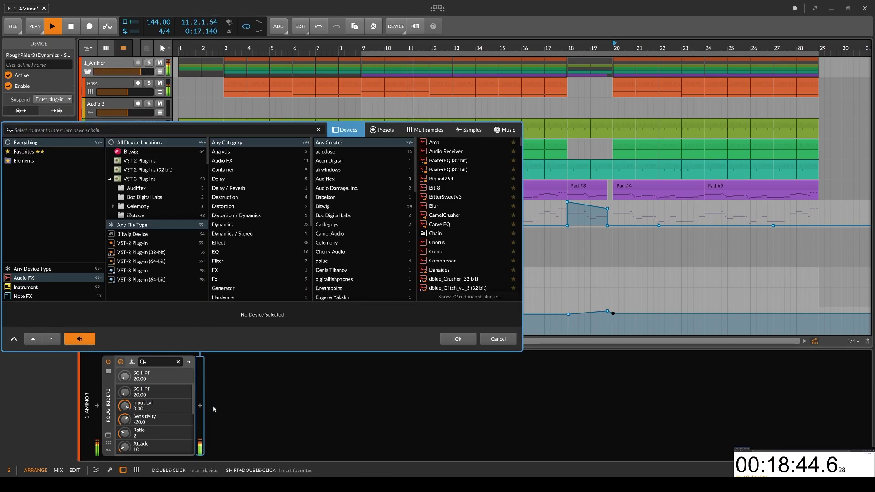
{"action": "left_click", "coordinate": [492, 339]}
{"action": "left_click", "coordinate": [109, 436]}
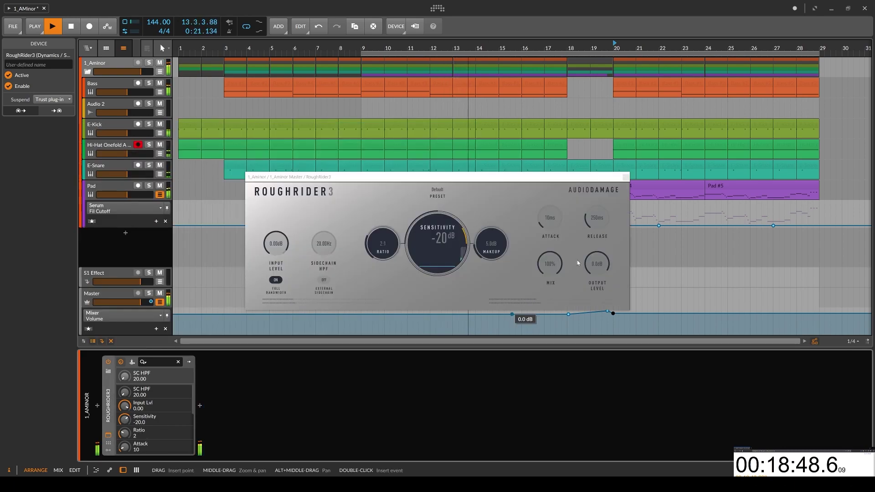
{"action": "left_click_drag", "start_coordinate": [553, 266], "coordinate": [546, 302]}
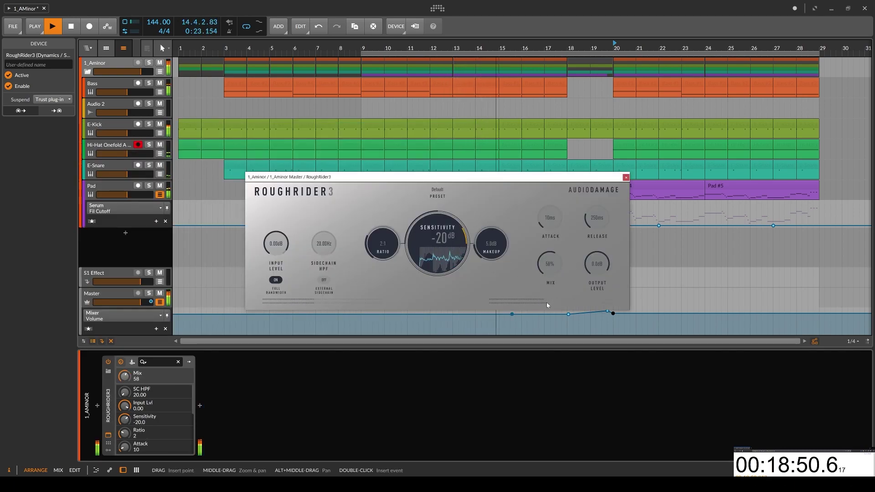
{"action": "left_click", "coordinate": [627, 178]}
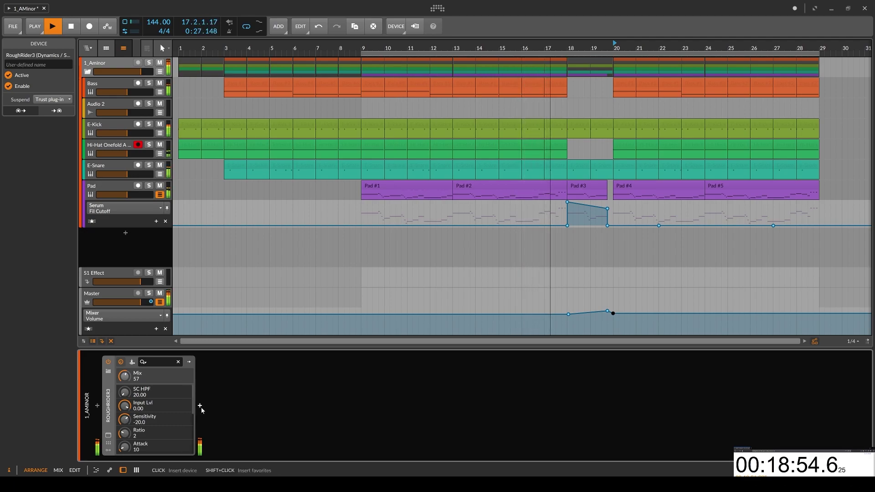
Insert an EQ+ after RoughRider3 on the 1_Aminor group
{"action": "left_click", "coordinate": [200, 406]}
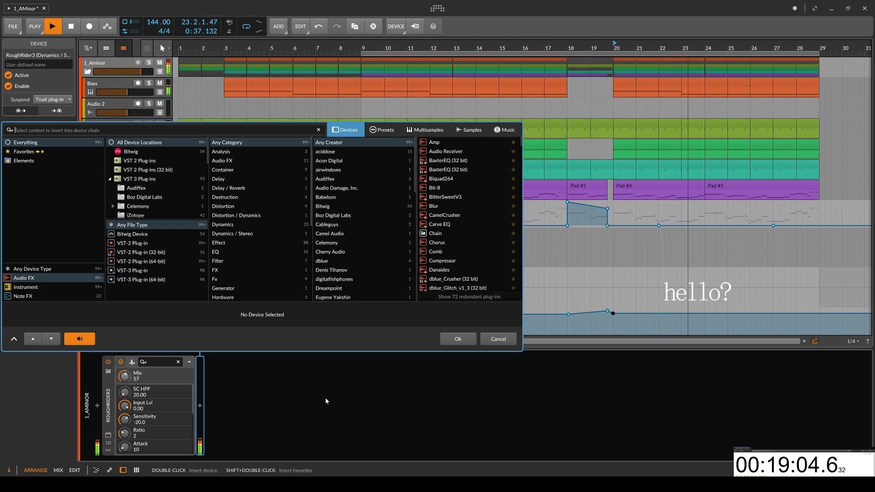
{"action": "type", "text": "eq"}
{"action": "key", "text": "Down"}
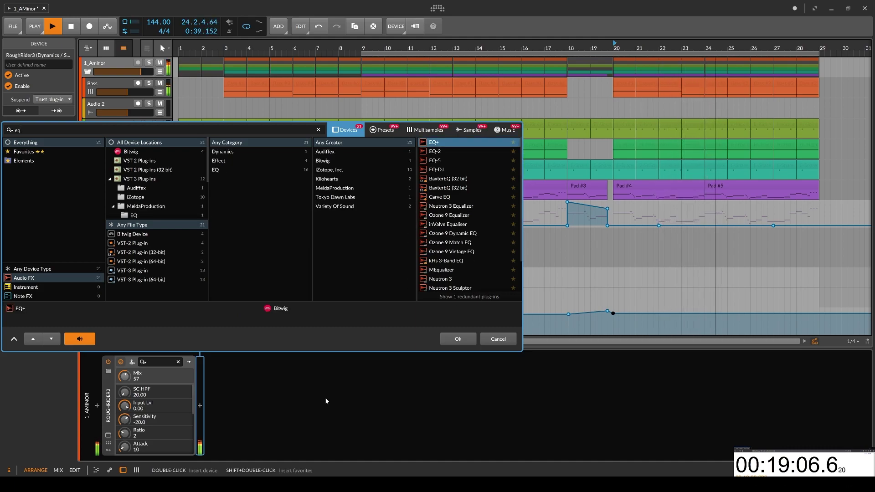
{"action": "key", "text": "Return"}
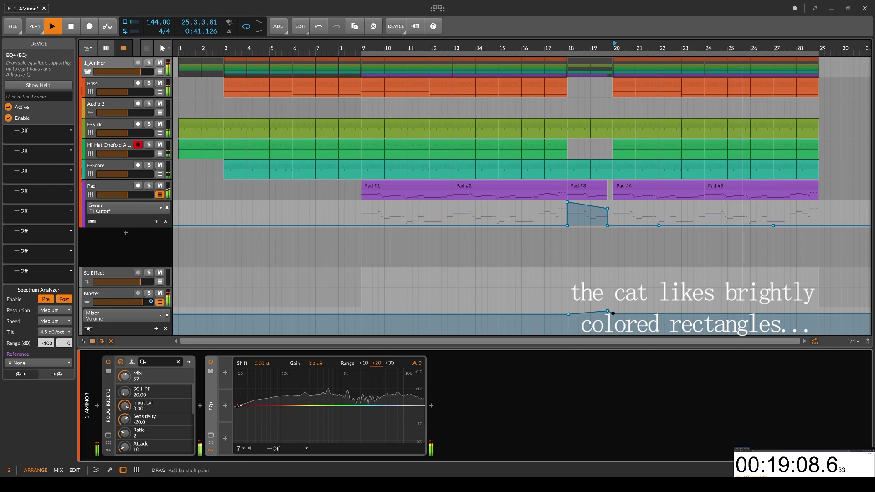
Add a +1.5 dB bell at 39.7 Hz and a +3.6 dB high-shelf at 7.26 kHz to the group's EQ+
{"action": "mouse_move", "coordinate": [244, 408]}
{"action": "left_mouse_down"}
{"action": "mouse_move", "coordinate": [258, 398]}
{"action": "mouse_move", "coordinate": [256, 406]}
{"action": "left_mouse_up"}
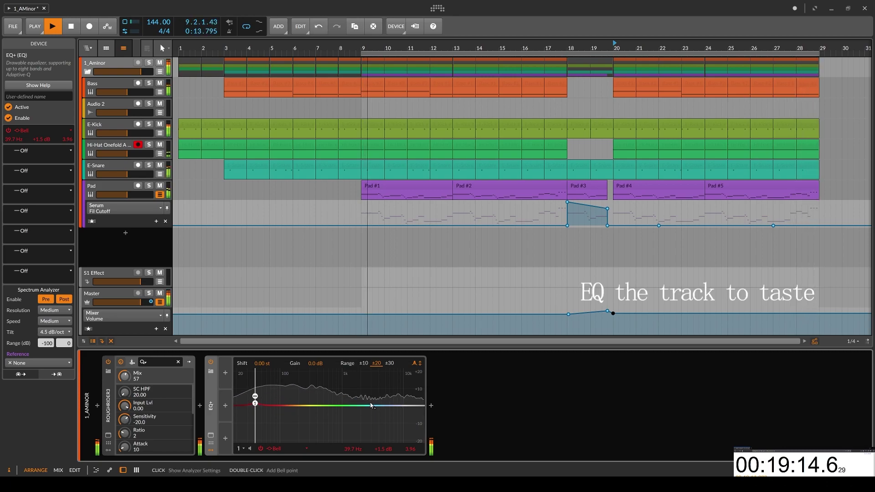
{"action": "left_click_drag", "start_coordinate": [400, 408], "coordinate": [413, 399]}
{"action": "right_click", "coordinate": [414, 399]}
{"action": "left_click", "coordinate": [451, 474]}
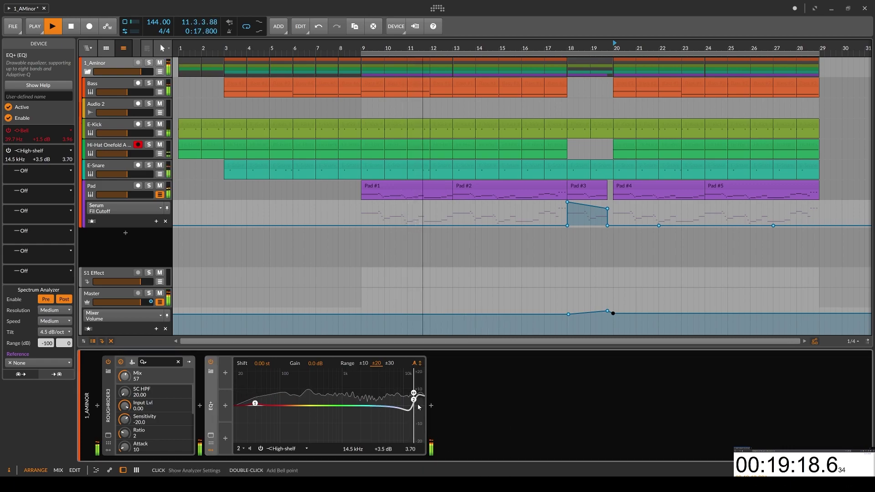
{"action": "mouse_move", "coordinate": [413, 399]}
{"action": "left_mouse_down"}
{"action": "mouse_move", "coordinate": [399, 399]}
{"action": "mouse_move", "coordinate": [401, 406]}
{"action": "mouse_move", "coordinate": [406, 392]}
{"action": "mouse_move", "coordinate": [396, 402]}
{"action": "left_mouse_up"}
Enable the MG Low 6 filter in the Pad's Serum effects and set its cutoff frequency to about 10936 Hz
{"action": "left_click", "coordinate": [158, 186]}
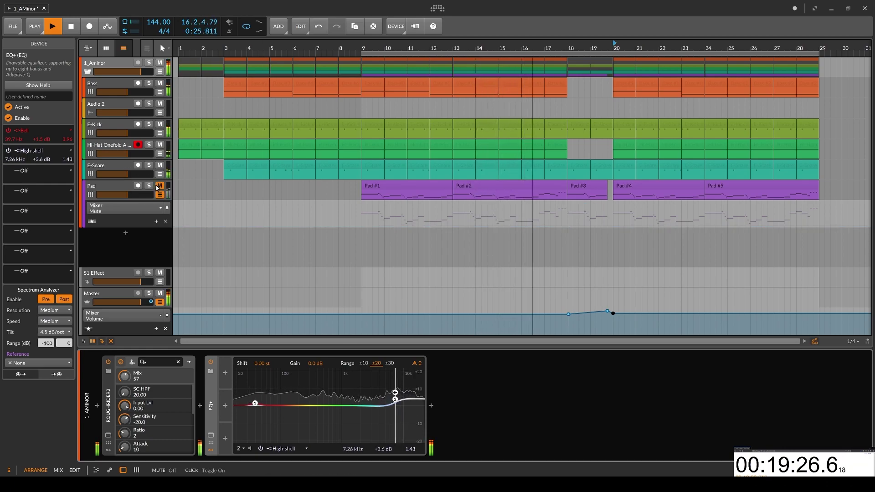
{"action": "left_click", "coordinate": [115, 189]}
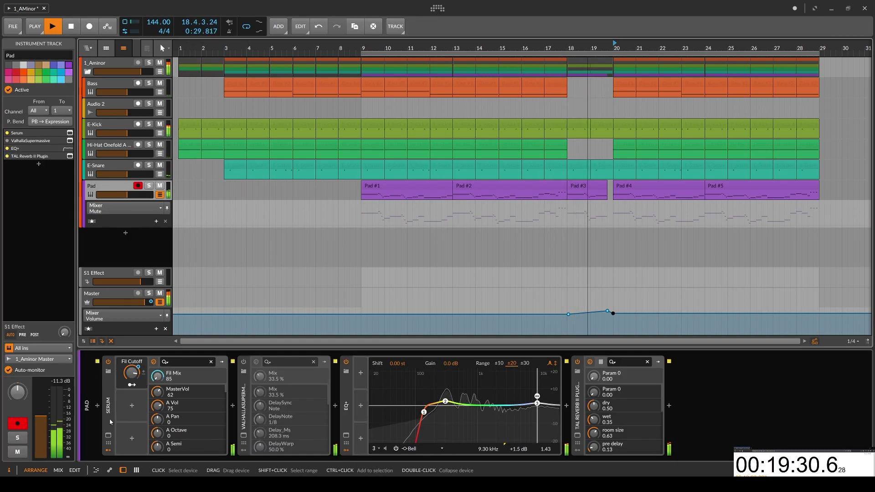
{"action": "left_click", "coordinate": [109, 435]}
{"action": "left_click", "coordinate": [418, 167]}
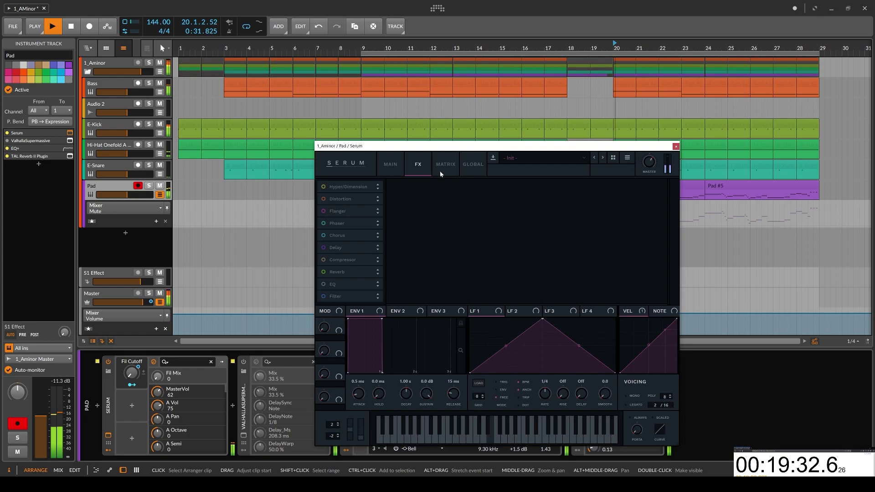
{"action": "left_click", "coordinate": [324, 296]}
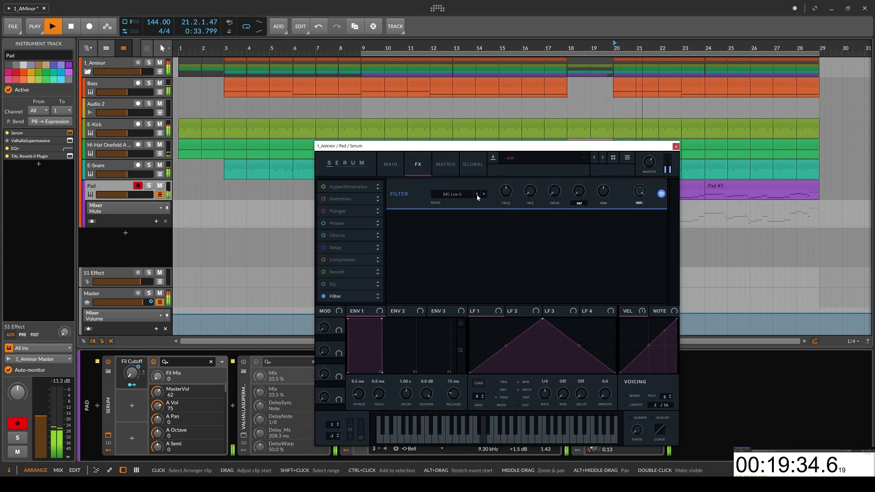
{"action": "left_click_drag", "start_coordinate": [503, 192], "coordinate": [501, 171]}
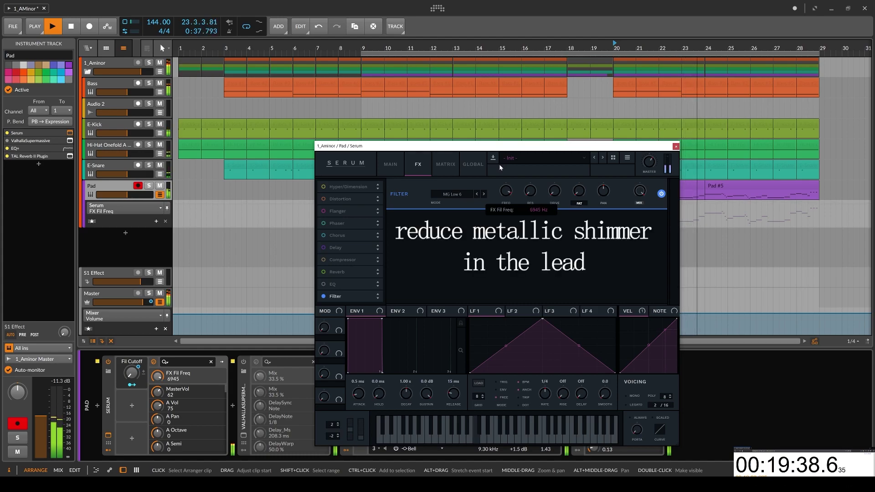
{"action": "left_click_drag", "start_coordinate": [499, 167], "coordinate": [505, 192]}
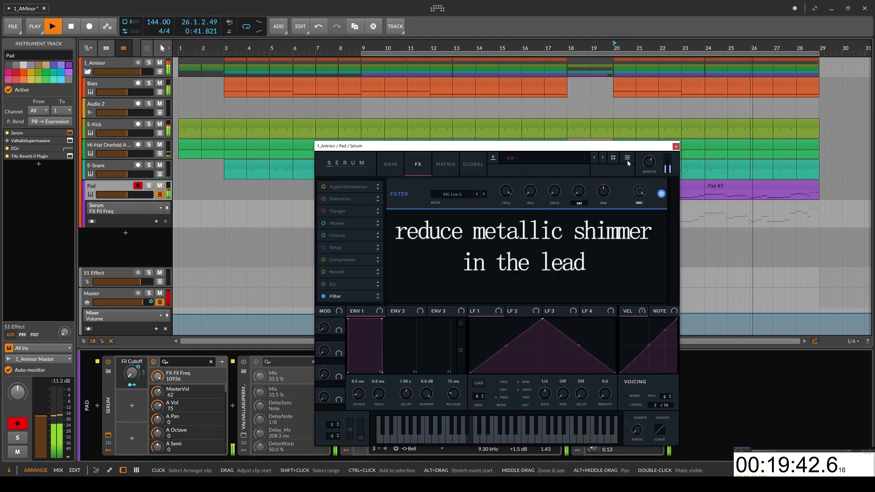
{"action": "left_click", "coordinate": [675, 146]}
Adjust band 3 of the Pad's EQ+ to a +3.0 dB bell at 12.6 kHz with a Q of 1.97
{"action": "mouse_move", "coordinate": [538, 395]}
{"action": "left_mouse_down"}
{"action": "mouse_move", "coordinate": [549, 393]}
{"action": "mouse_move", "coordinate": [545, 401]}
{"action": "left_mouse_up"}
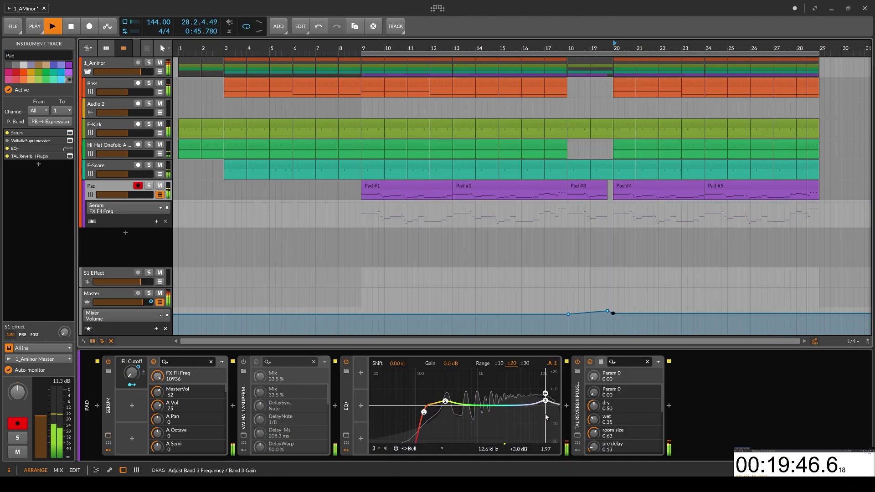
{"action": "right_click", "coordinate": [545, 401]}
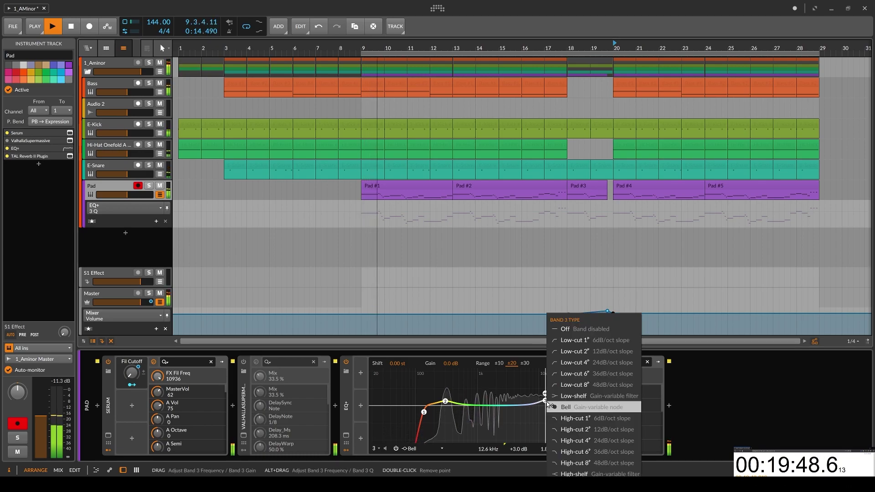
{"action": "left_click", "coordinate": [547, 403]}
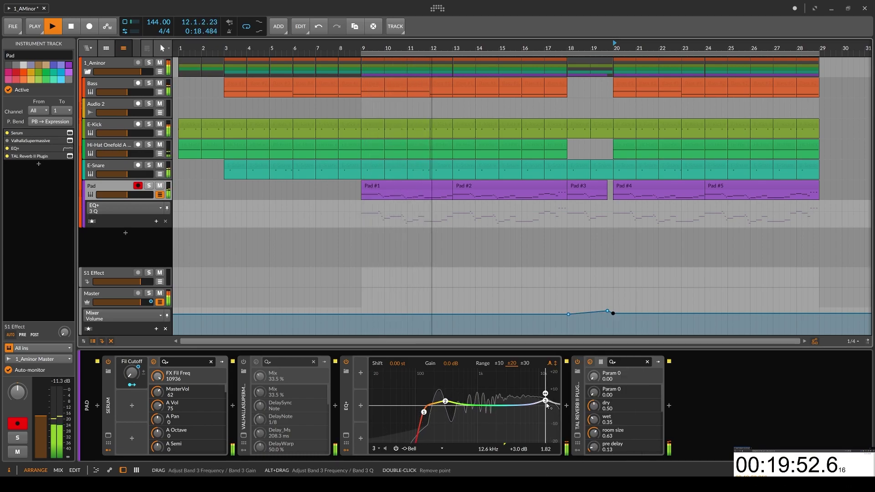
{"action": "left_click_drag", "start_coordinate": [547, 404], "coordinate": [547, 406]}
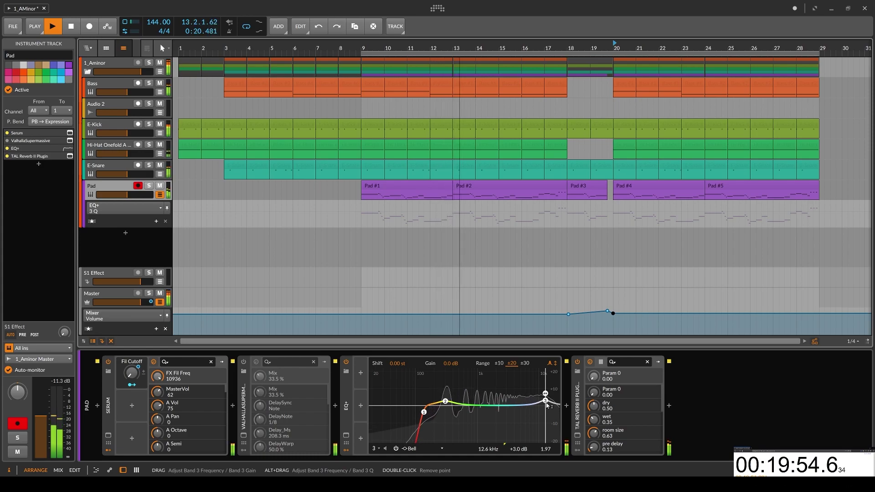
Change the group EQ+'s high-shelf to +2.7 dB at 8.28 kHz and add a +2.3 dB bell at 2.89 kHz
{"action": "left_click", "coordinate": [119, 63]}
{"action": "mouse_move", "coordinate": [398, 402]}
{"action": "left_mouse_down"}
{"action": "mouse_move", "coordinate": [402, 388]}
{"action": "mouse_move", "coordinate": [401, 402]}
{"action": "left_mouse_up"}
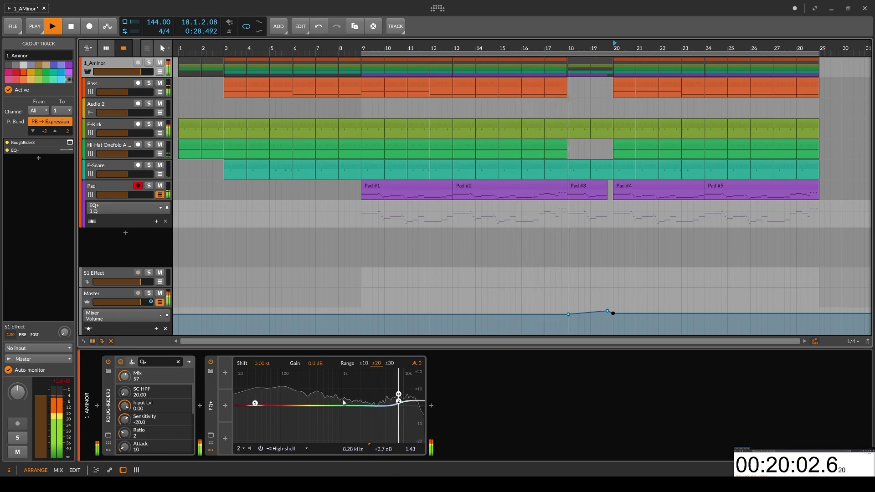
{"action": "double_click", "coordinate": [370, 400]}
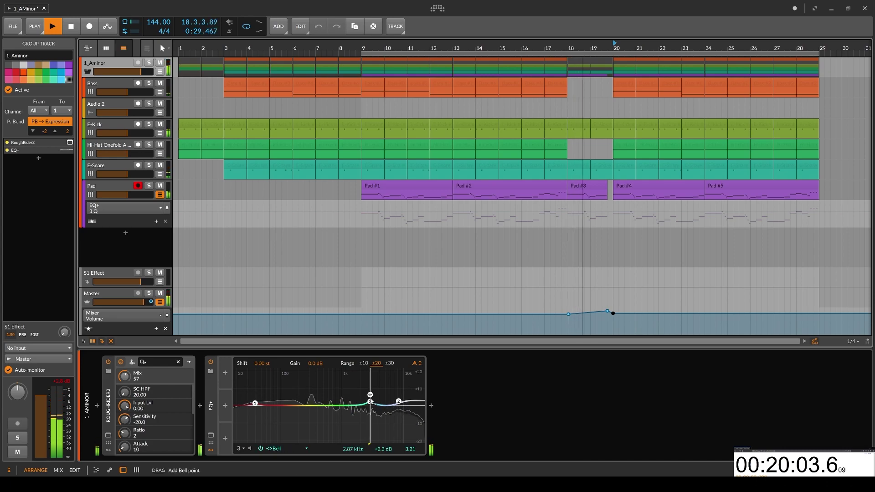
Set the spectrum analyzer tilt of the group's EQ+ to 3 dB/oct
{"action": "left_click", "coordinate": [210, 395]}
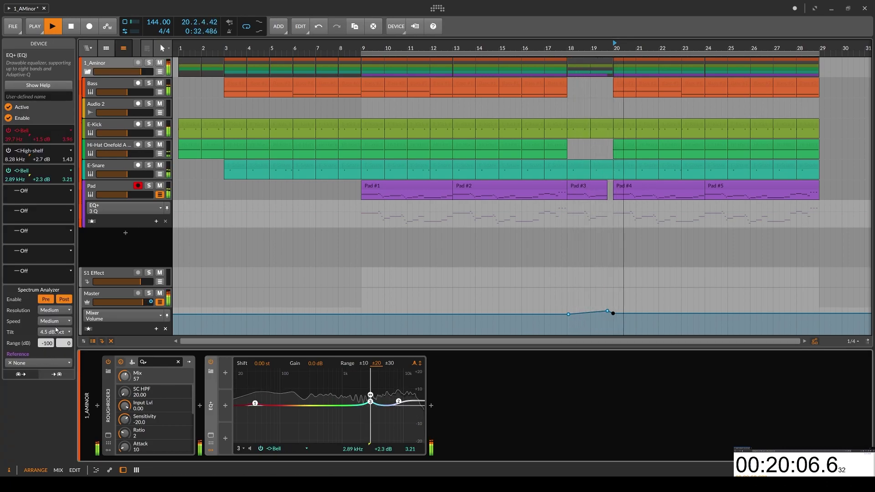
{"action": "left_click", "coordinate": [54, 332]}
{"action": "left_click", "coordinate": [59, 360]}
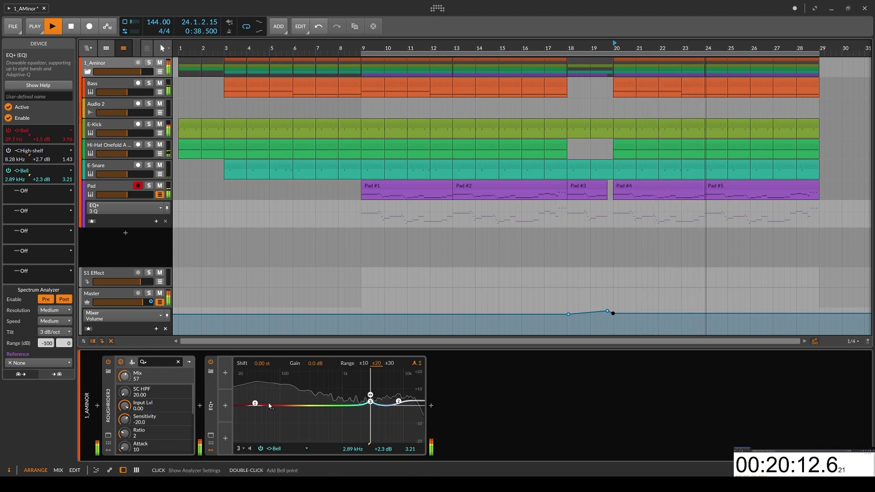
Add a -5.0 dB low-shelf at 159 Hz with a Q of 1.76 to the group's EQ+
{"action": "left_click_drag", "start_coordinate": [281, 406], "coordinate": [280, 411]}
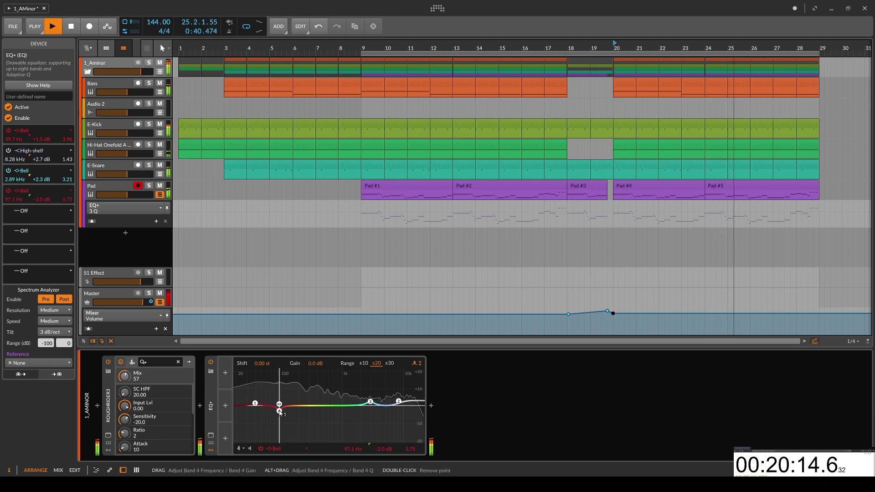
{"action": "right_click", "coordinate": [280, 411]}
{"action": "left_click", "coordinate": [291, 395]}
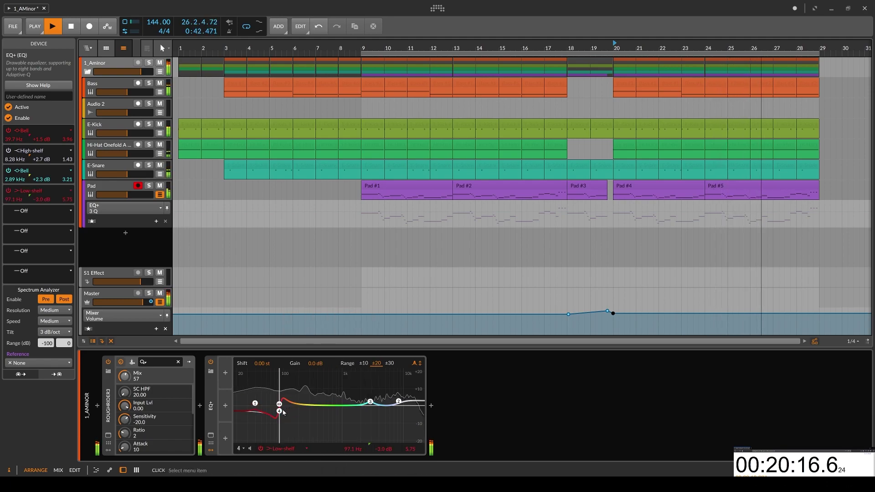
{"action": "scroll", "coordinate": [279, 411], "scroll_direction": "down", "scroll_amount": 5}
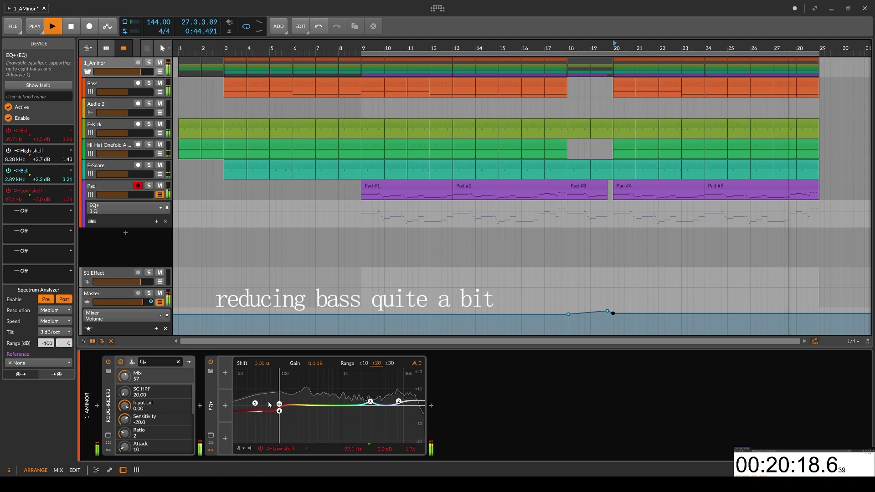
{"action": "mouse_move", "coordinate": [282, 413]}
{"action": "left_mouse_down"}
{"action": "mouse_move", "coordinate": [292, 413]}
{"action": "mouse_move", "coordinate": [293, 427]}
{"action": "mouse_move", "coordinate": [294, 418]}
{"action": "left_mouse_up"}
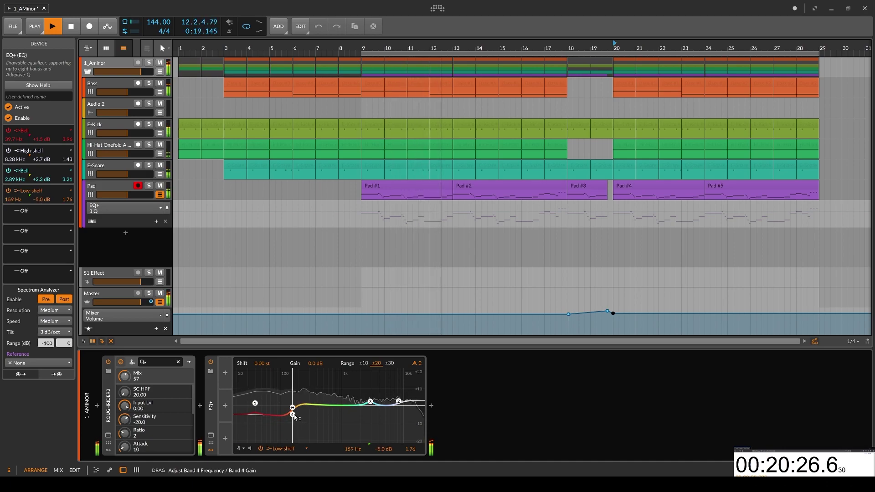
Add the Ozone 9 plug-in after the EQ+ in the group's device chain
{"action": "left_click", "coordinate": [431, 405]}
{"action": "type", "text": "ozone"}
{"action": "key", "text": "Down"}
{"action": "key", "text": "Down"}
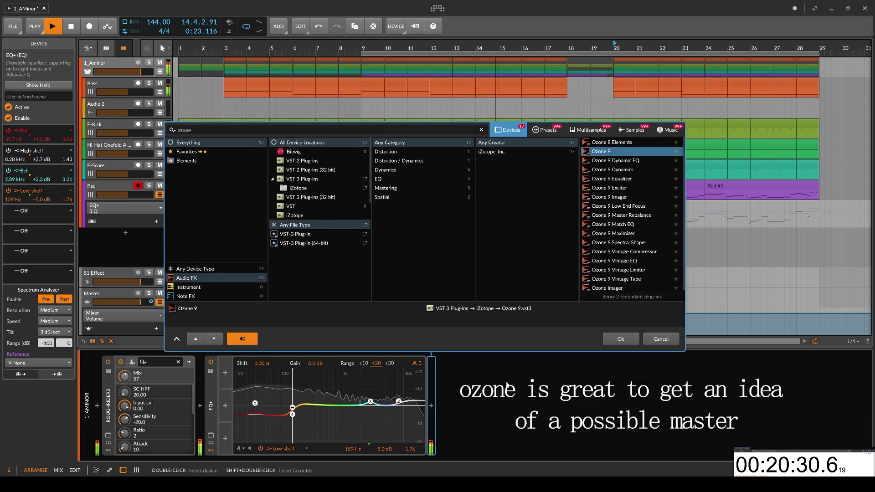
{"action": "key", "text": "Return"}
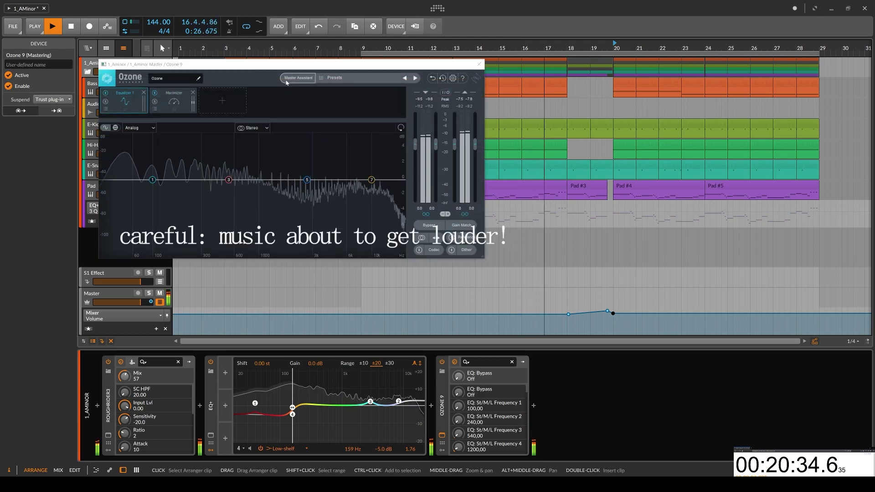
Run Ozone 9's Master Assistant on the playing track and accept its suggested mastering settings
{"action": "left_click", "coordinate": [290, 81]}
{"action": "left_click", "coordinate": [290, 225]}
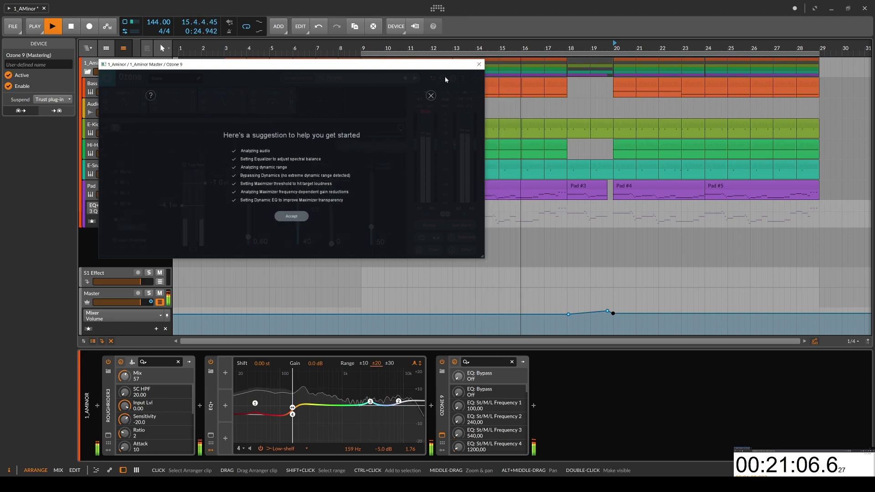
{"action": "left_click", "coordinate": [289, 216]}
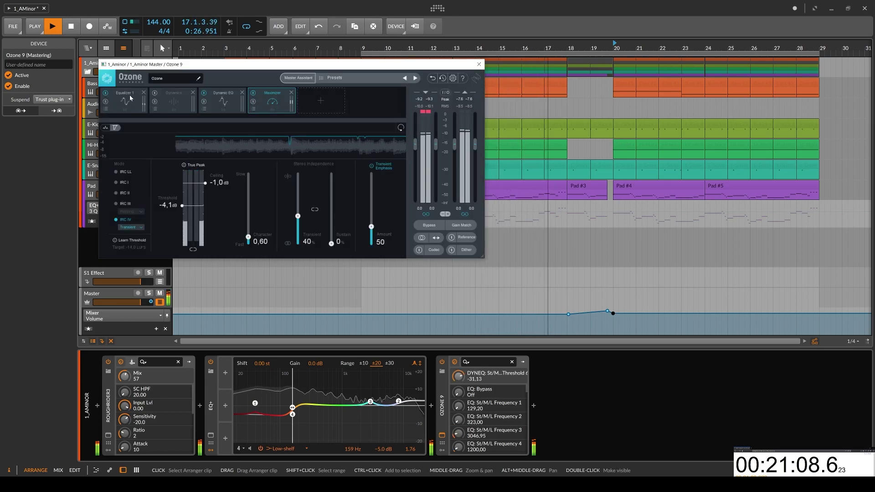
Review the Dynamic EQ, Equalizer and Maximizer modules in Ozone 9, and close the plug-in window
{"action": "left_click", "coordinate": [208, 99]}
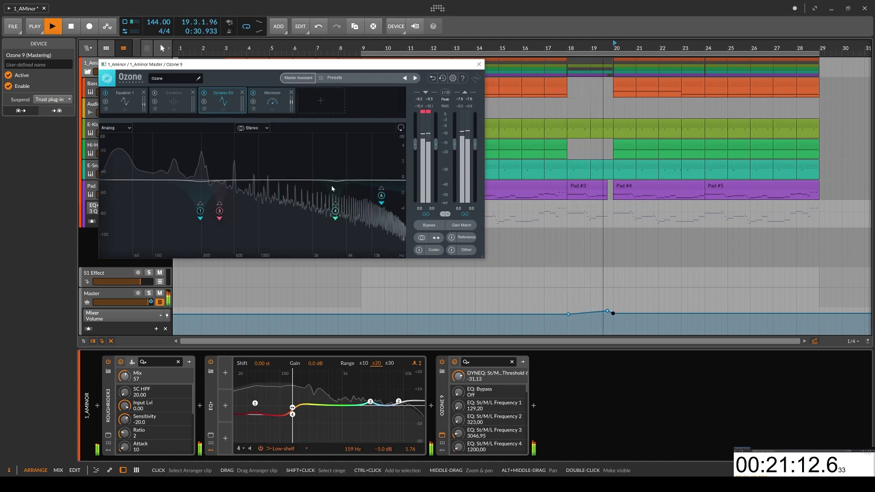
{"action": "left_click", "coordinate": [132, 92]}
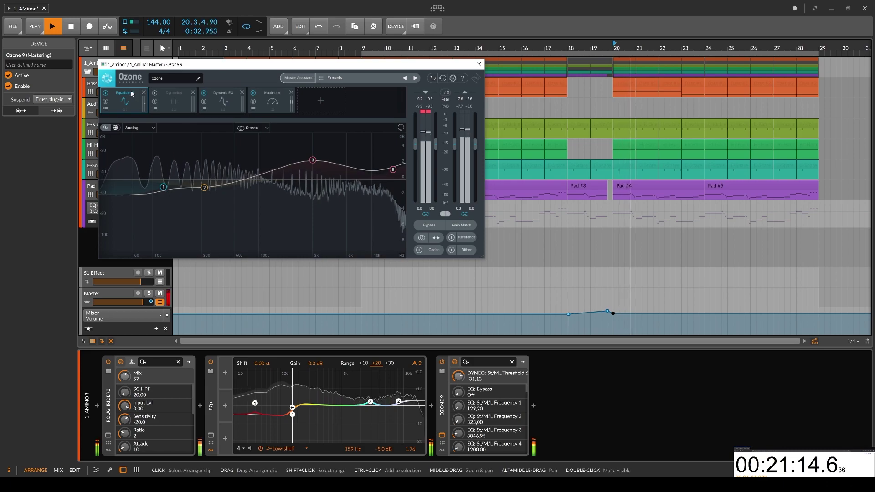
{"action": "left_click", "coordinate": [274, 94]}
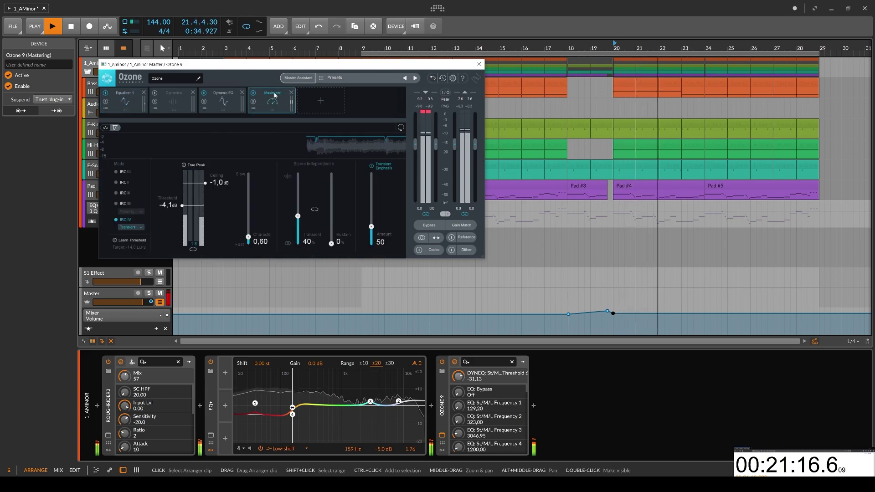
{"action": "left_click", "coordinate": [478, 66]}
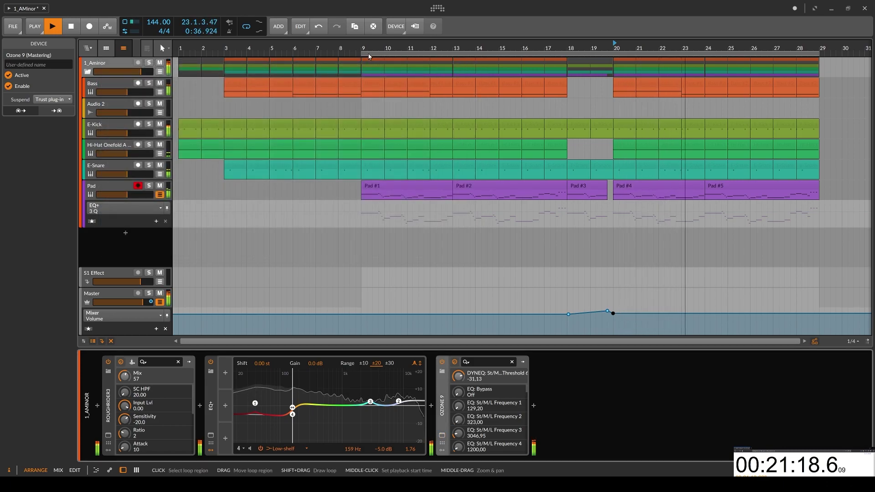